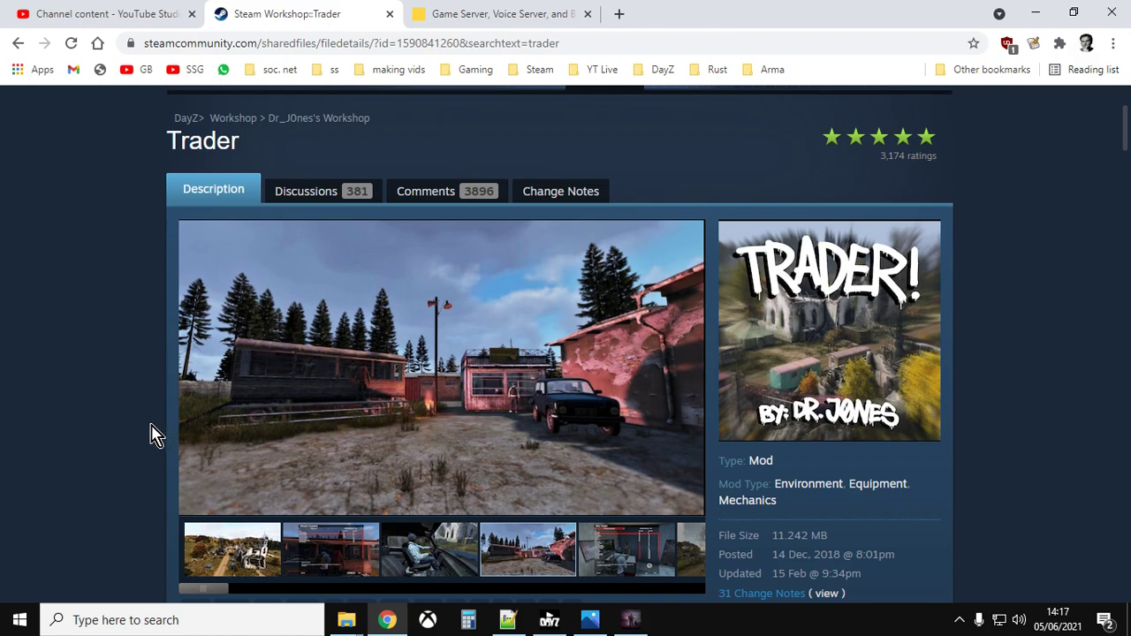
# - Open the DayZ screenshots in Photos and browse back and forth to the warehouse trader screenshot
pyautogui.scroll(-1, 79, 473)
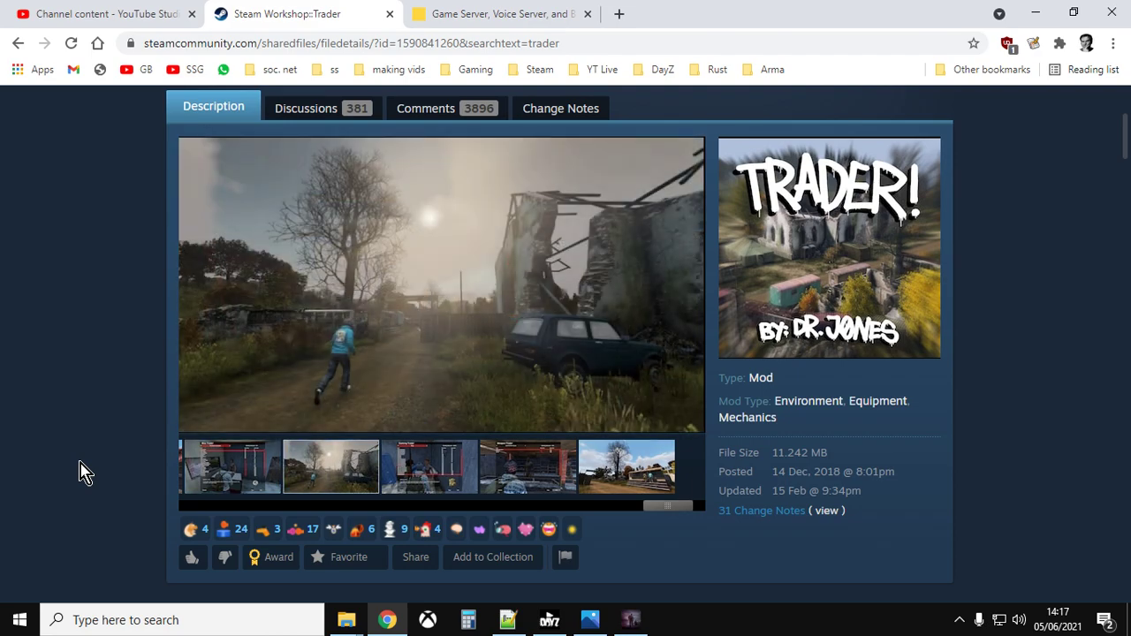
pyautogui.click(598, 621)
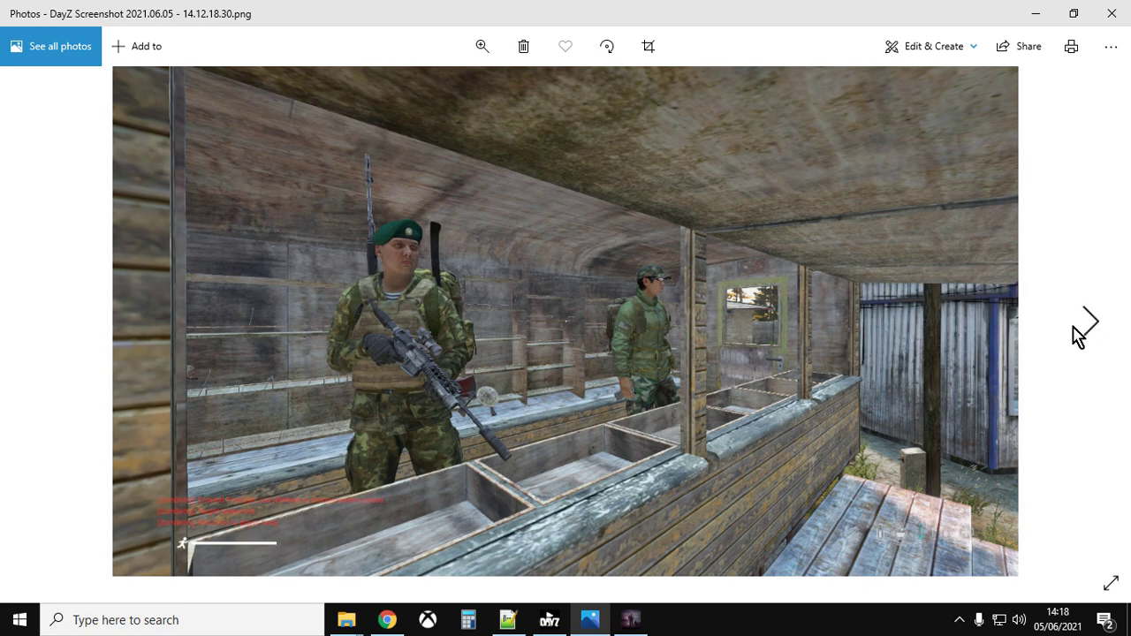
pyautogui.click(1092, 329)
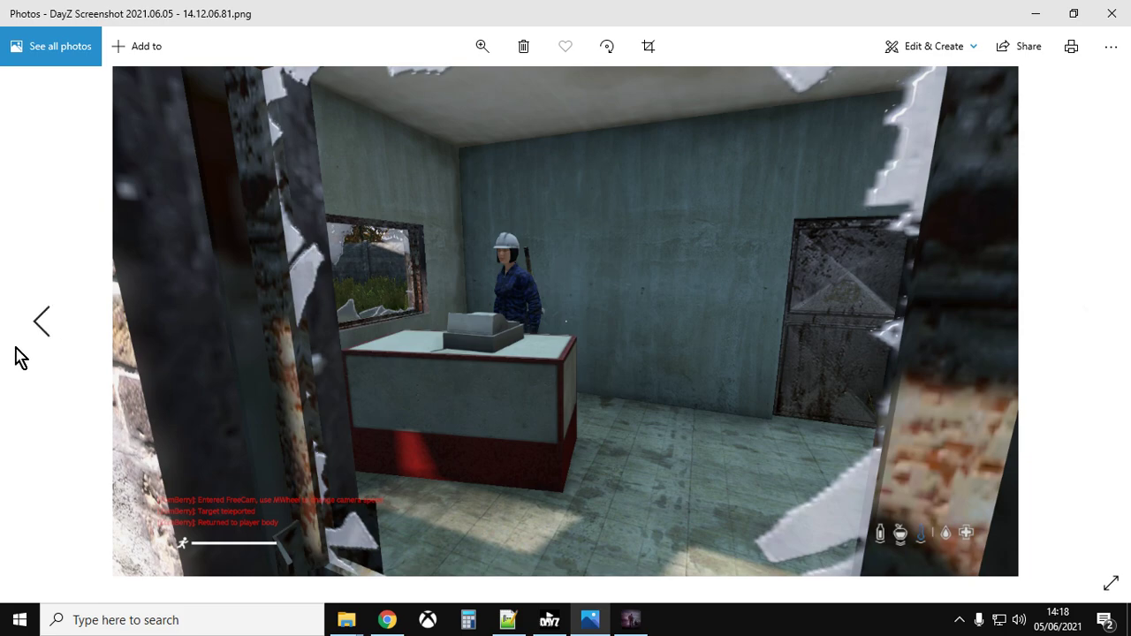
pyautogui.click(39, 325)
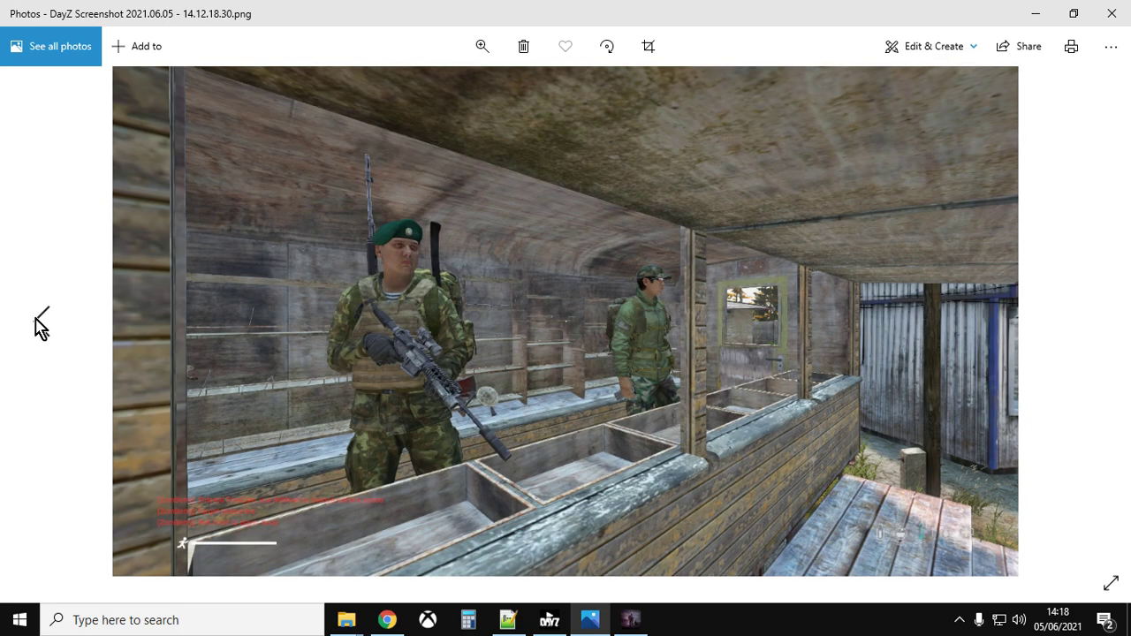
pyautogui.click(40, 325)
pyautogui.click(1097, 330)
pyautogui.click(1097, 330)
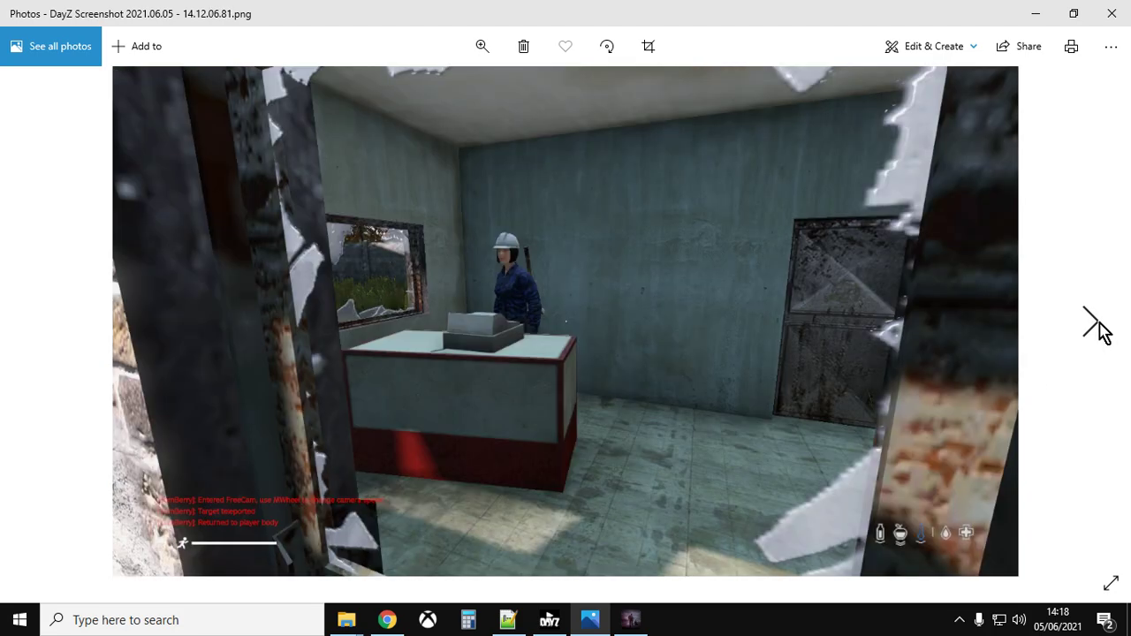
pyautogui.click(1097, 330)
pyautogui.click(1097, 330)
pyautogui.click(1097, 330)
pyautogui.click(1097, 330)
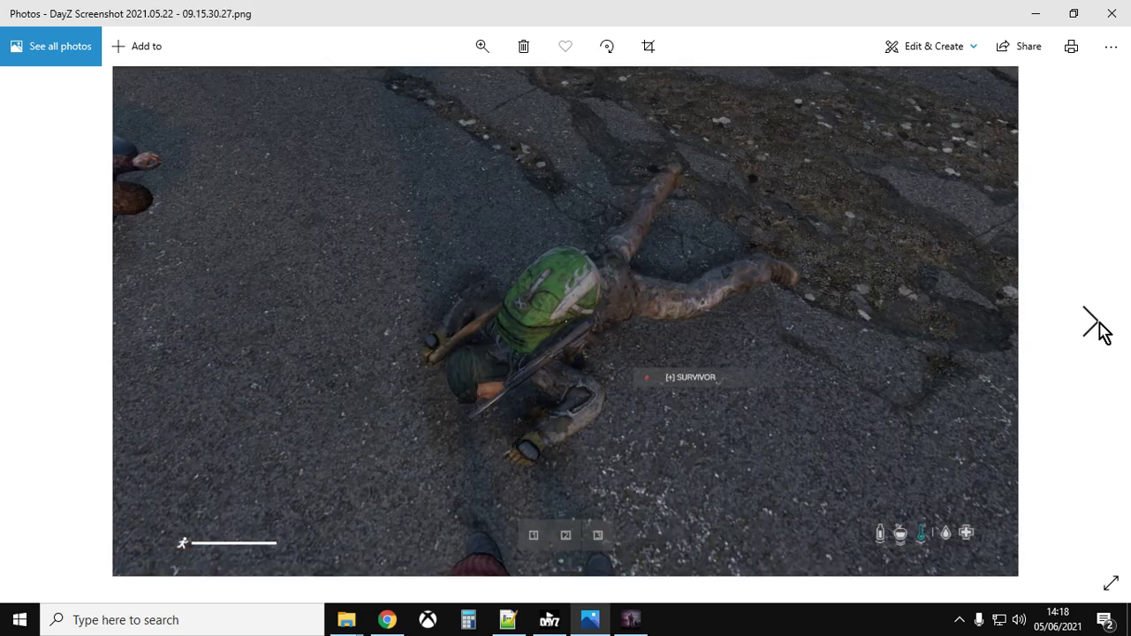
pyautogui.click(42, 329)
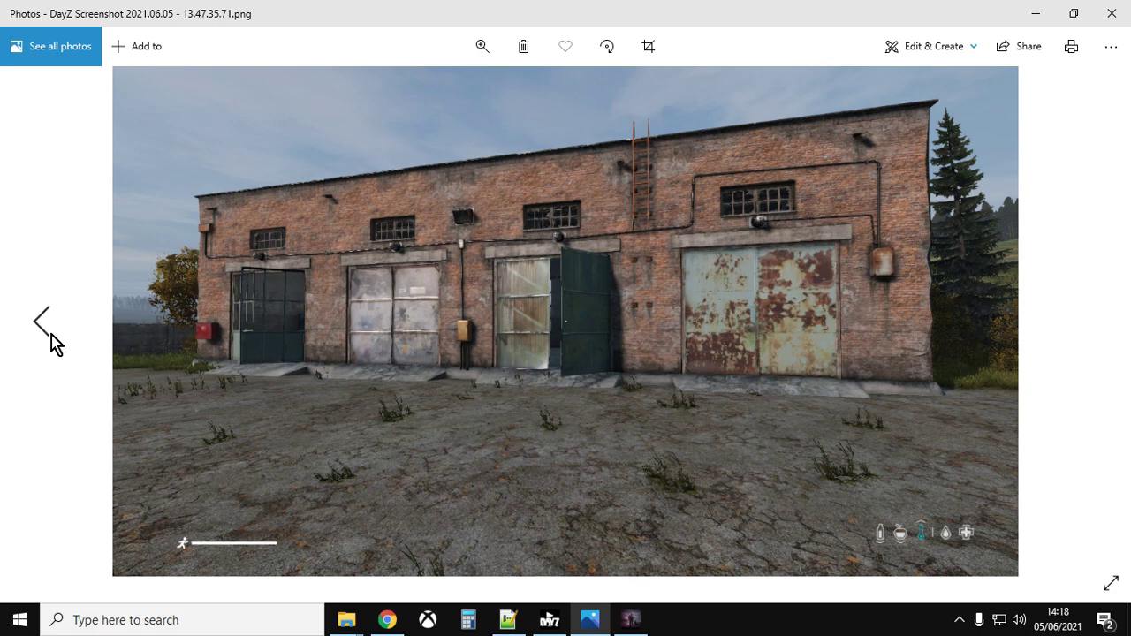
pyautogui.click(48, 328)
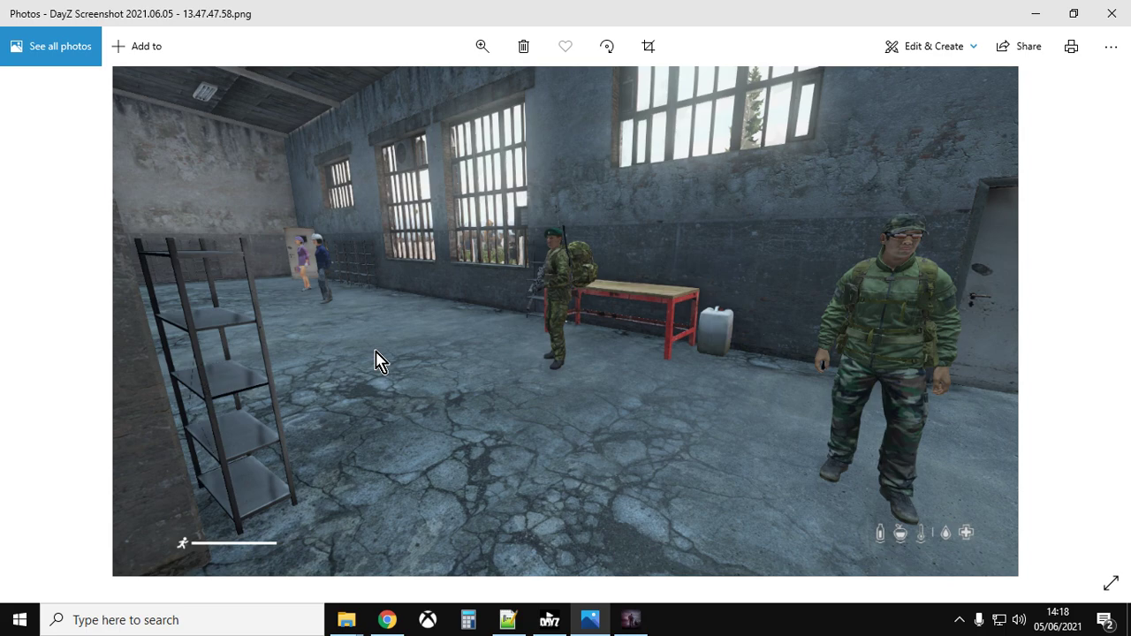
pyautogui.click(42, 332)
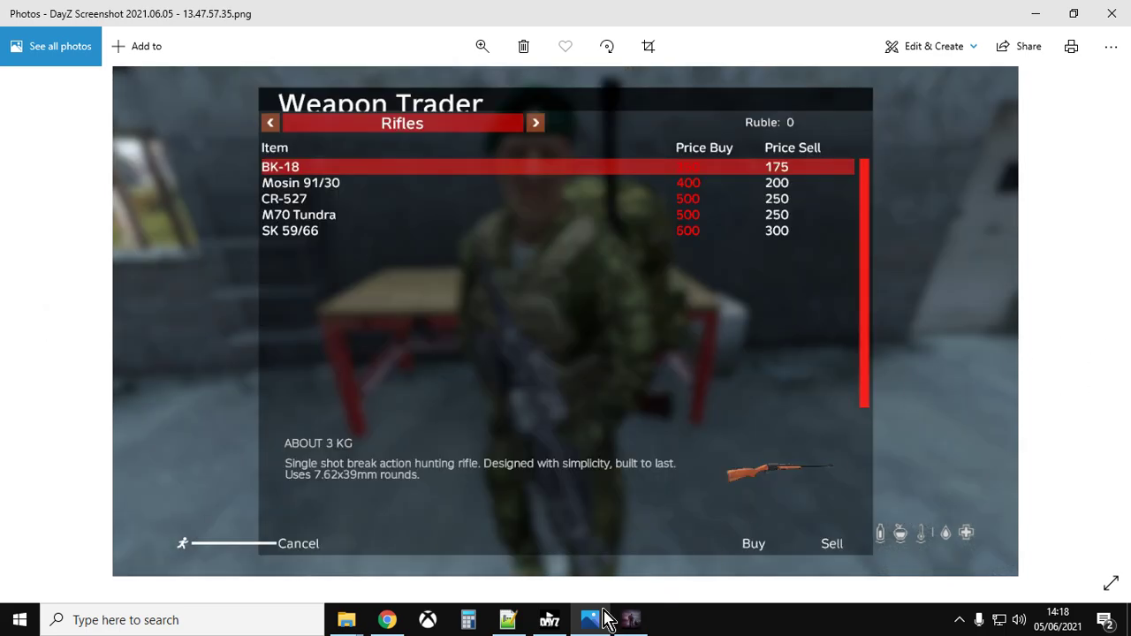
# - Bring up TraderObjects.txt in Notepad++ with its Green Mountain and Kumyrna trader markers
pyautogui.click(508, 623)
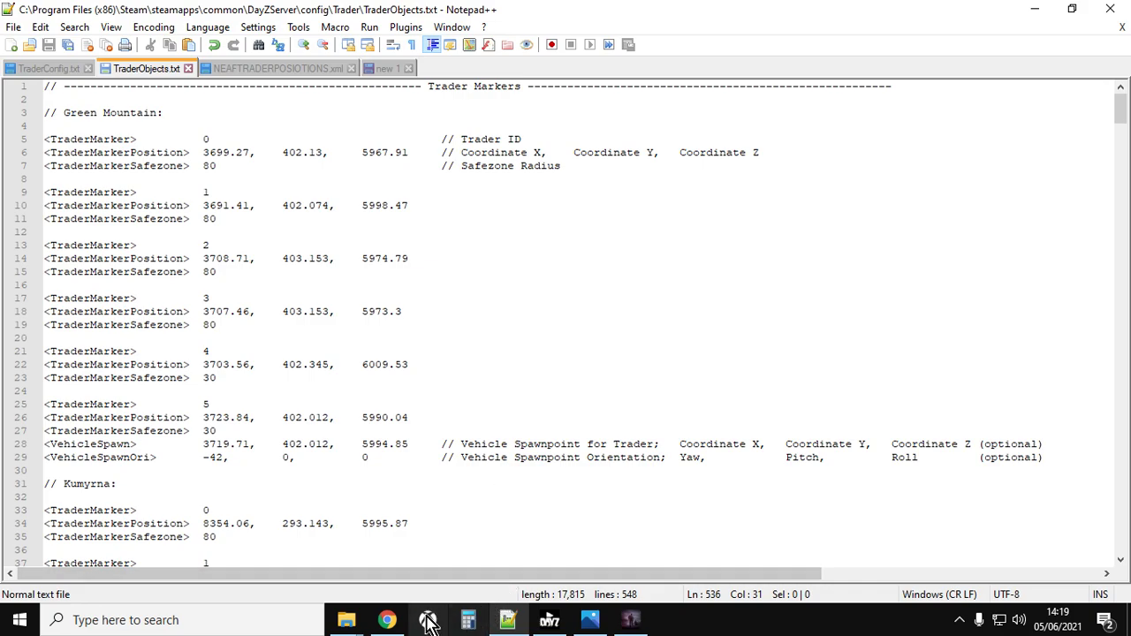
# - Open the DayZ (PC) server's Nitrado web interface from the server list and go to its File Browser
pyautogui.click(388, 619)
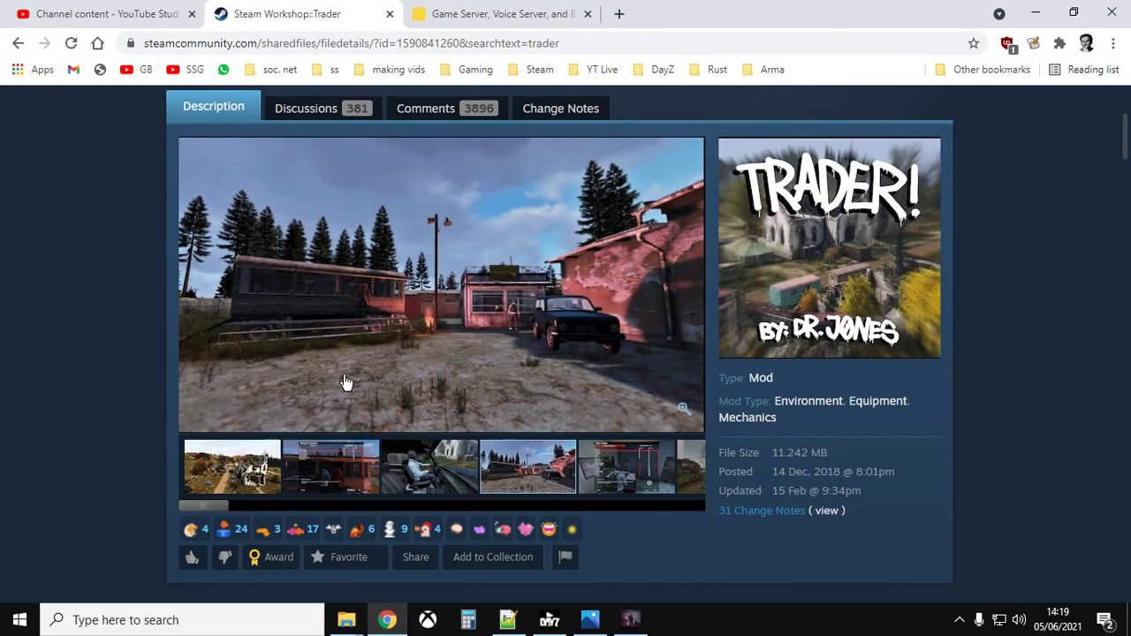
pyautogui.click(448, 18)
pyautogui.scroll(-2, 514, 311)
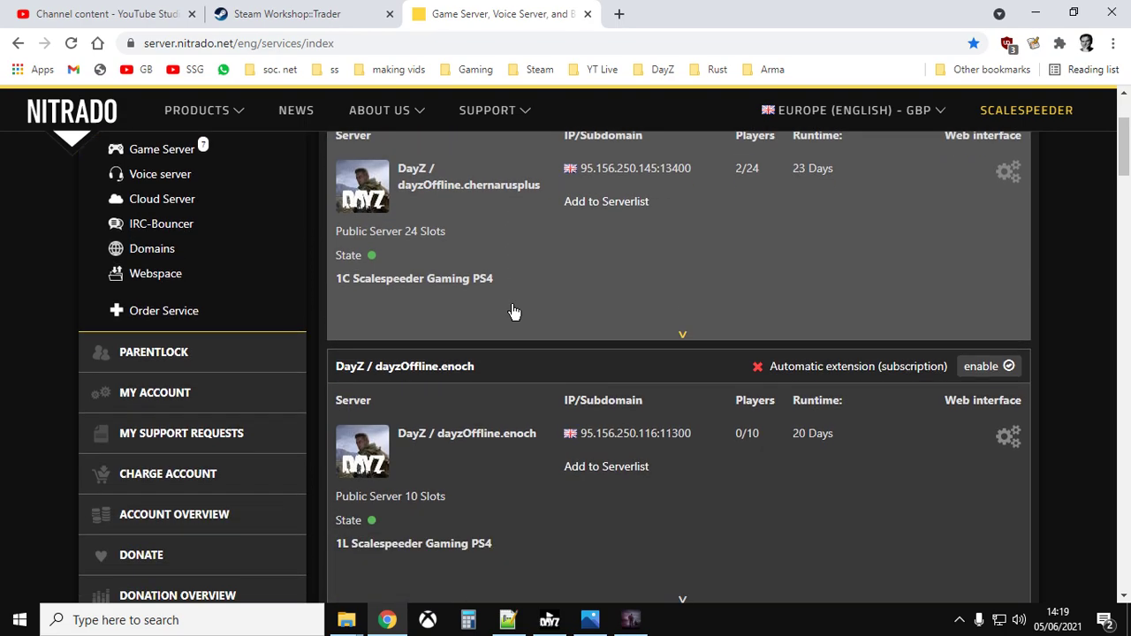
pyautogui.scroll(-5, 513, 311)
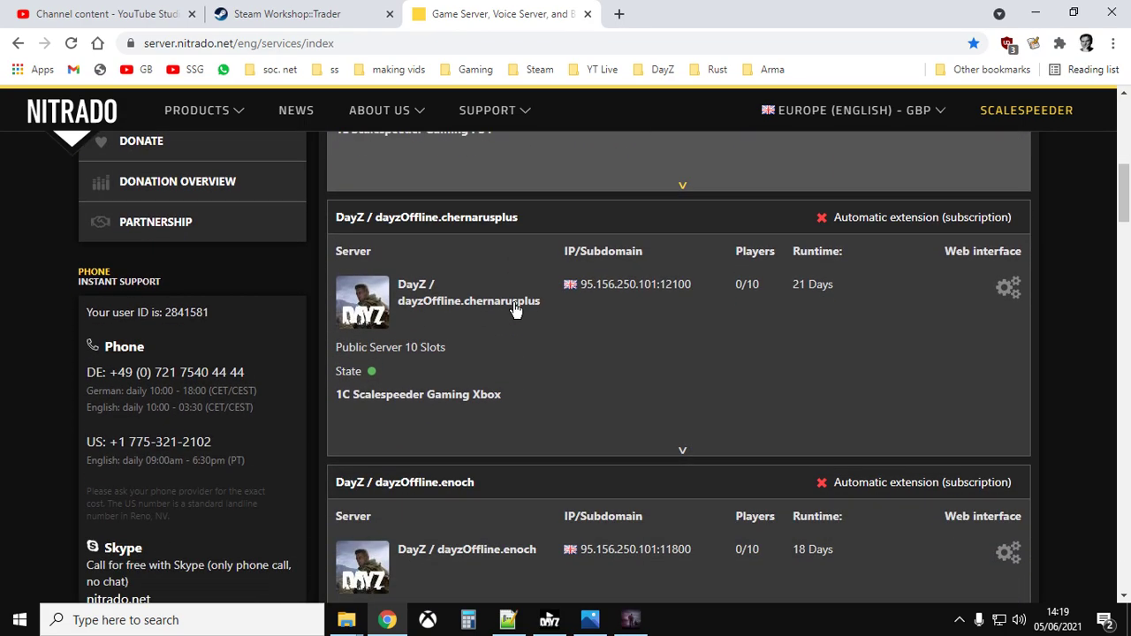
pyautogui.scroll(-5, 412, 397)
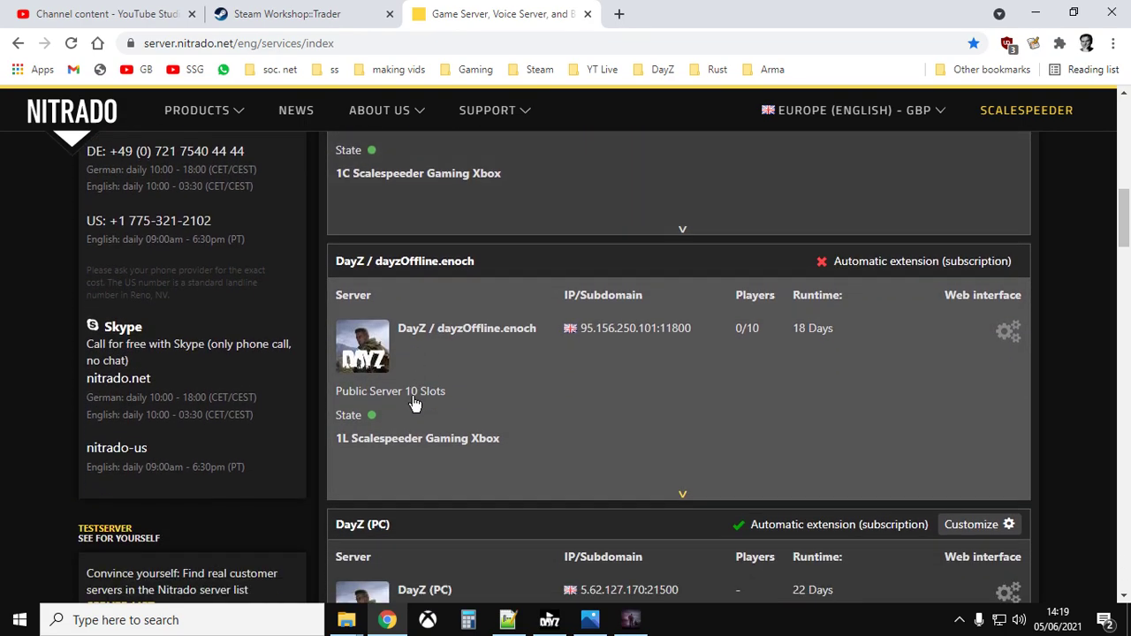
pyautogui.scroll(-1, 415, 403)
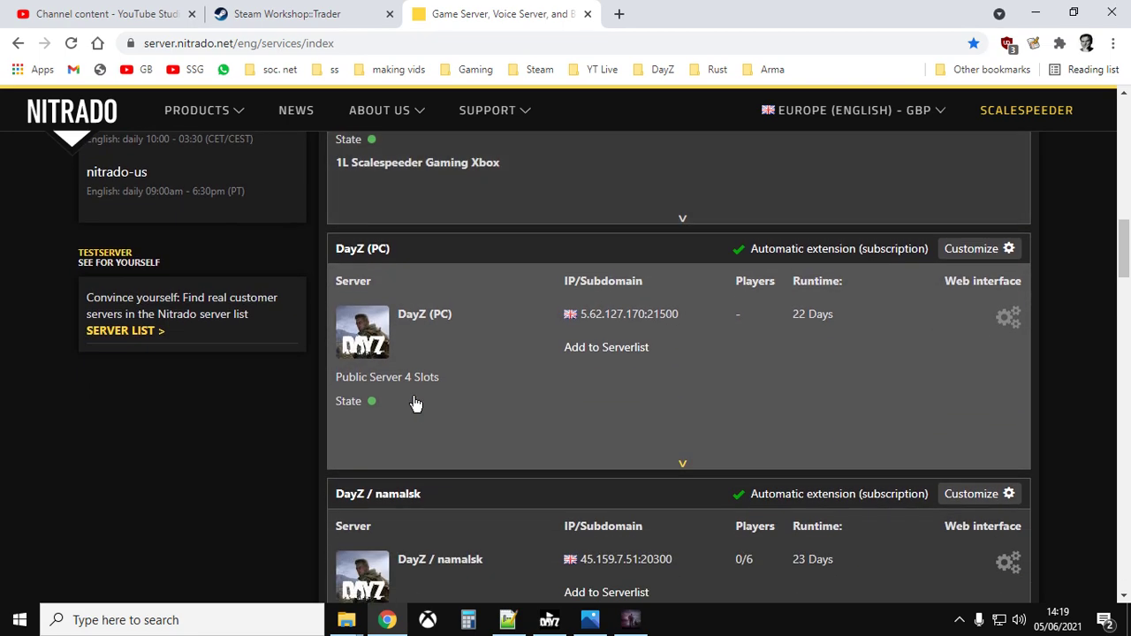
pyautogui.click(1008, 318)
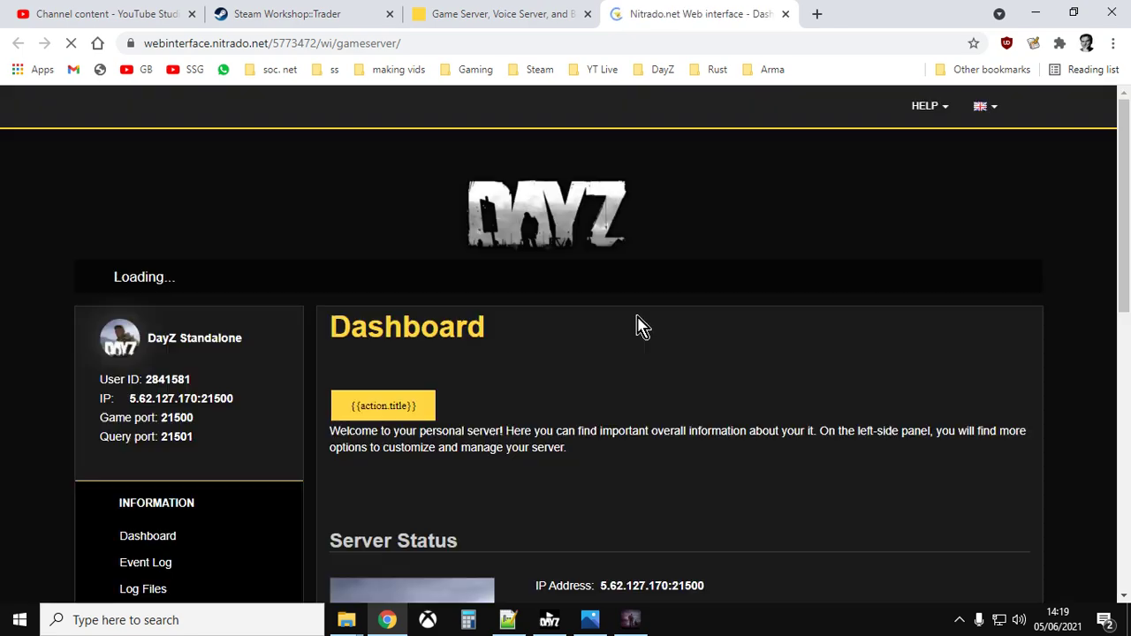
pyautogui.scroll(-2, 642, 327)
pyautogui.scroll(-2, 642, 326)
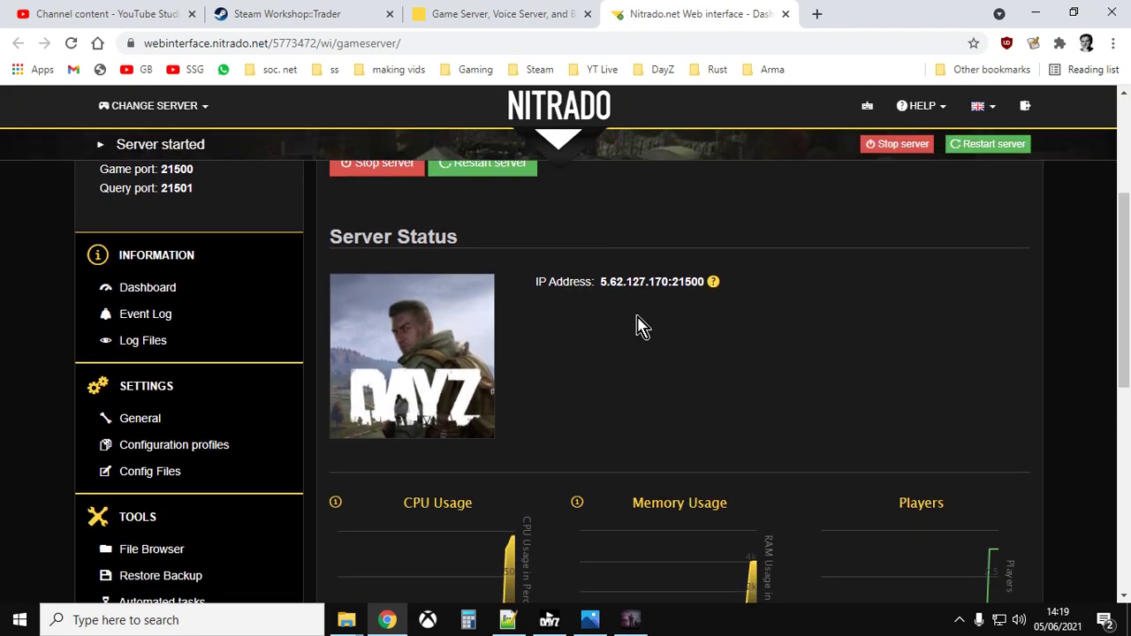
pyautogui.click(165, 471)
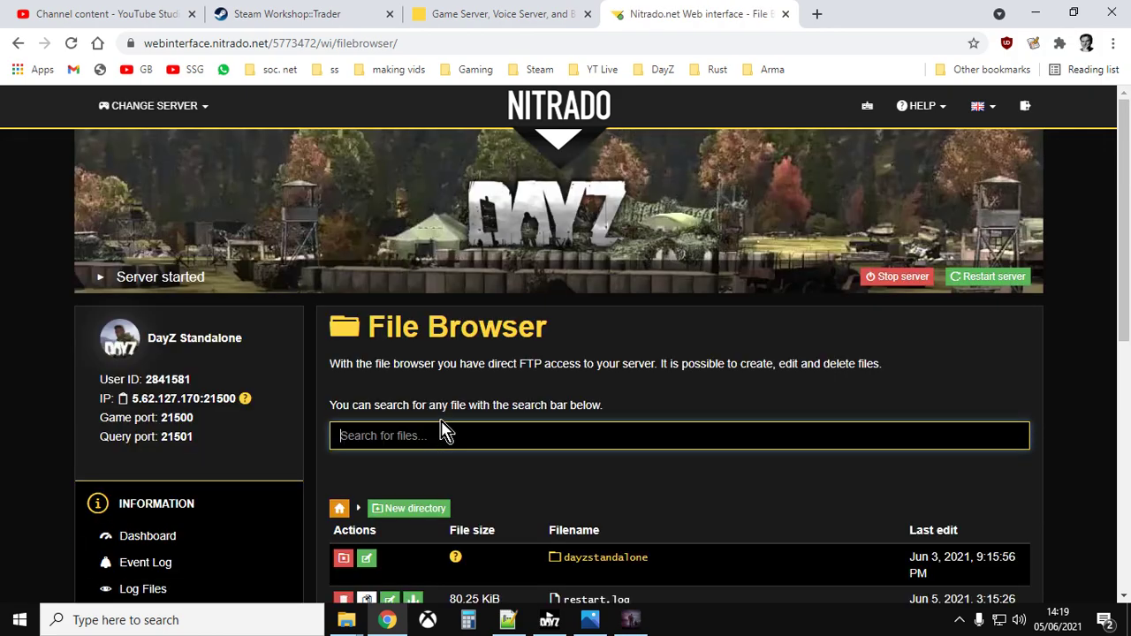
# - Browse to dayzstandalone > config > Trader to list TraderObjects and the other trader files
pyautogui.scroll(-3, 517, 397)
pyautogui.click(605, 309)
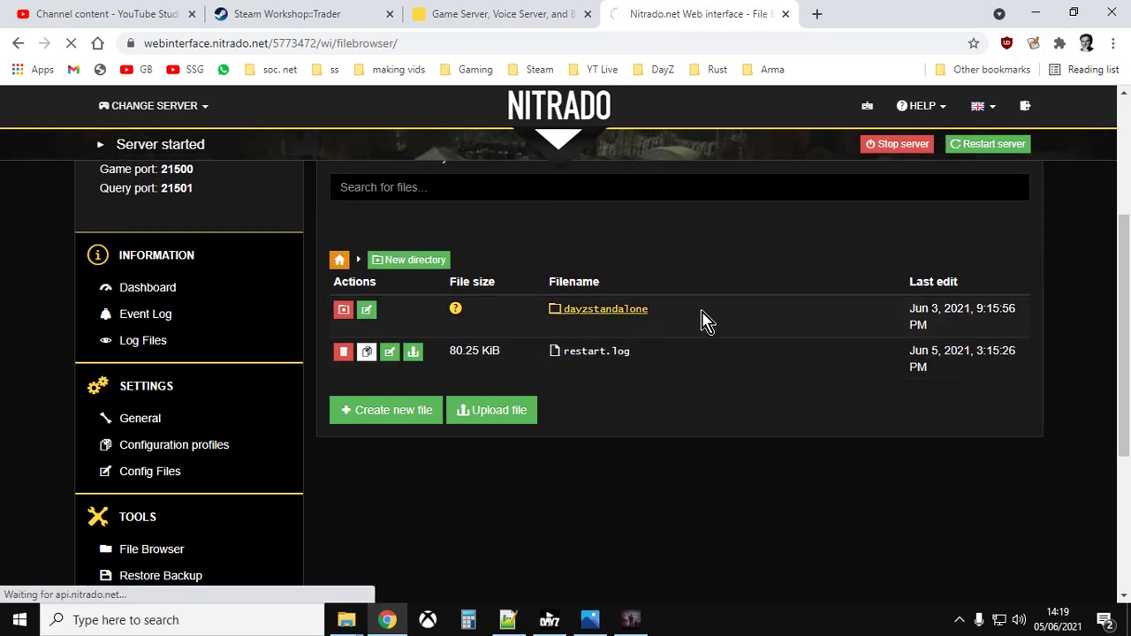
pyautogui.scroll(-1, 618, 349)
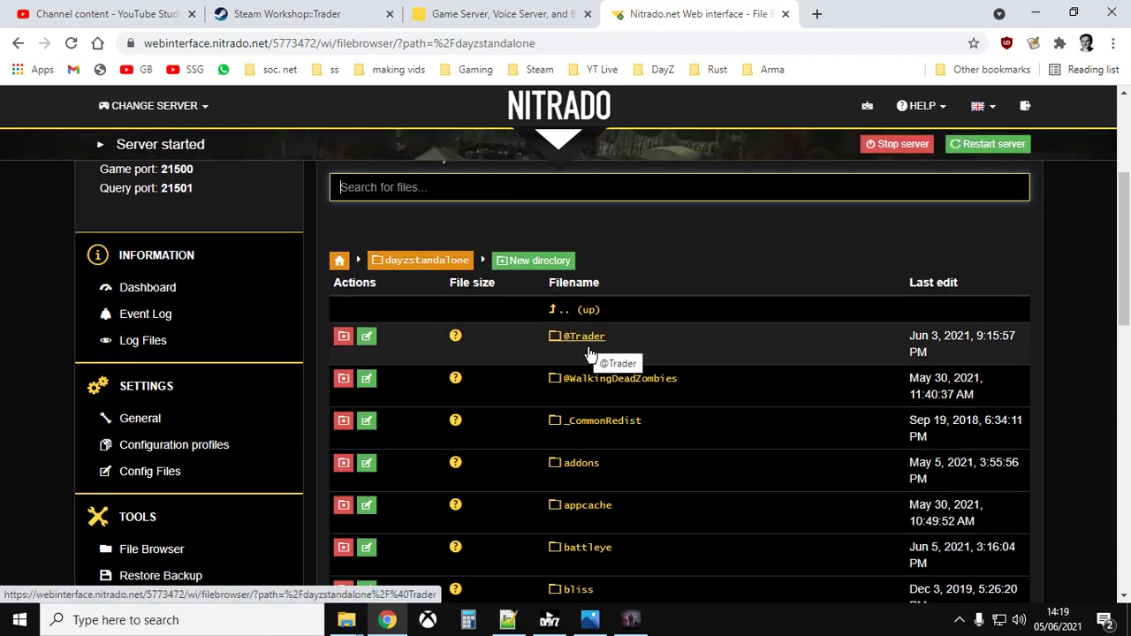
pyautogui.scroll(-3, 591, 355)
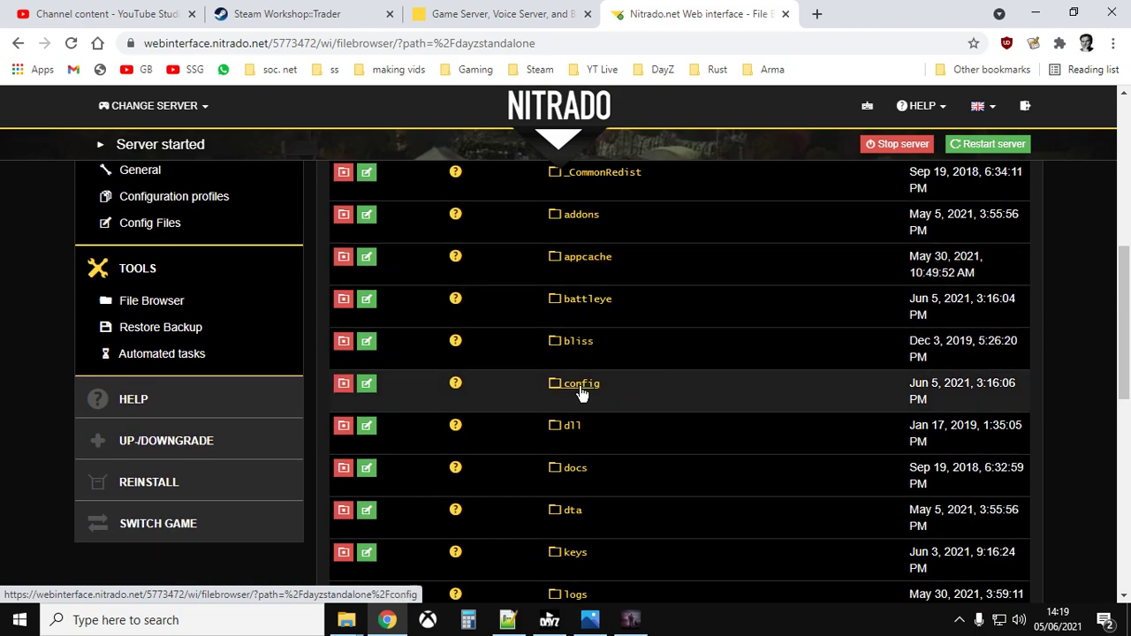
pyautogui.click(580, 386)
pyautogui.scroll(-3, 698, 402)
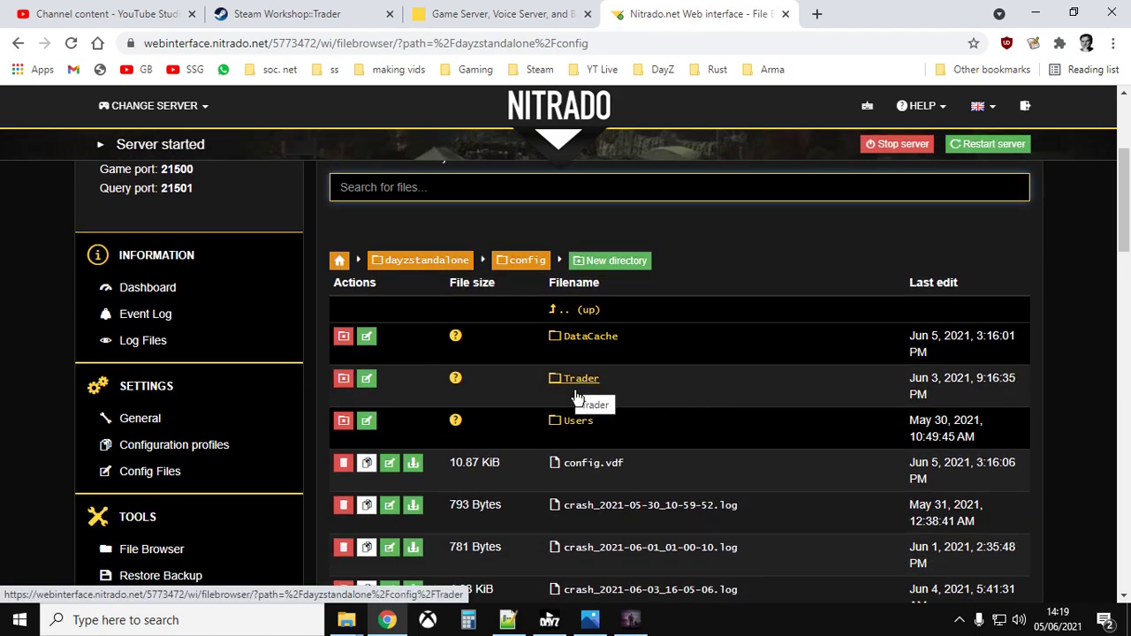
pyautogui.scroll(-6, 594, 472)
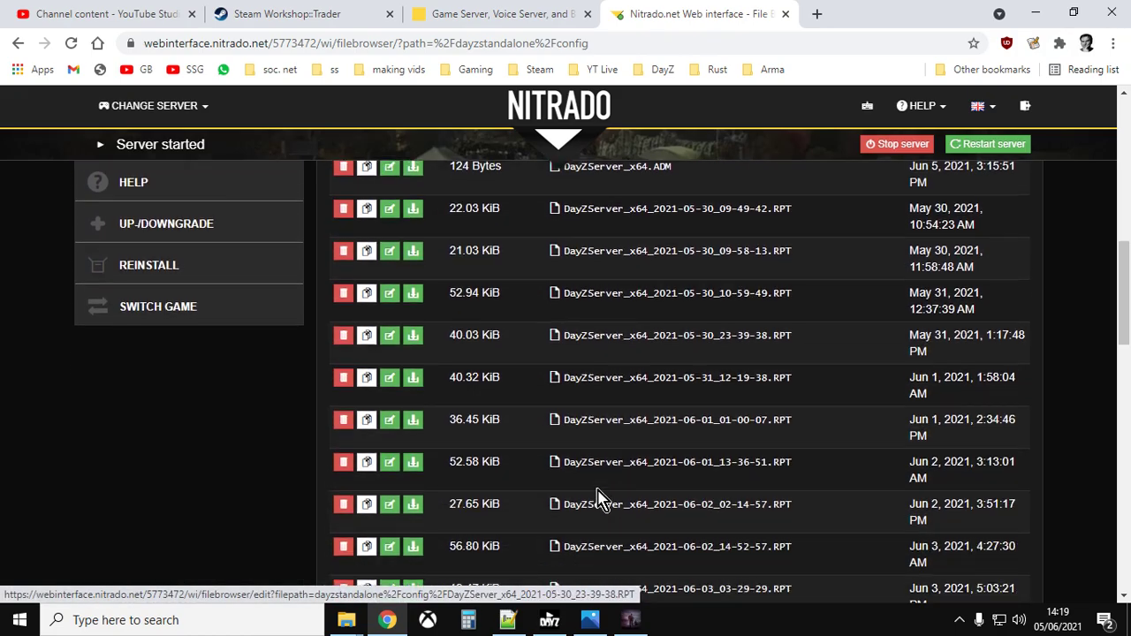
pyautogui.scroll(6, 645, 505)
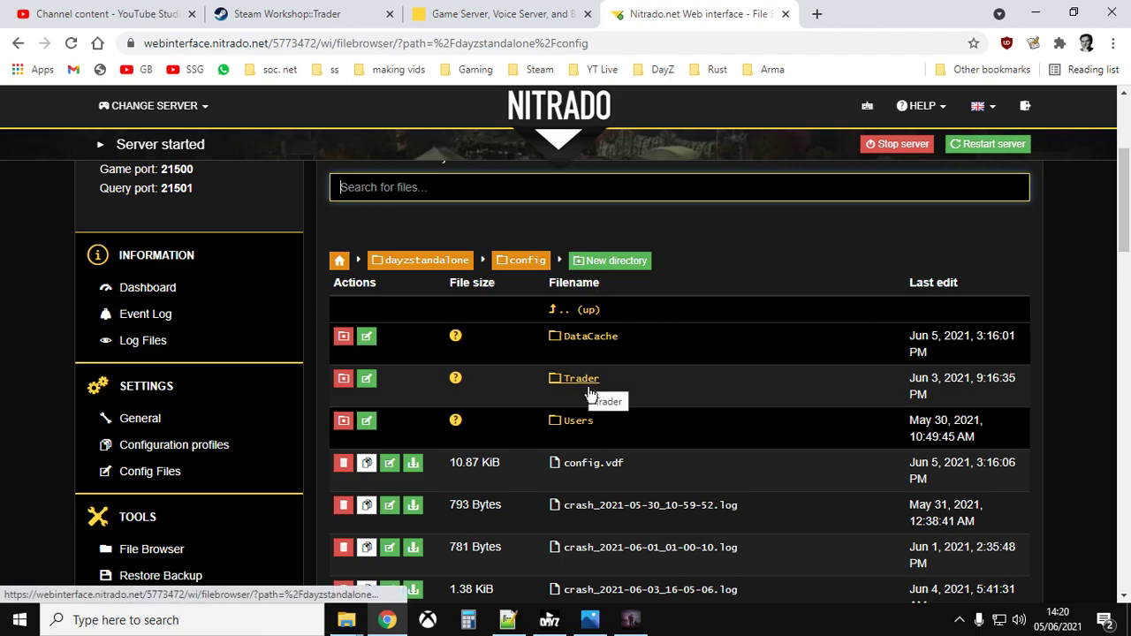
pyautogui.click(589, 389)
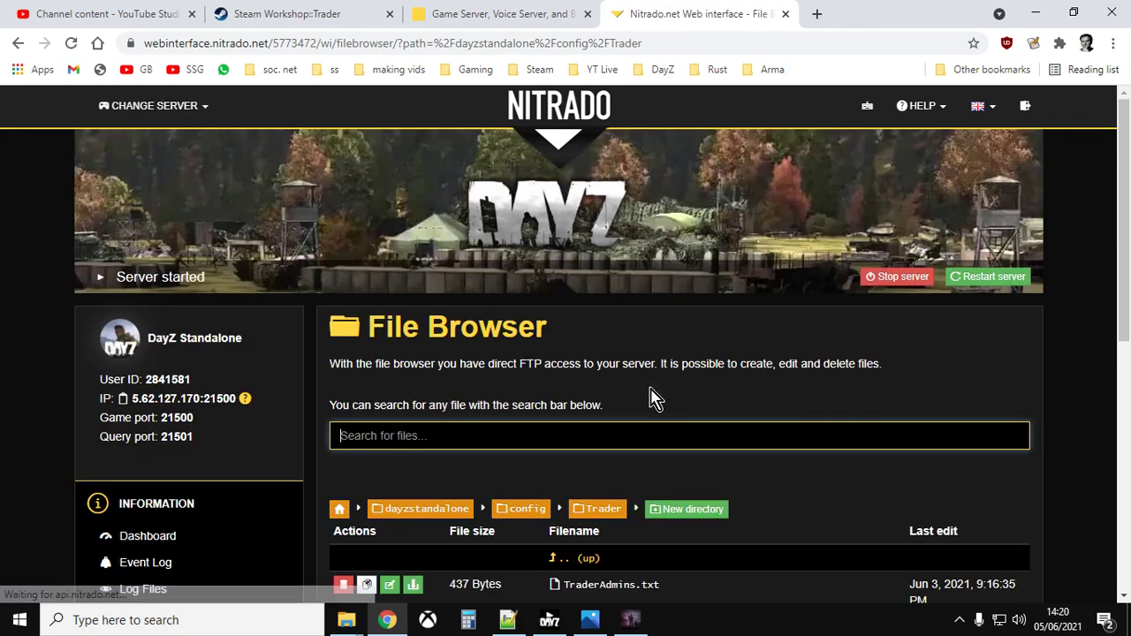
pyautogui.scroll(-3, 649, 398)
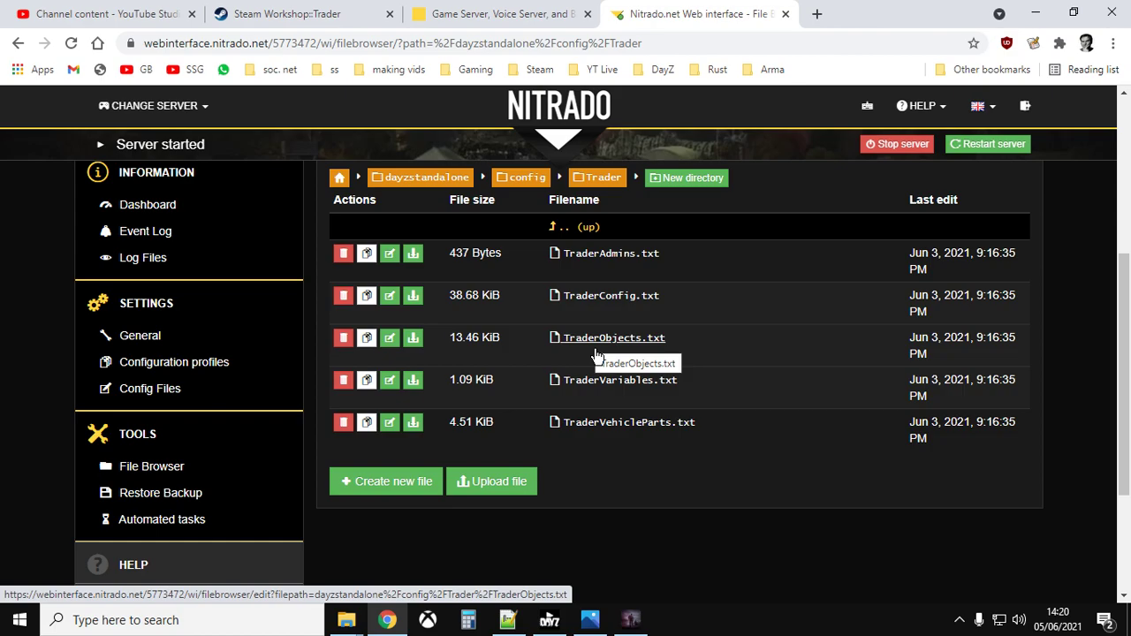
pyautogui.moveTo(347, 620)
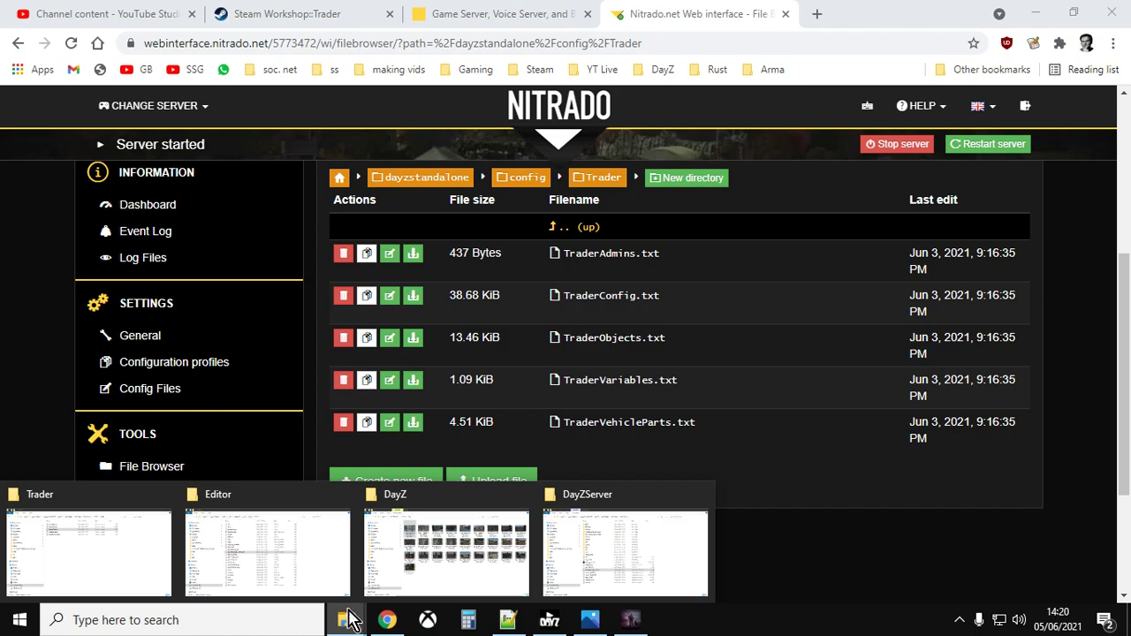
# - Open the local DayZServer\config\Trader folder in File Explorer, then show TraderObjects.txt in Notepad++
pyautogui.click(568, 543)
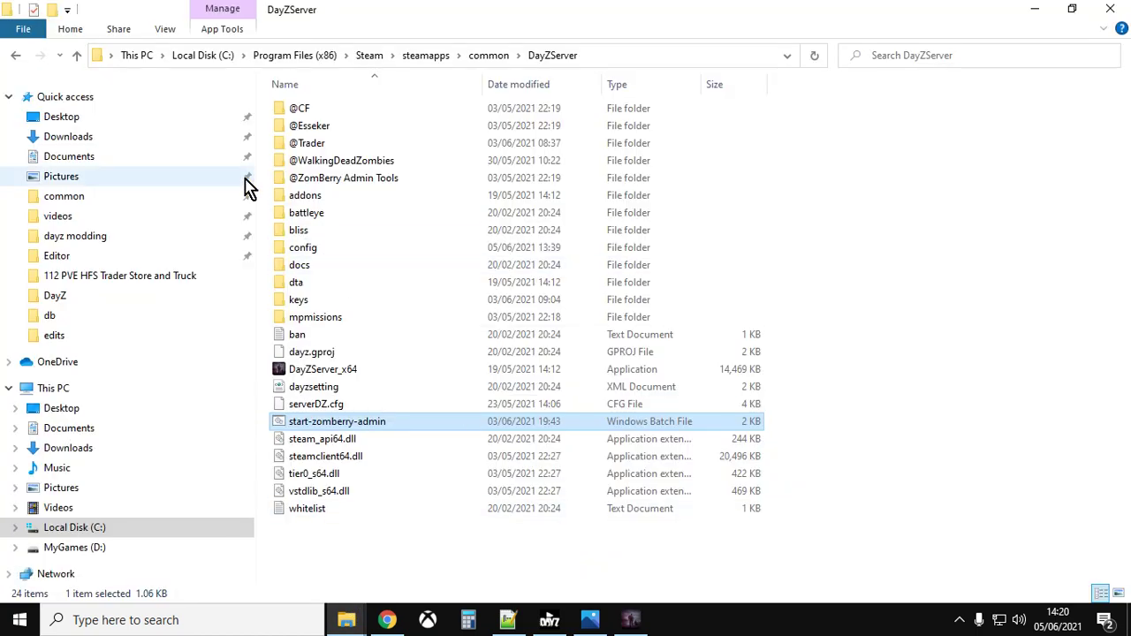
pyautogui.click(77, 57)
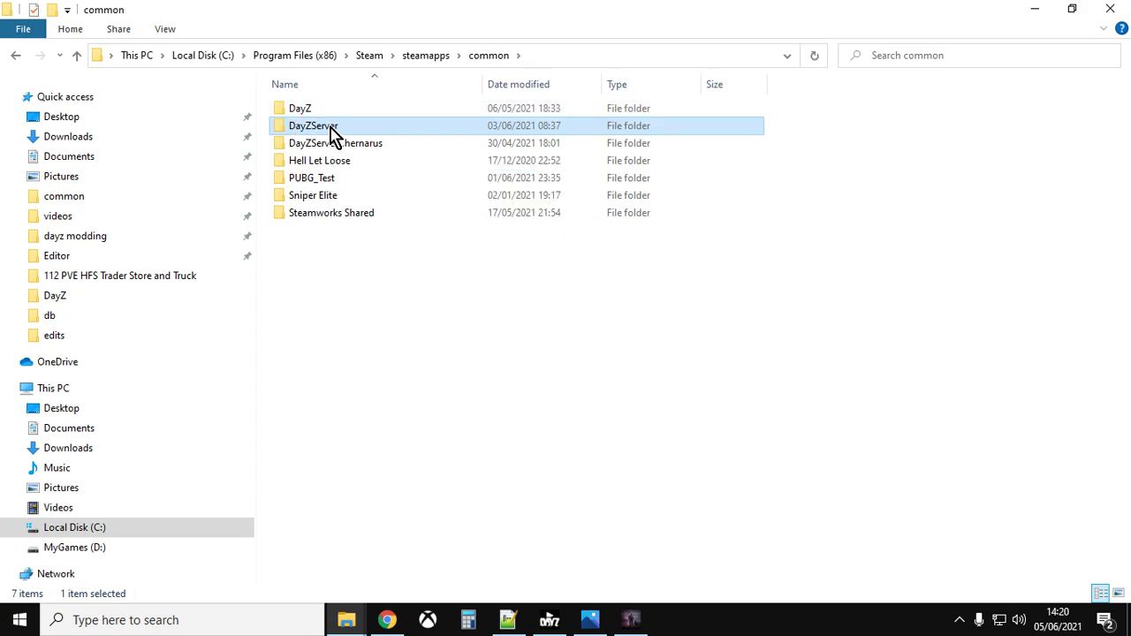
pyautogui.doubleClick(332, 132)
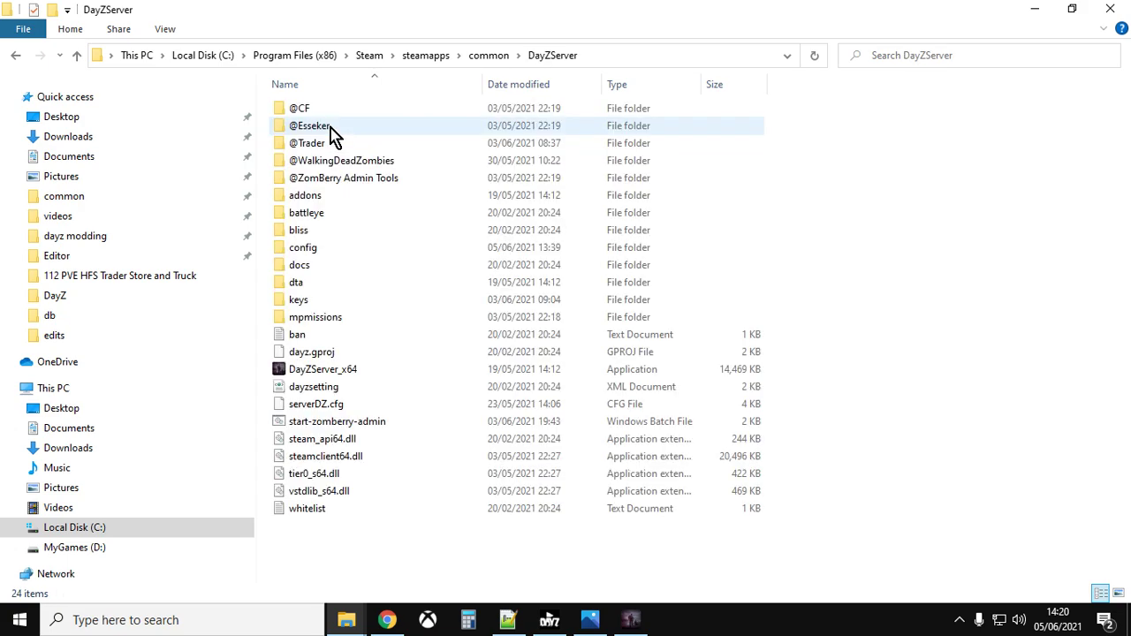
pyautogui.doubleClick(316, 251)
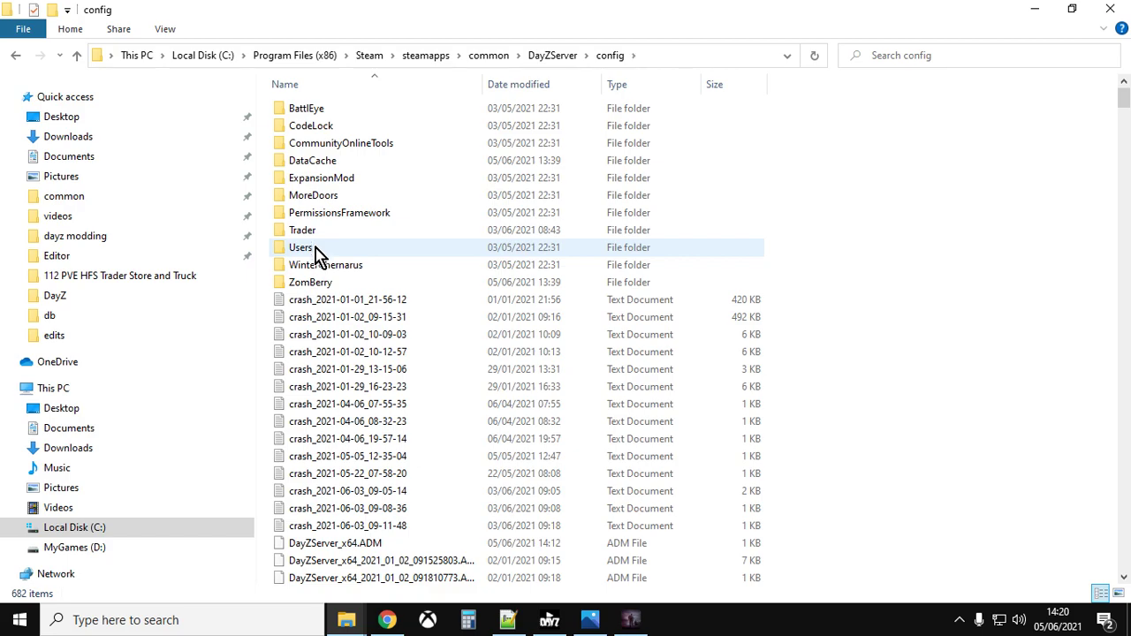
pyautogui.doubleClick(313, 232)
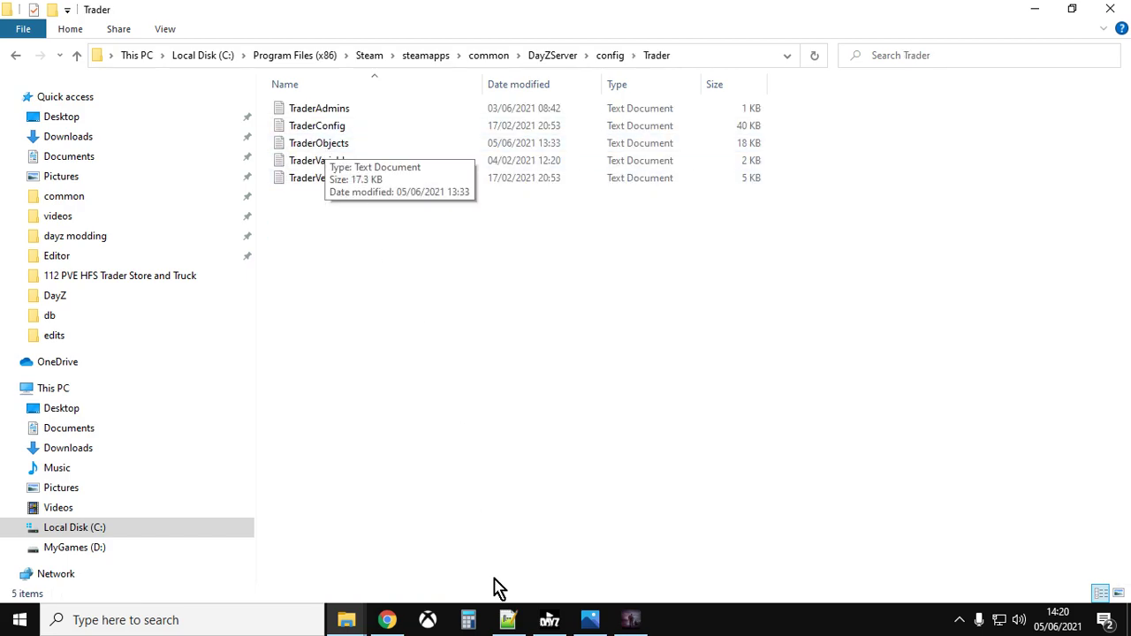
pyautogui.click(508, 619)
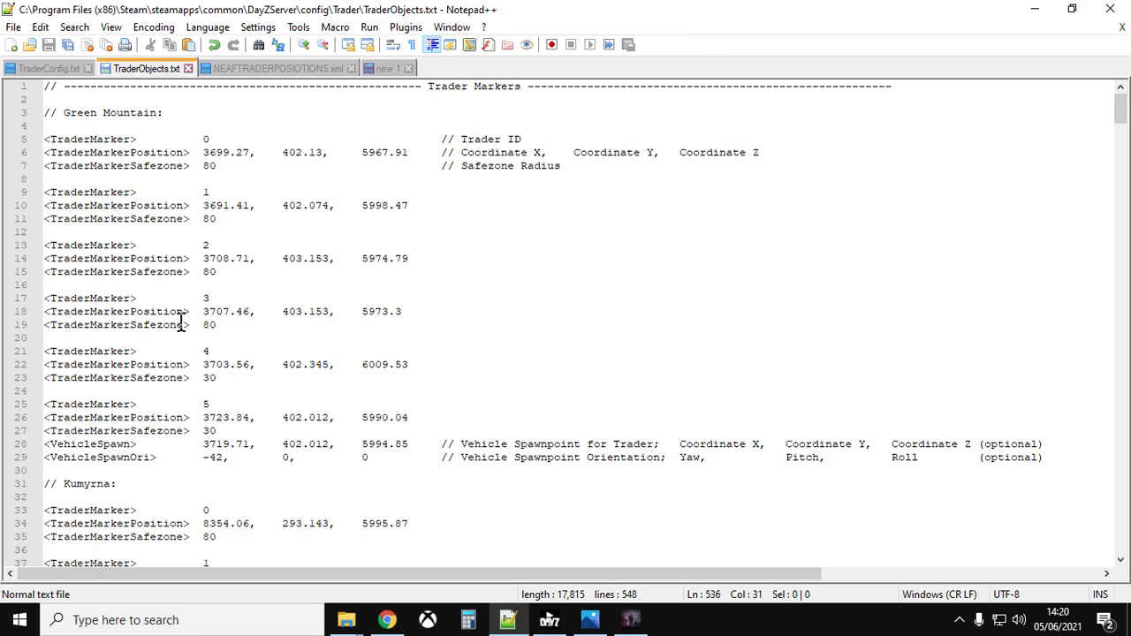
pyautogui.scroll(-1, 181, 325)
# - Scroll past the Trader Markers blocks in TraderObjects.txt down to the Objects to Spawn section
pyautogui.scroll(1, 183, 320)
pyautogui.scroll(-2, 211, 320)
pyautogui.scroll(-4, 210, 319)
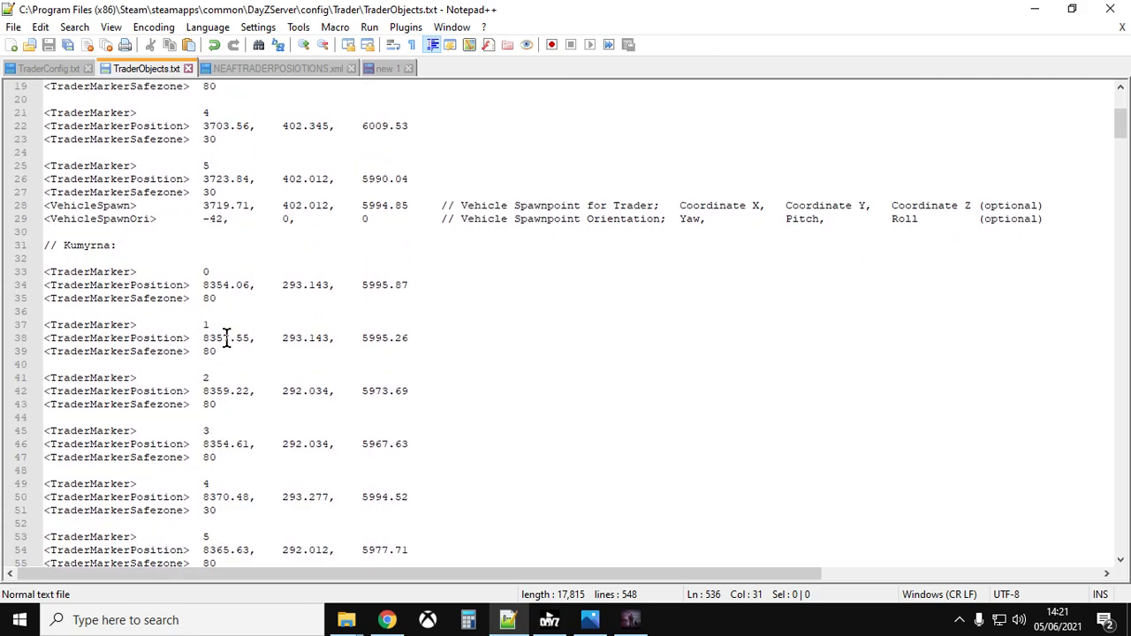
pyautogui.scroll(2, 242, 265)
pyautogui.scroll(2, 241, 229)
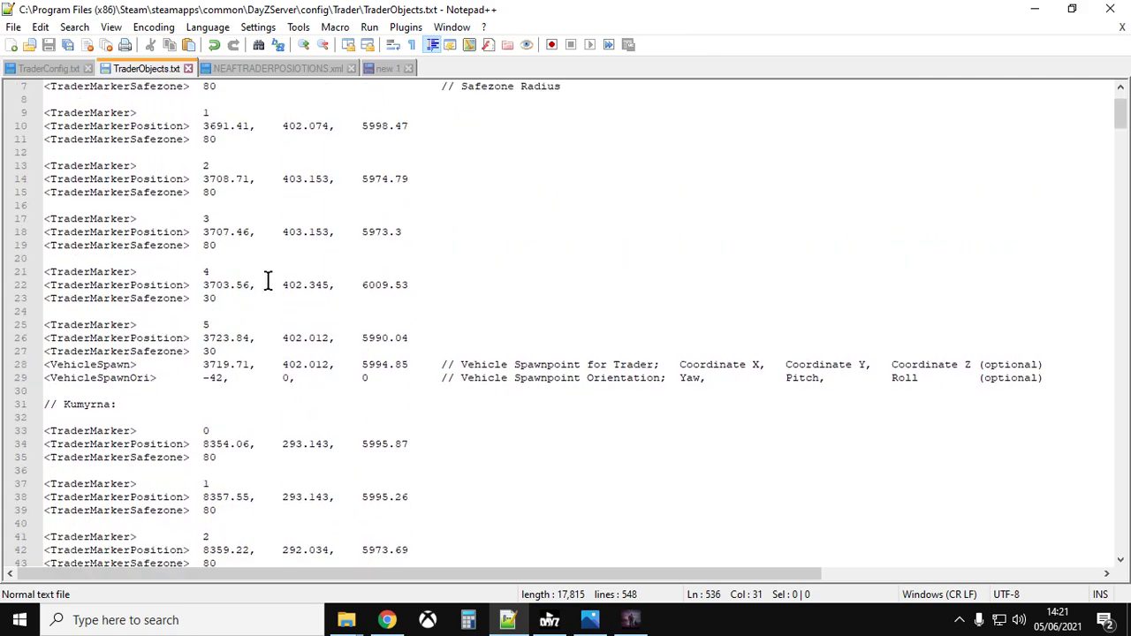
pyautogui.scroll(-3, 283, 300)
pyautogui.scroll(-2, 358, 344)
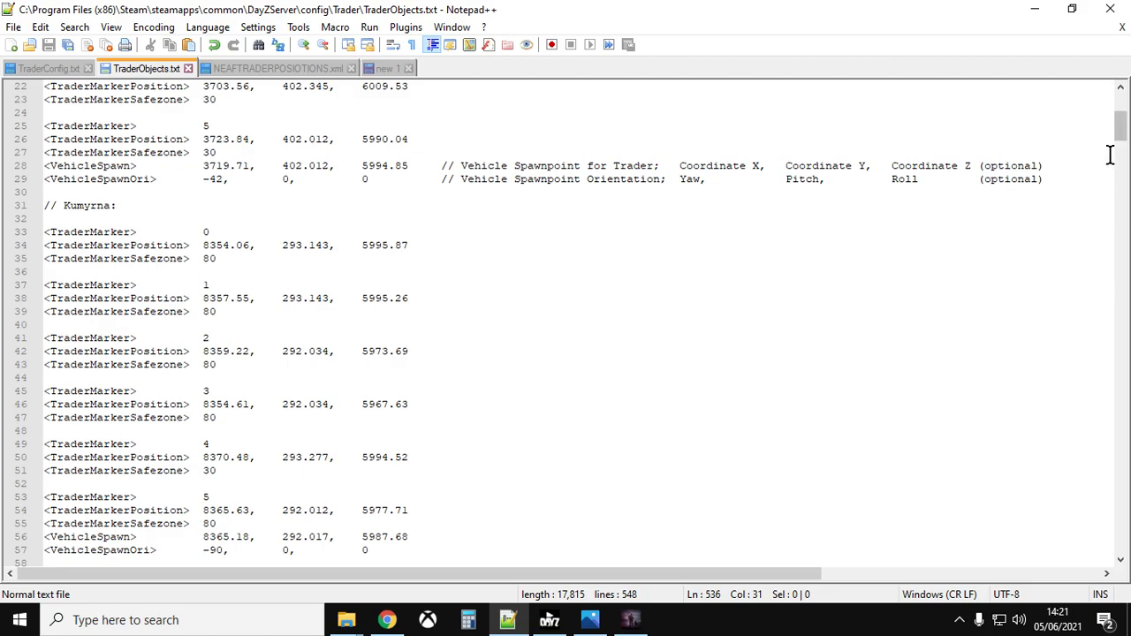
pyautogui.scroll(-9, 851, 344)
pyautogui.scroll(-12, 853, 344)
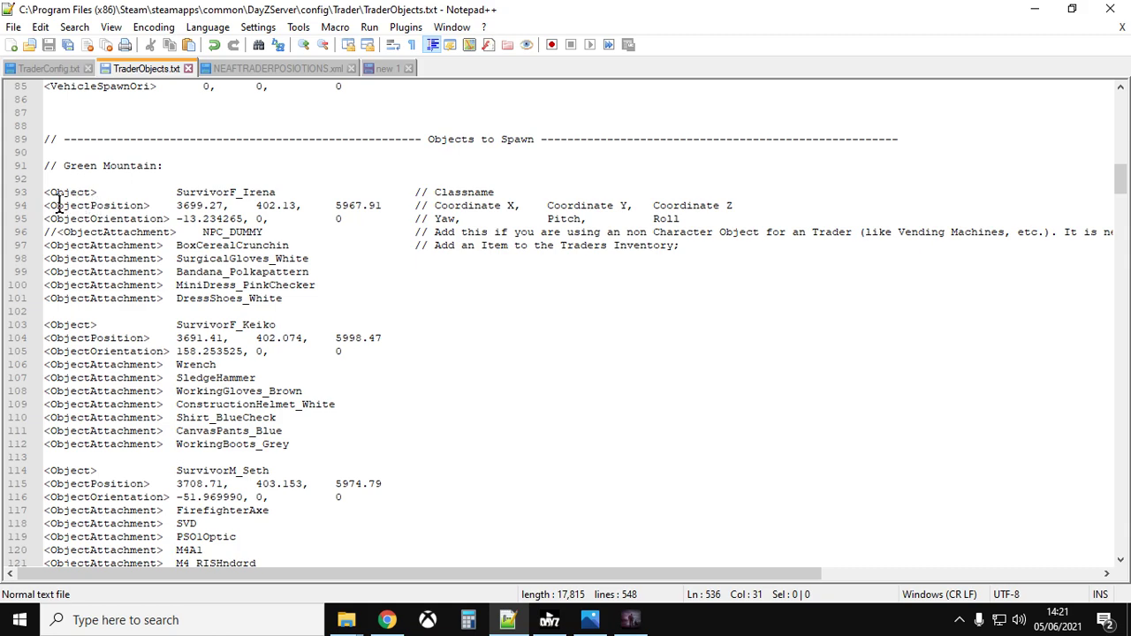
# - Select the SurvivorF_Irena object block and inspect its X and Z position values on line 94
pyautogui.moveTo(45, 191); pyautogui.dragTo(380, 305)
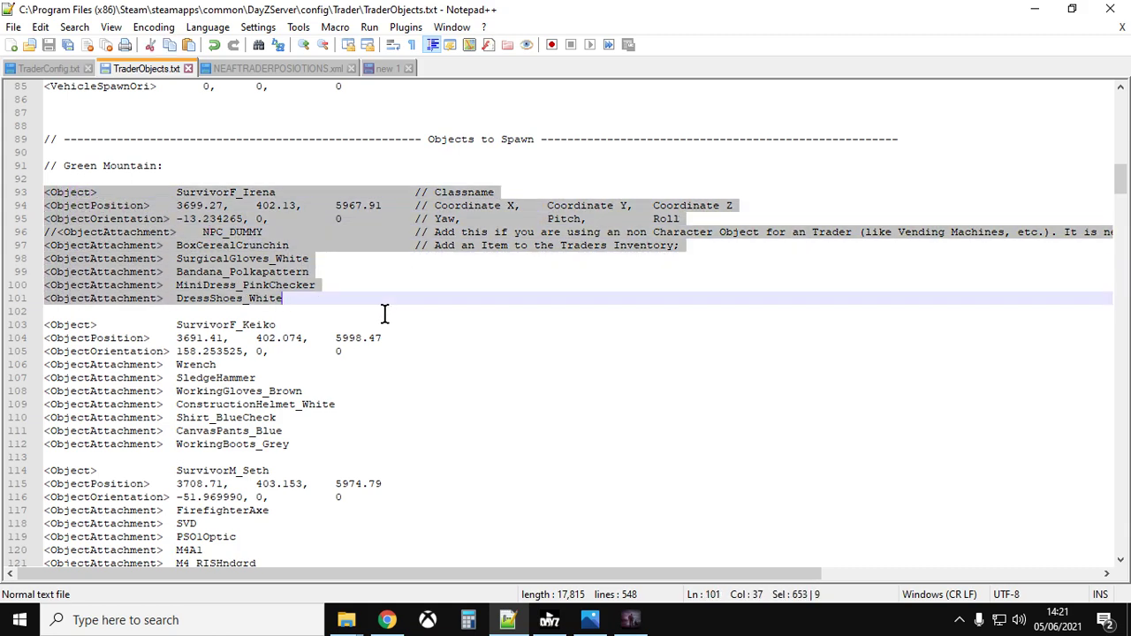
pyautogui.click(296, 196)
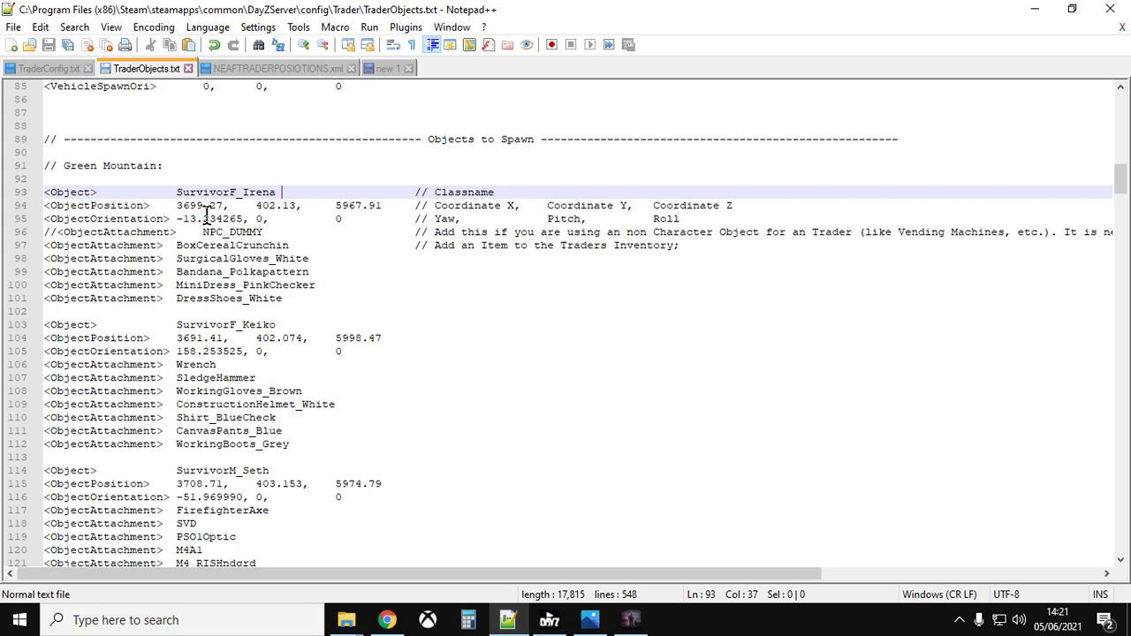
pyautogui.moveTo(176, 210); pyautogui.dragTo(376, 210)
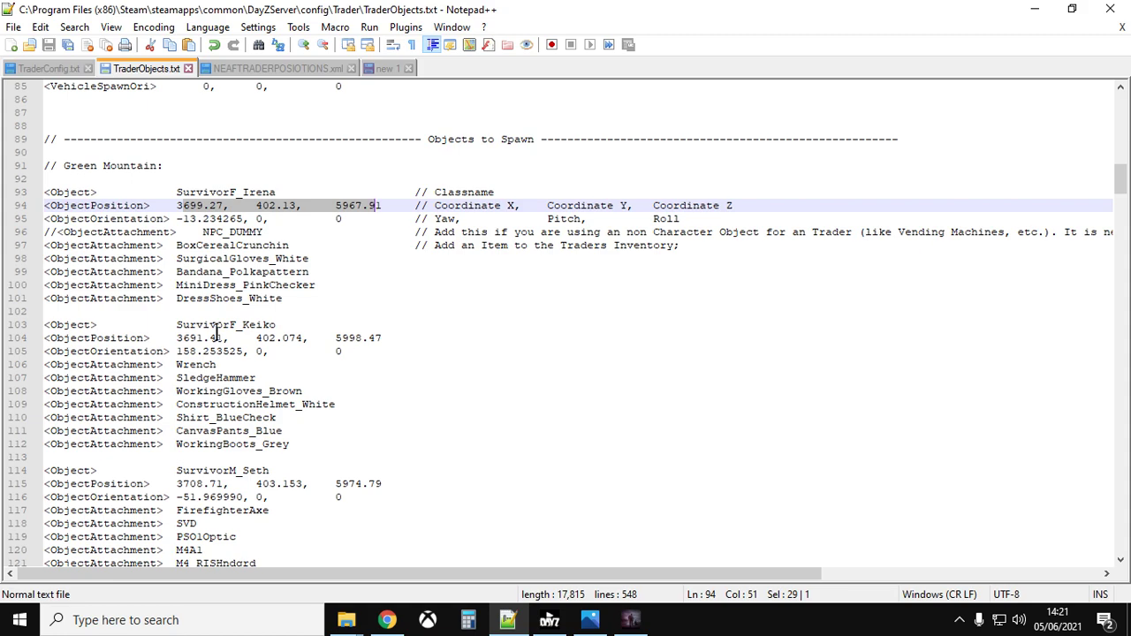
pyautogui.click(397, 223)
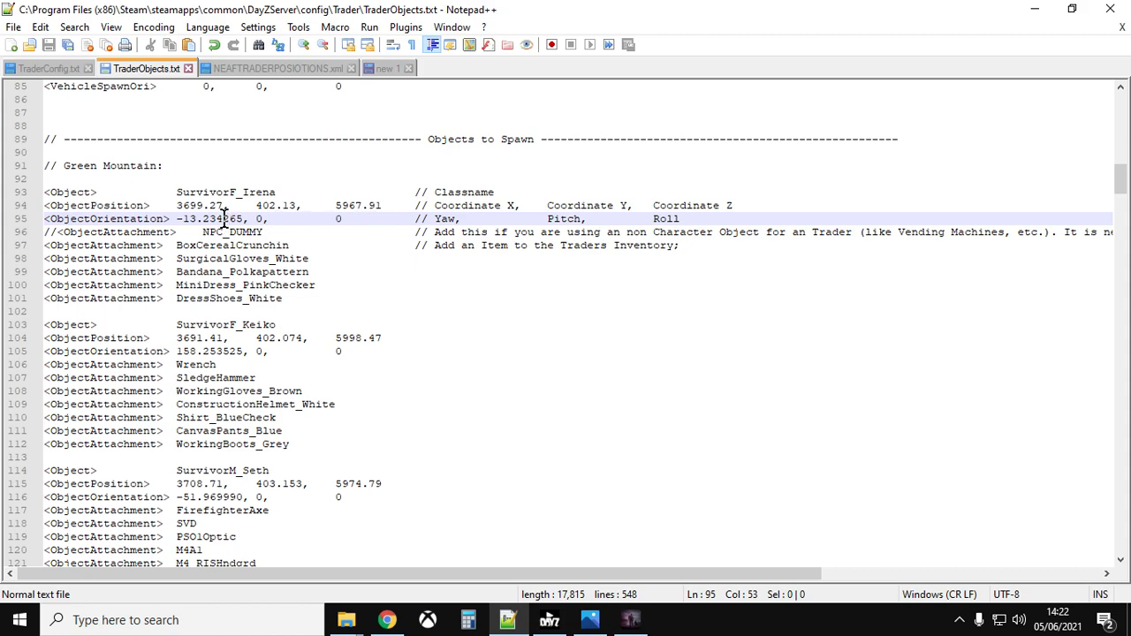
pyautogui.moveTo(177, 206); pyautogui.dragTo(225, 212)
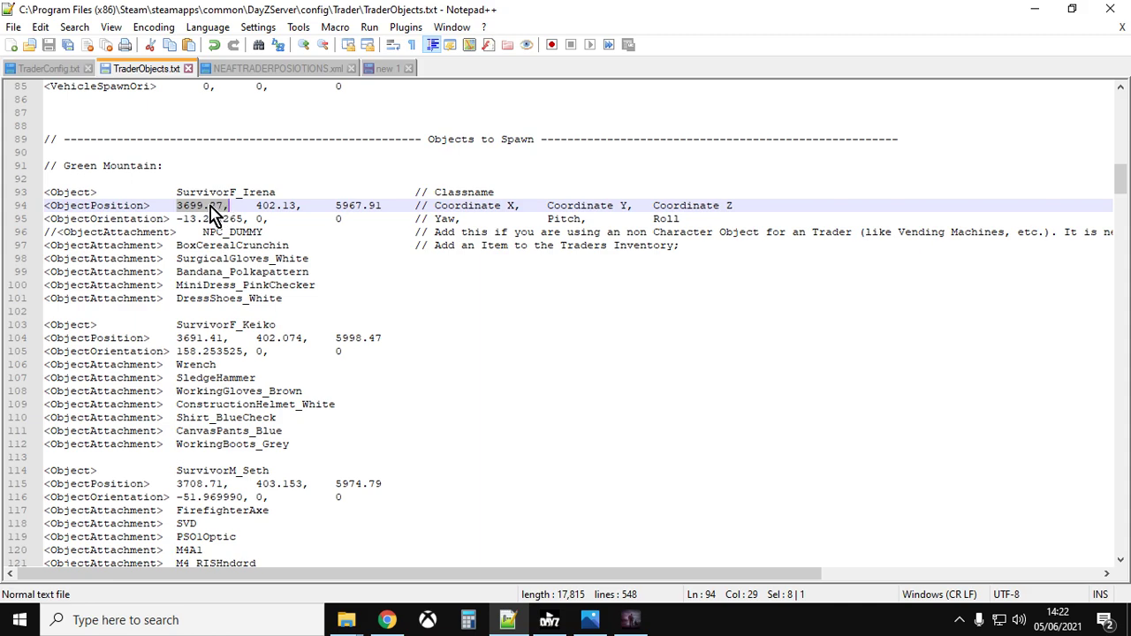
pyautogui.click(214, 215)
pyautogui.moveTo(344, 212); pyautogui.dragTo(385, 215)
pyautogui.click(336, 208)
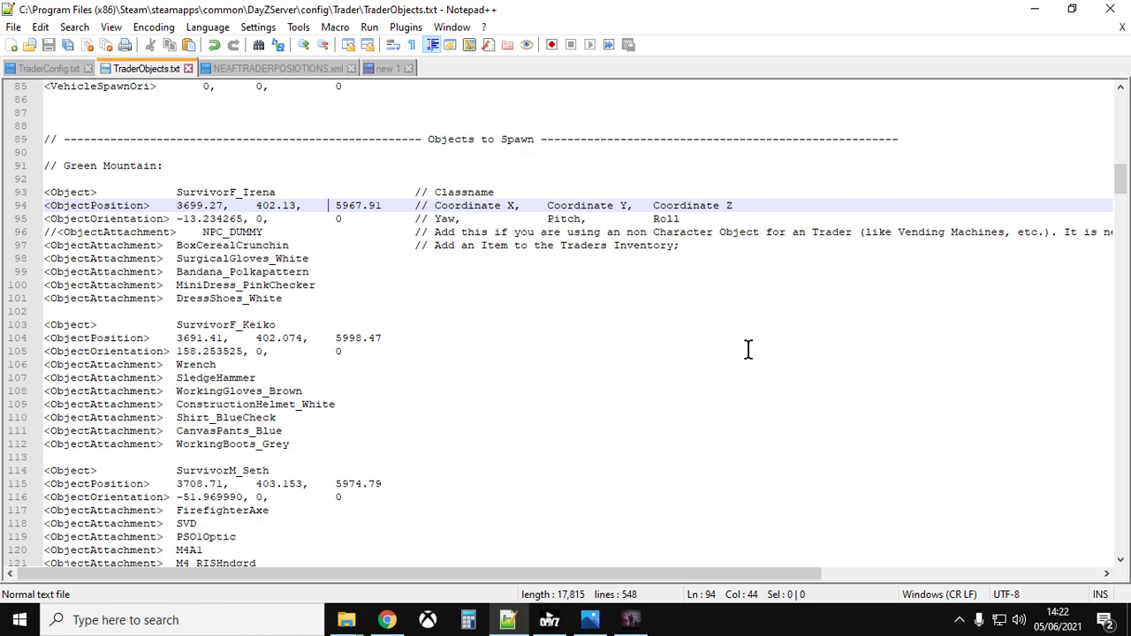
# - Scroll further through the file and select Irena's full position coordinates on line 94
pyautogui.moveTo(1120, 176); pyautogui.dragTo(1125, 81)
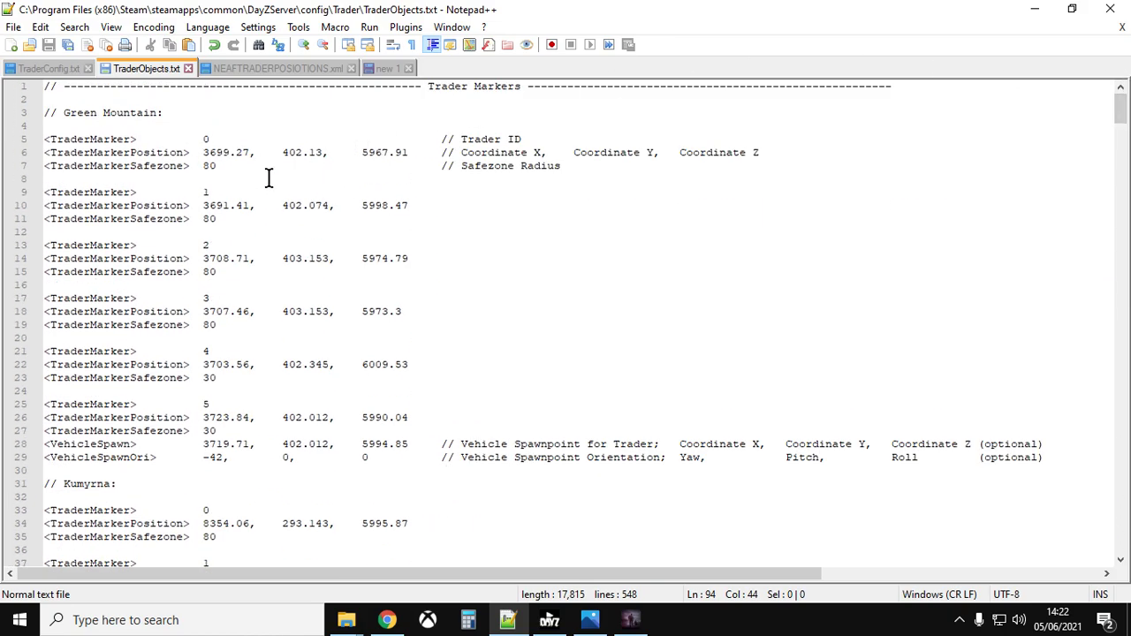
pyautogui.scroll(-8, 274, 184)
pyautogui.scroll(-5, 276, 189)
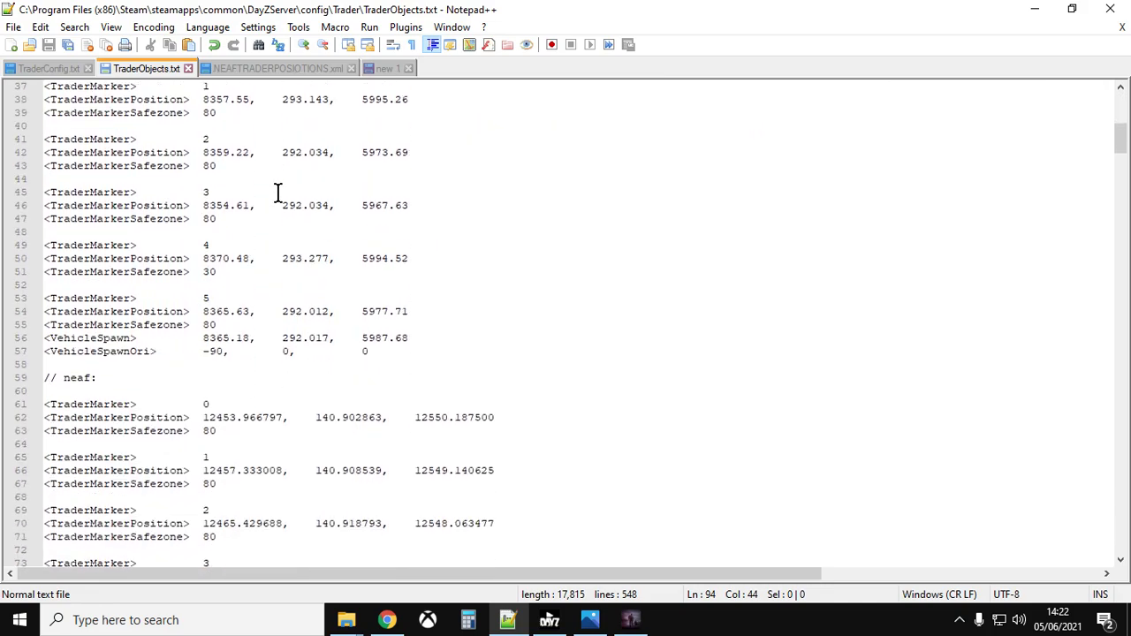
pyautogui.scroll(-13, 278, 193)
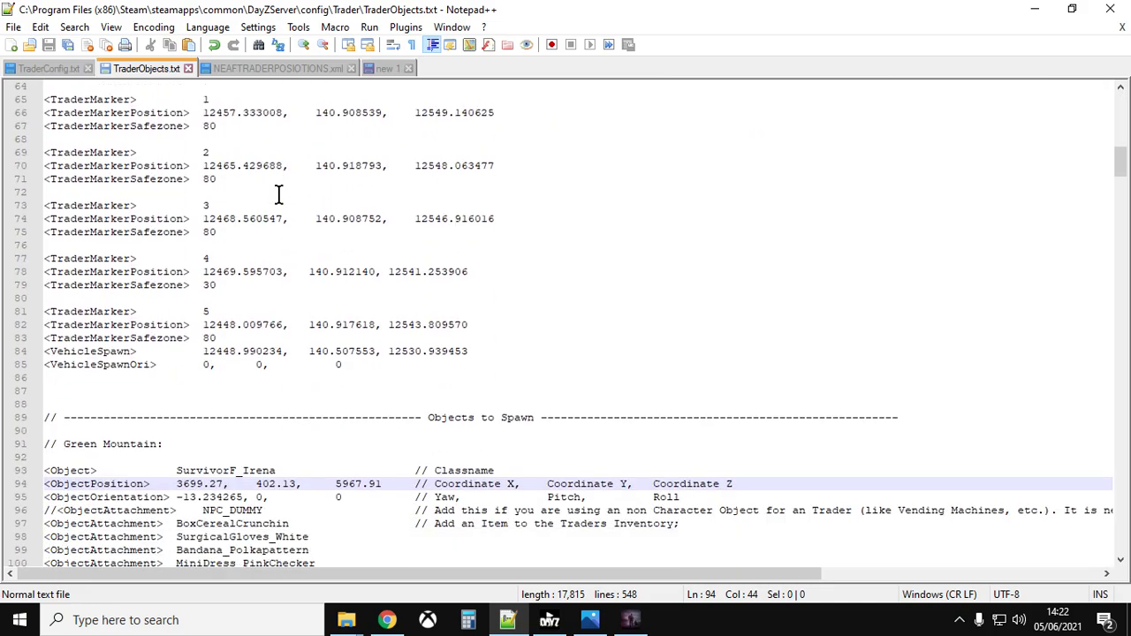
pyautogui.scroll(-1, 290, 314)
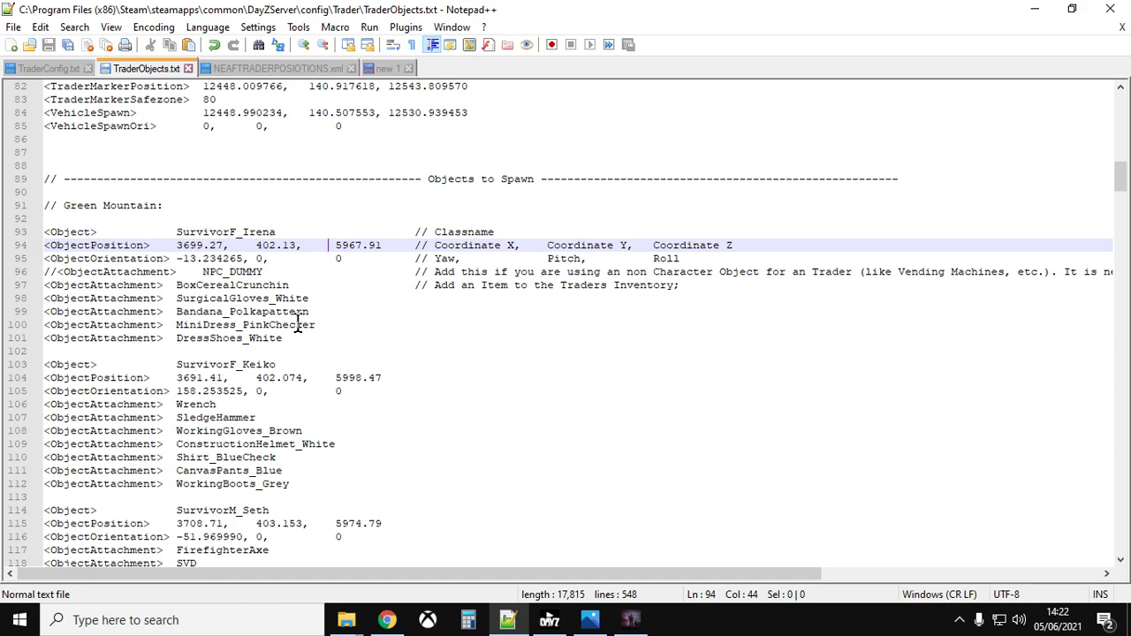
pyautogui.click(177, 247)
pyautogui.moveTo(177, 248); pyautogui.dragTo(386, 258)
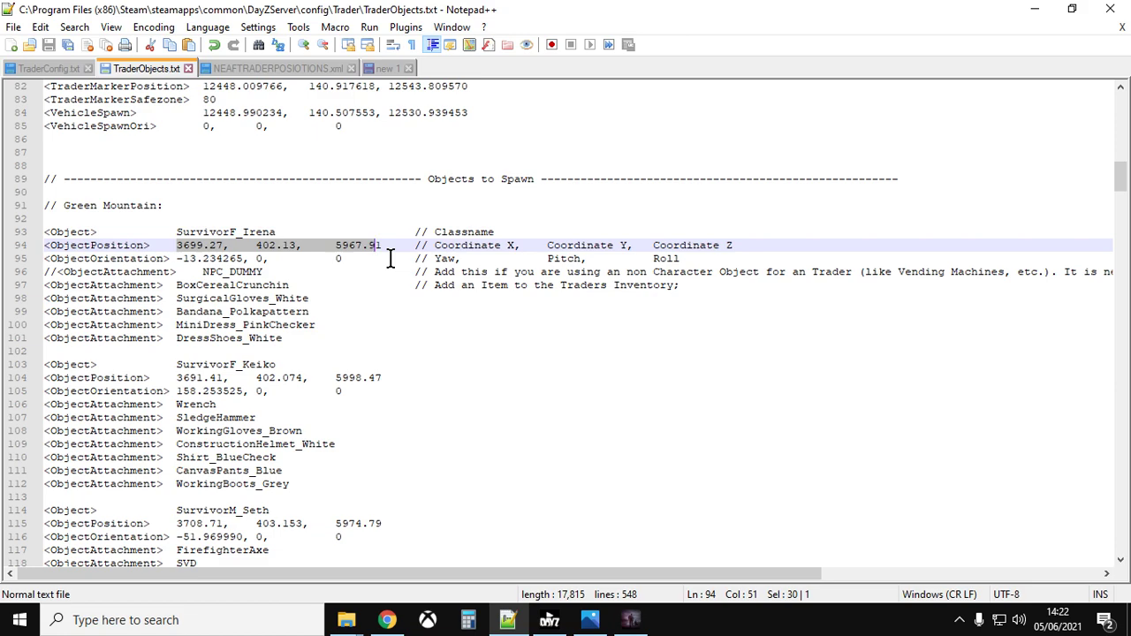
pyautogui.click(309, 274)
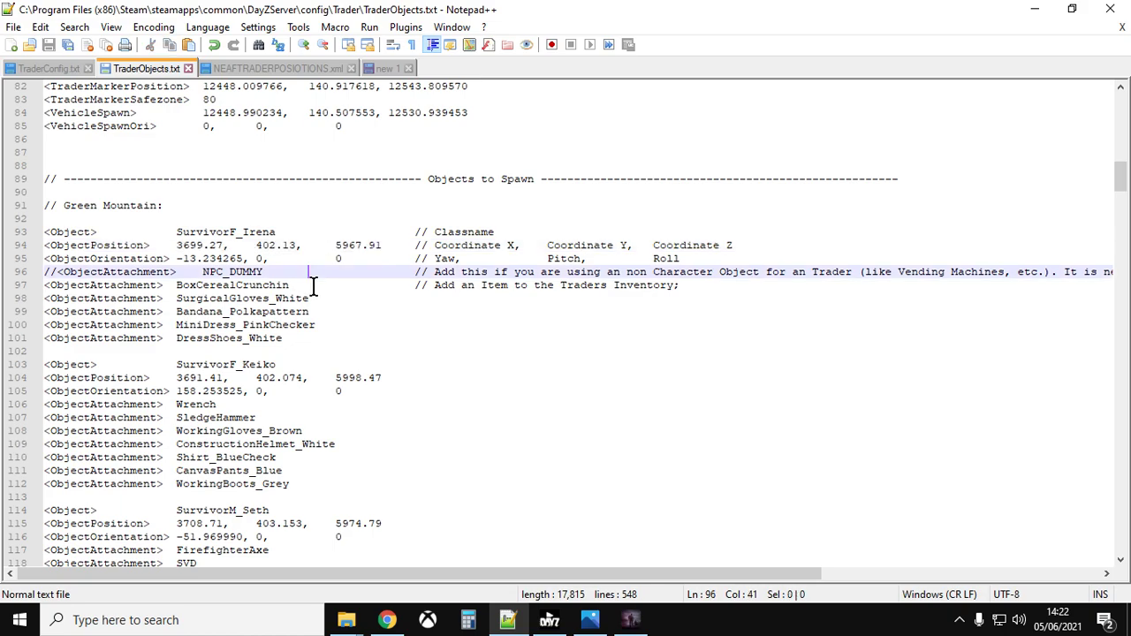
# - Scroll down to the neaf markers and back up, placing the caret at the end of line 14
pyautogui.scroll(-6, 314, 285)
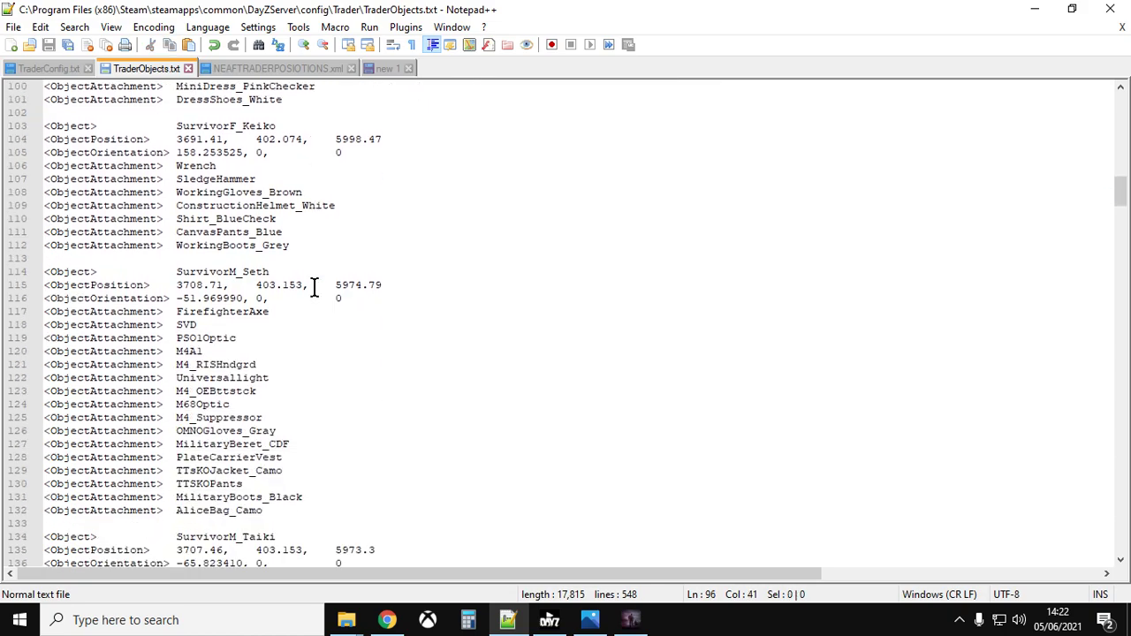
pyautogui.scroll(-14, 314, 285)
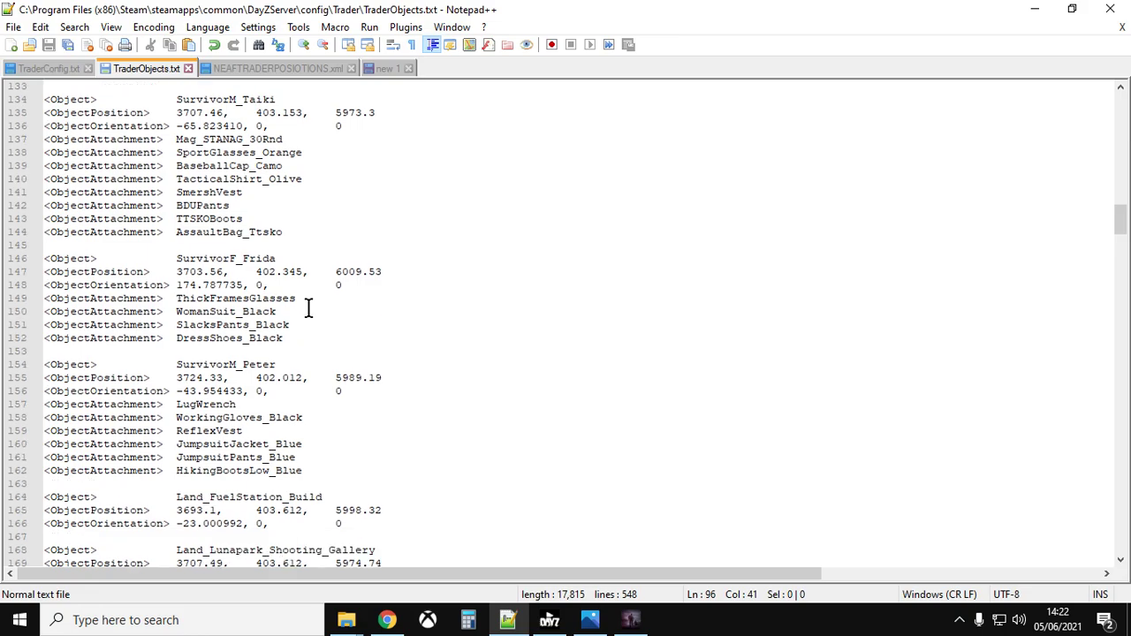
pyautogui.scroll(-5, 307, 312)
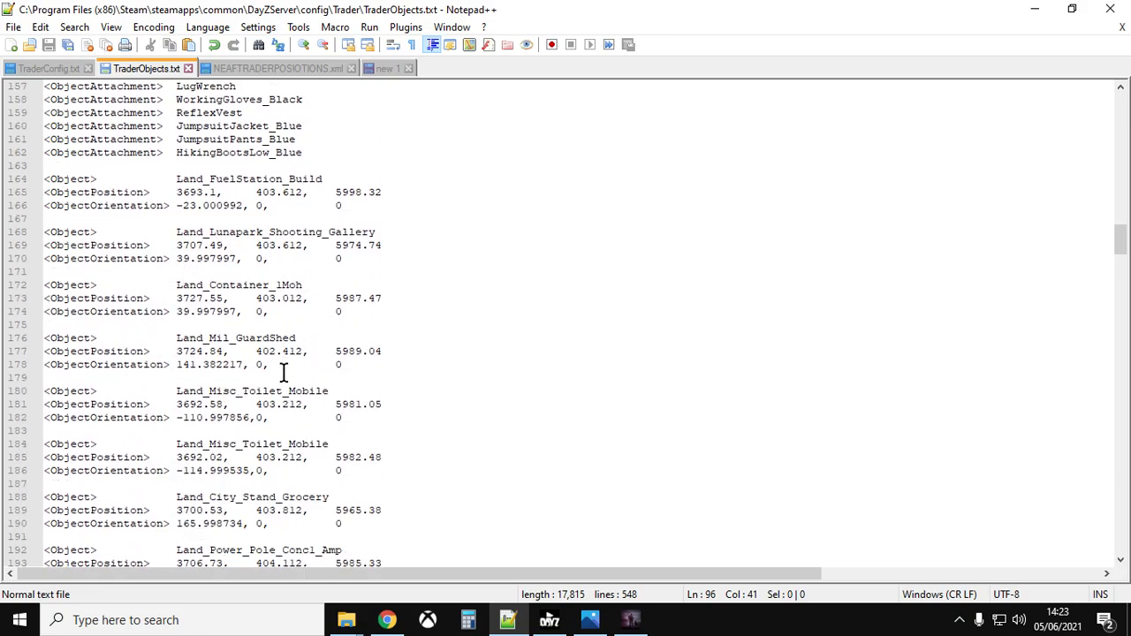
pyautogui.scroll(-3, 283, 371)
pyautogui.scroll(-1, 282, 371)
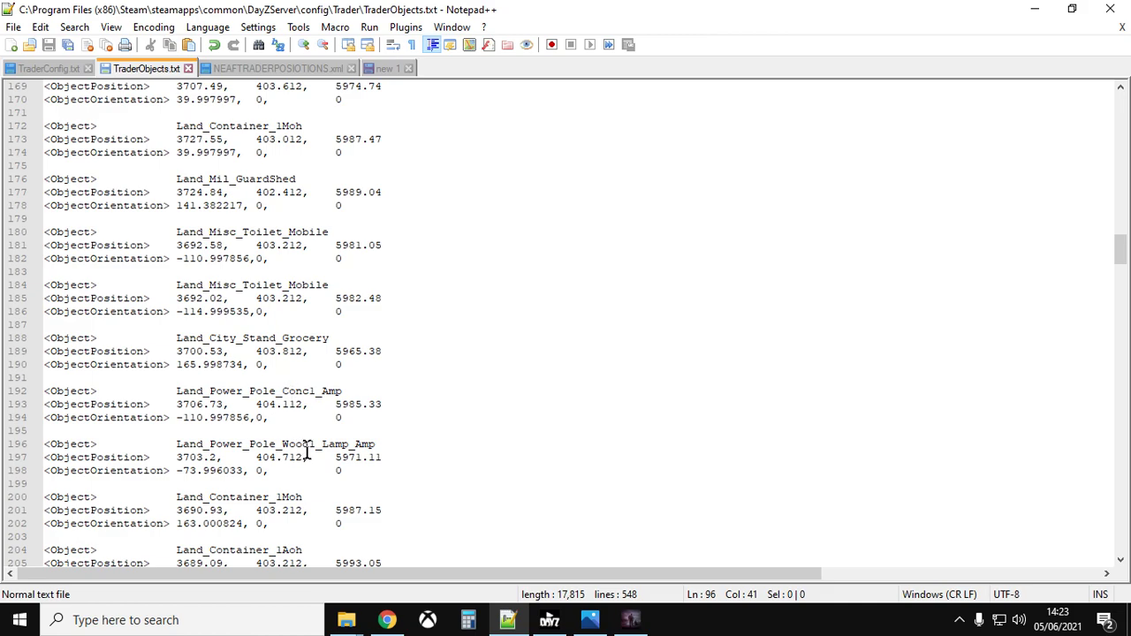
pyautogui.scroll(-5, 315, 448)
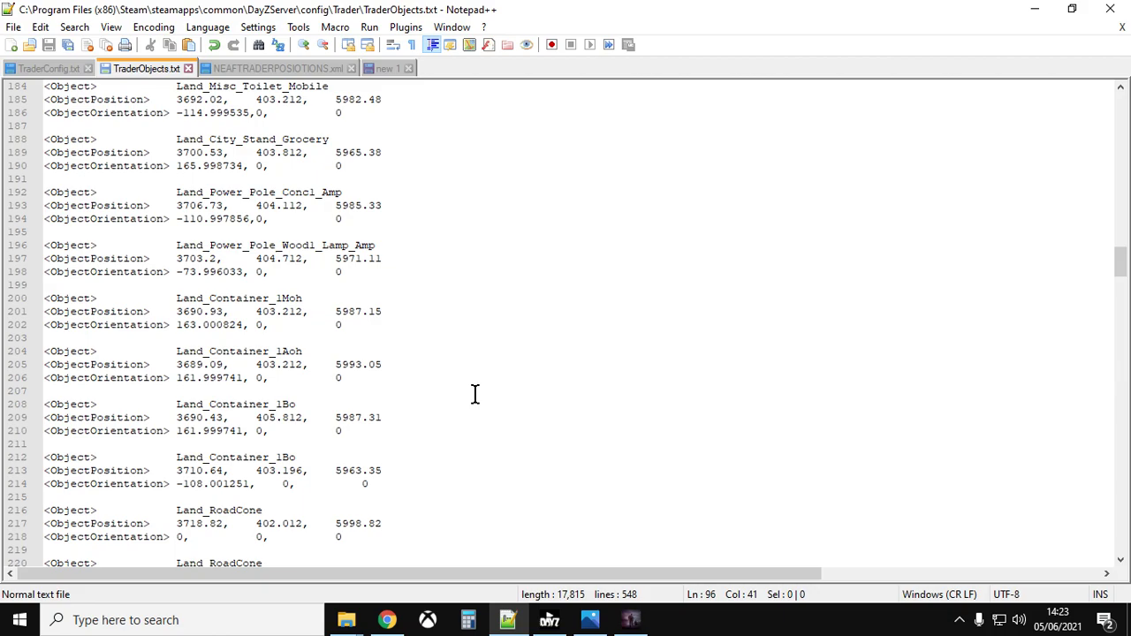
pyautogui.scroll(1, 476, 393)
pyautogui.scroll(16, 478, 392)
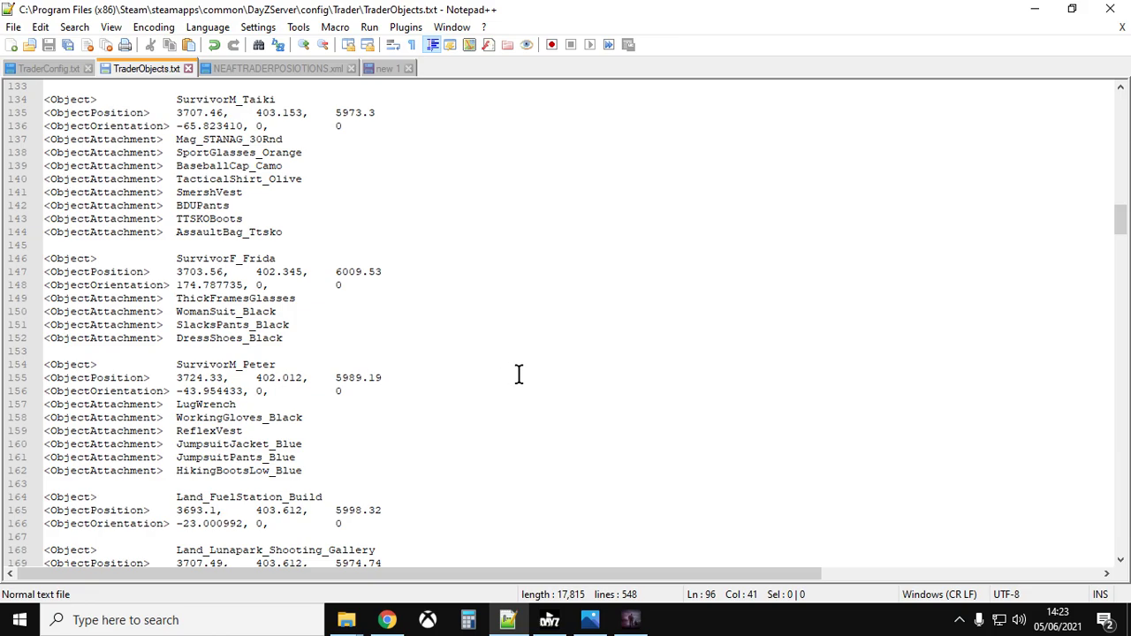
pyautogui.scroll(10, 519, 373)
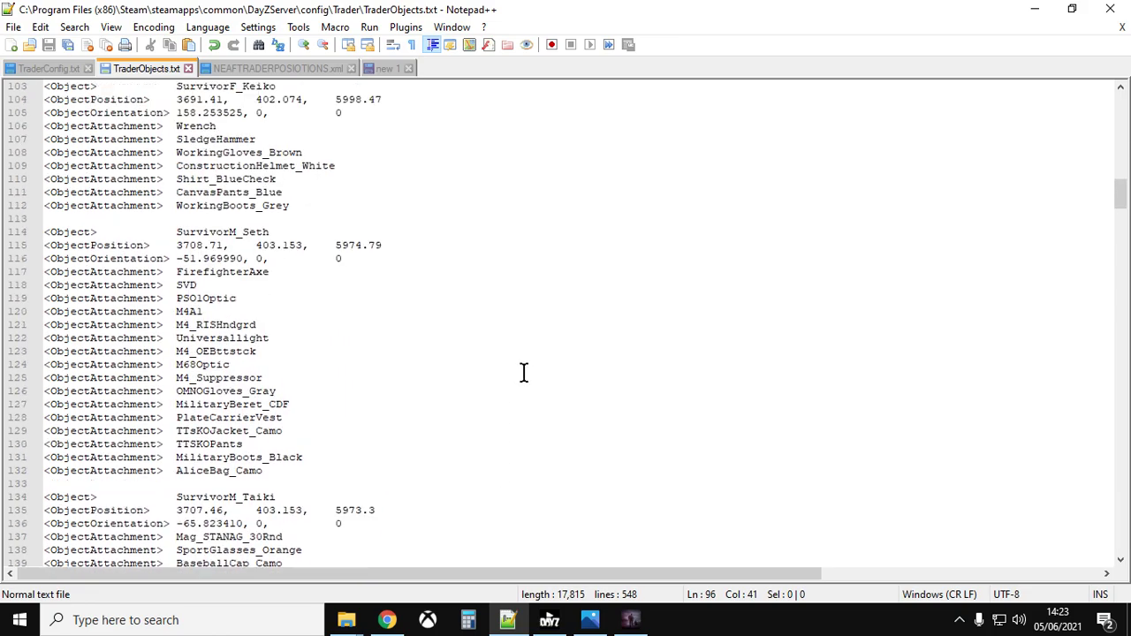
pyautogui.scroll(4, 521, 374)
pyautogui.moveTo(1116, 179); pyautogui.dragTo(44, 99)
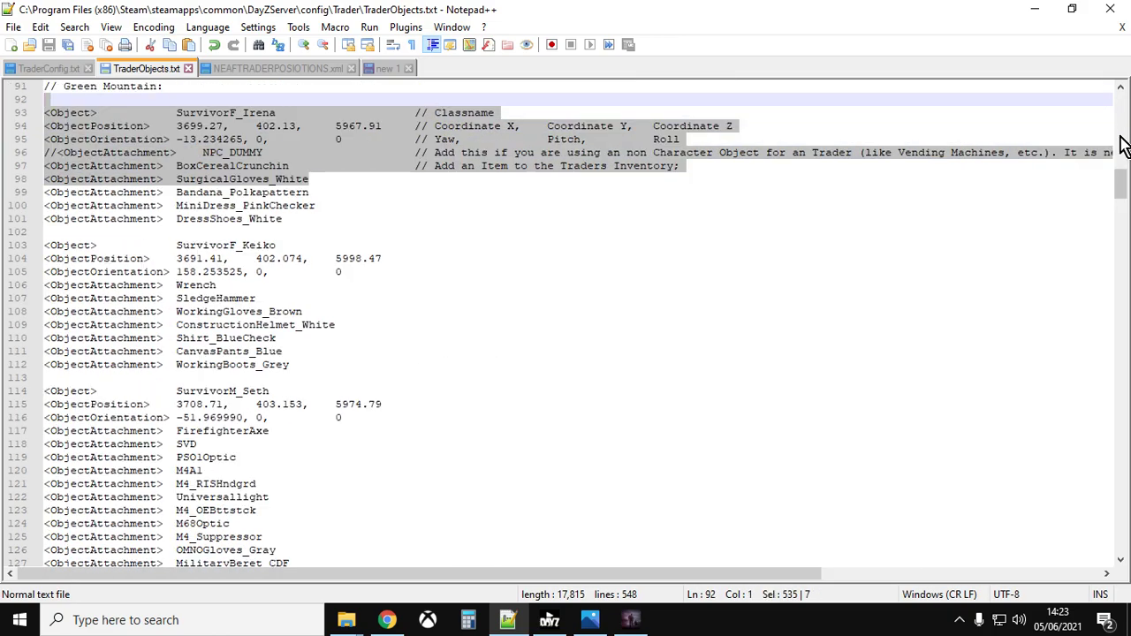
pyautogui.moveTo(1120, 181); pyautogui.dragTo(1122, 106)
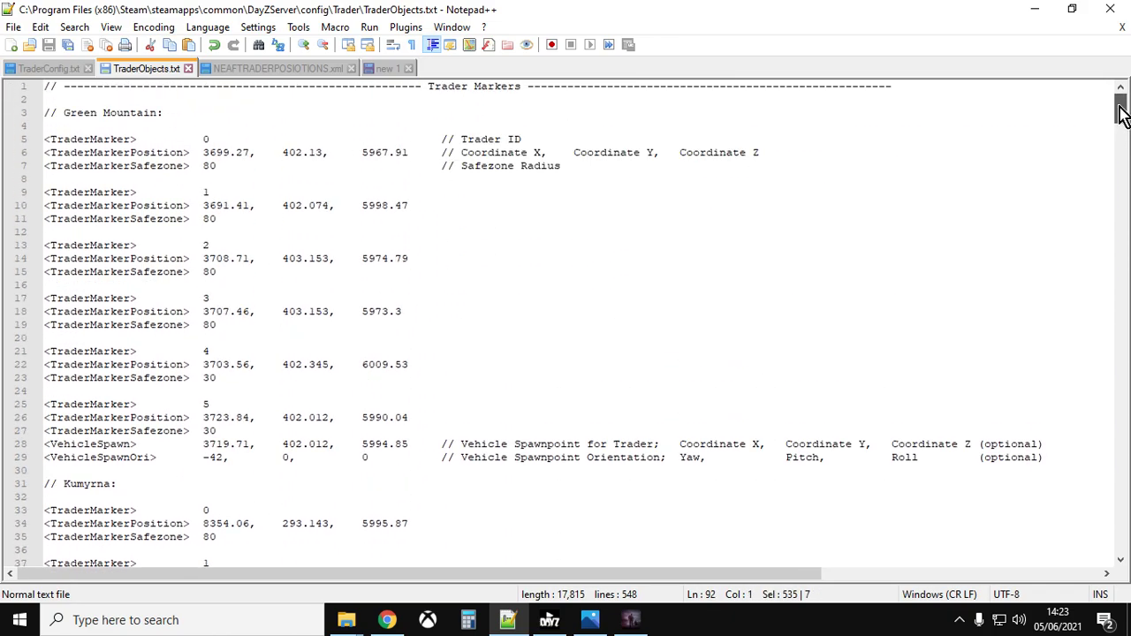
pyautogui.click(560, 260)
pyautogui.scroll(-2, 262, 285)
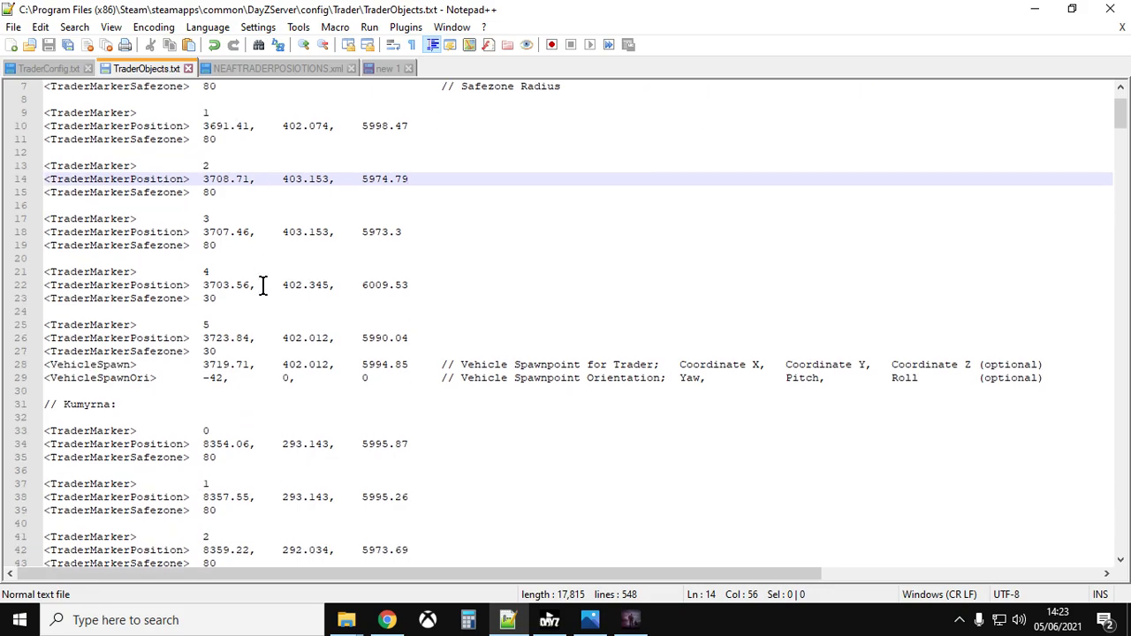
pyautogui.scroll(-20, 263, 285)
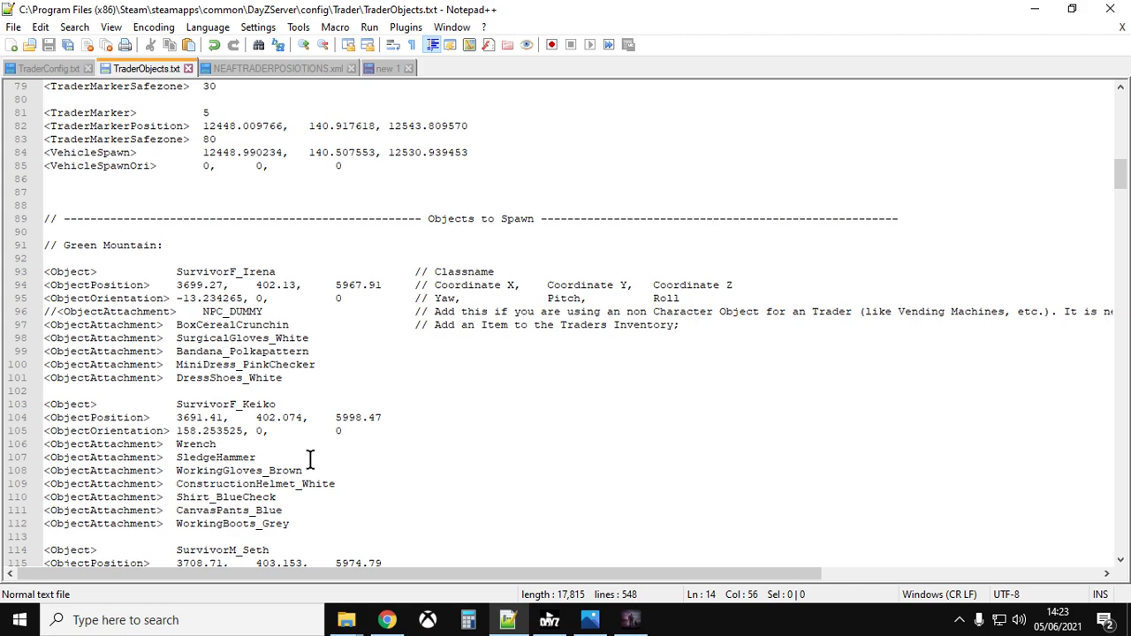
pyautogui.click(386, 70)
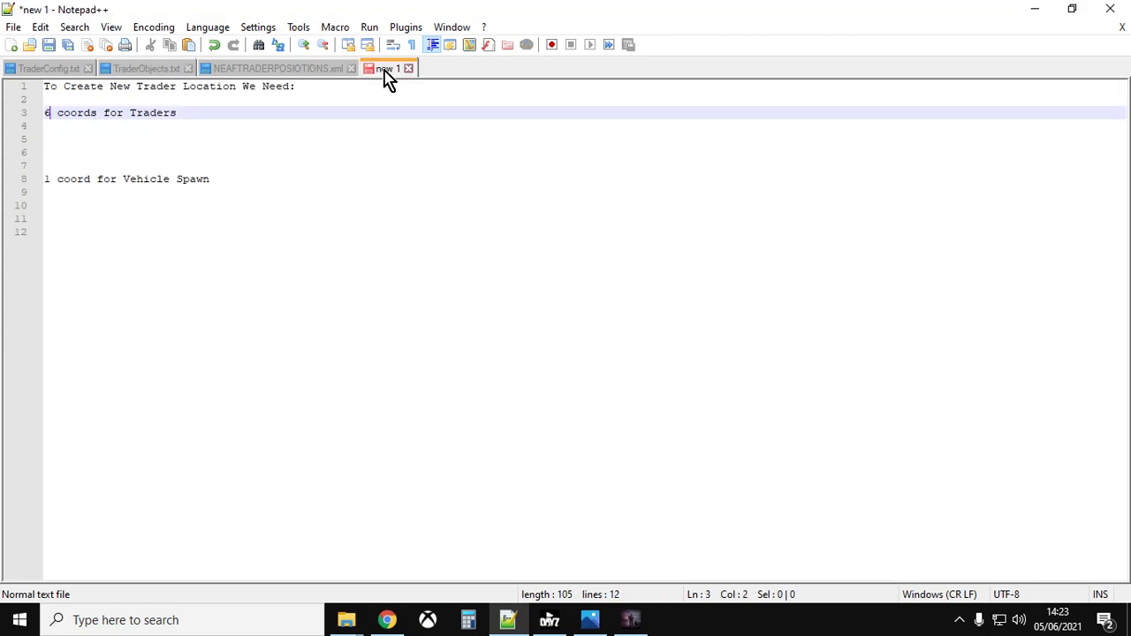
pyautogui.click(233, 132)
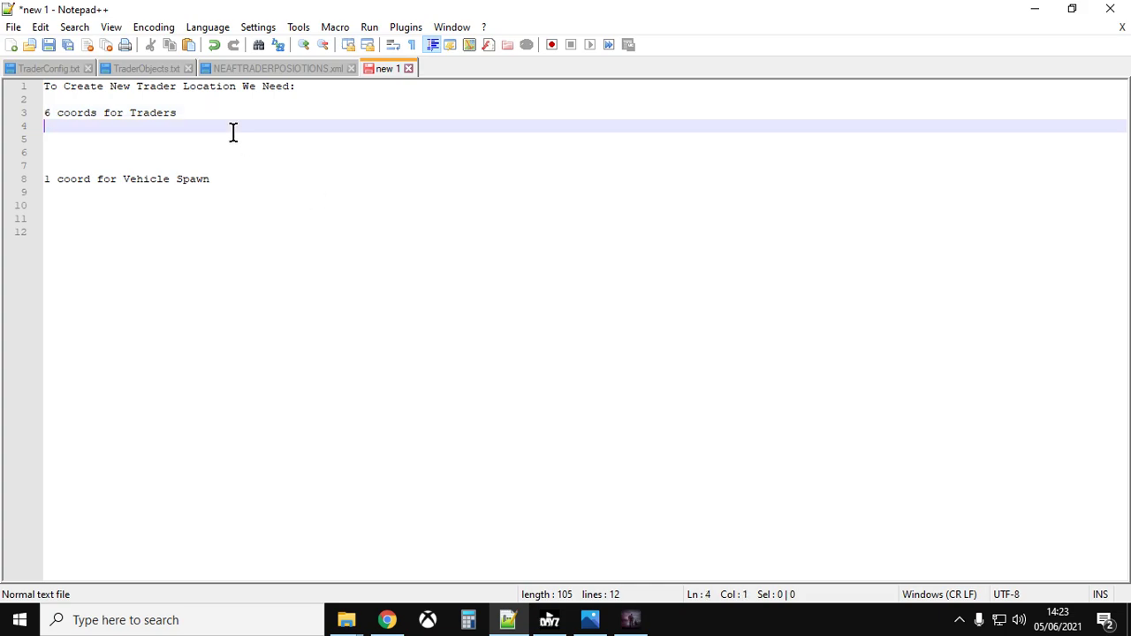
pyautogui.click(235, 198)
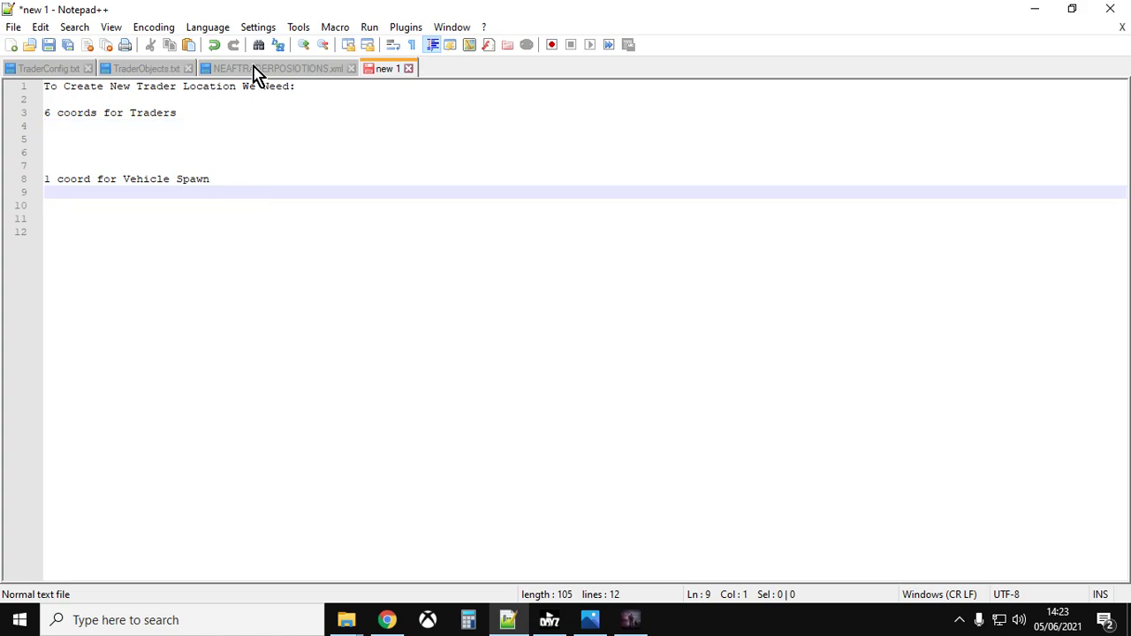
pyautogui.click(149, 71)
pyautogui.scroll(7, 310, 322)
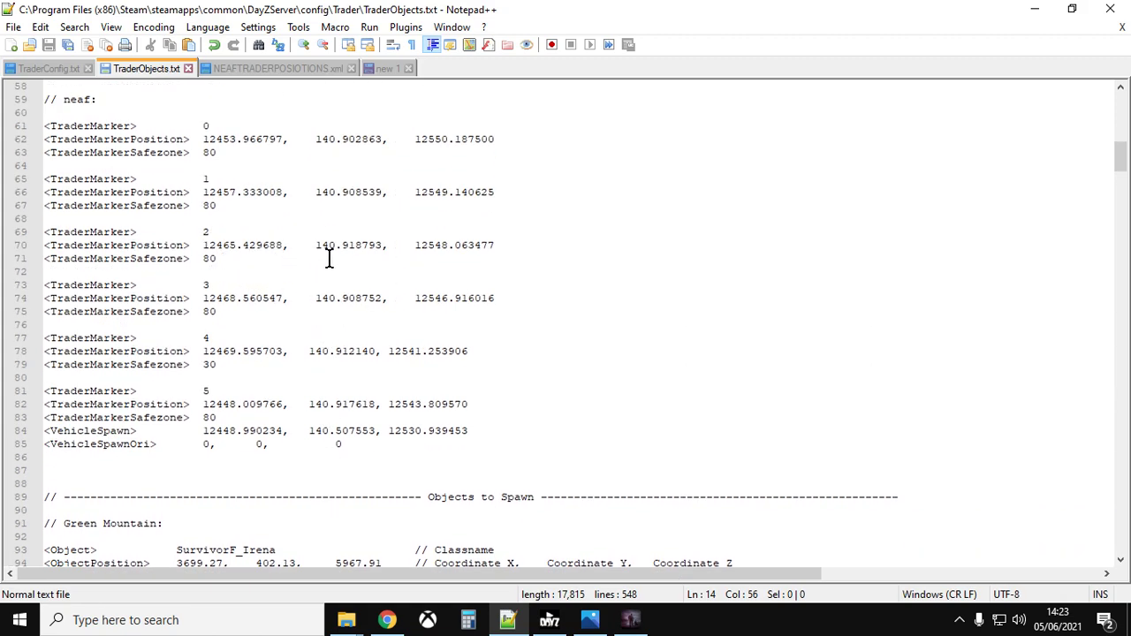
pyautogui.moveTo(302, 248); pyautogui.dragTo(210, 258)
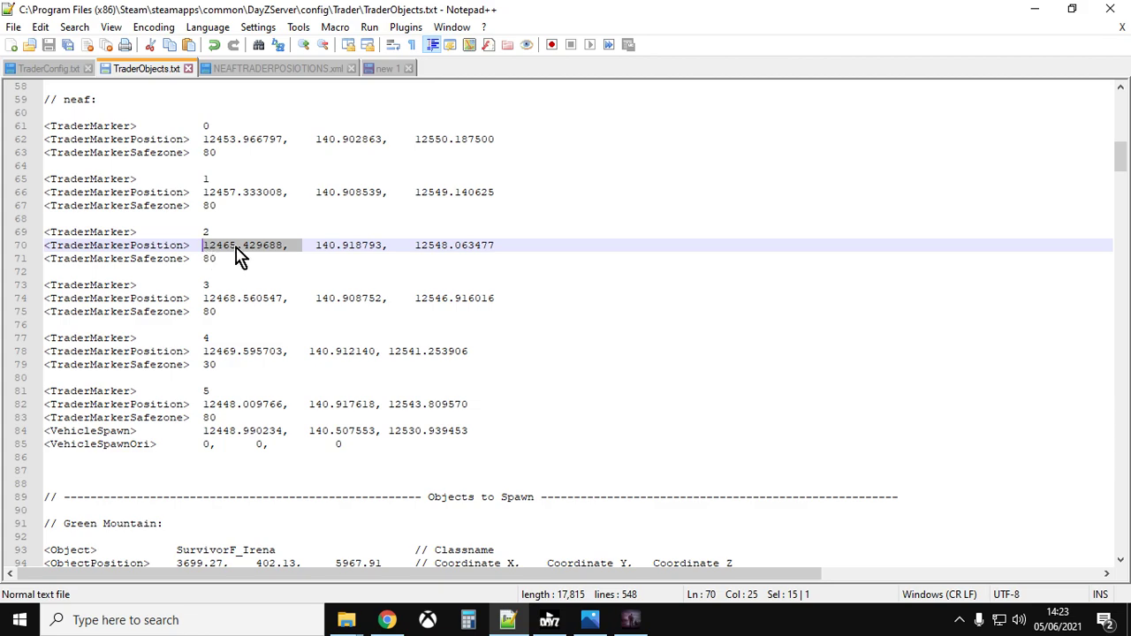
pyautogui.moveTo(316, 251); pyautogui.dragTo(511, 263)
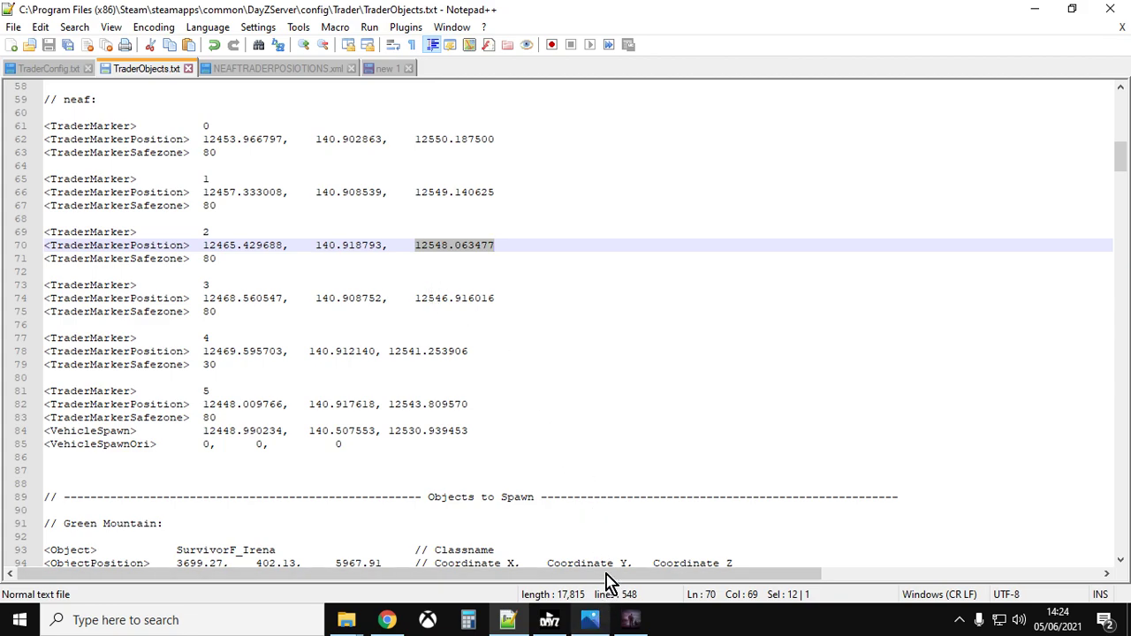
pyautogui.click(630, 620)
# - Leave the DayZ Editor and switch to the Trader mod's Workshop page in Chrome
pyautogui.press('w')
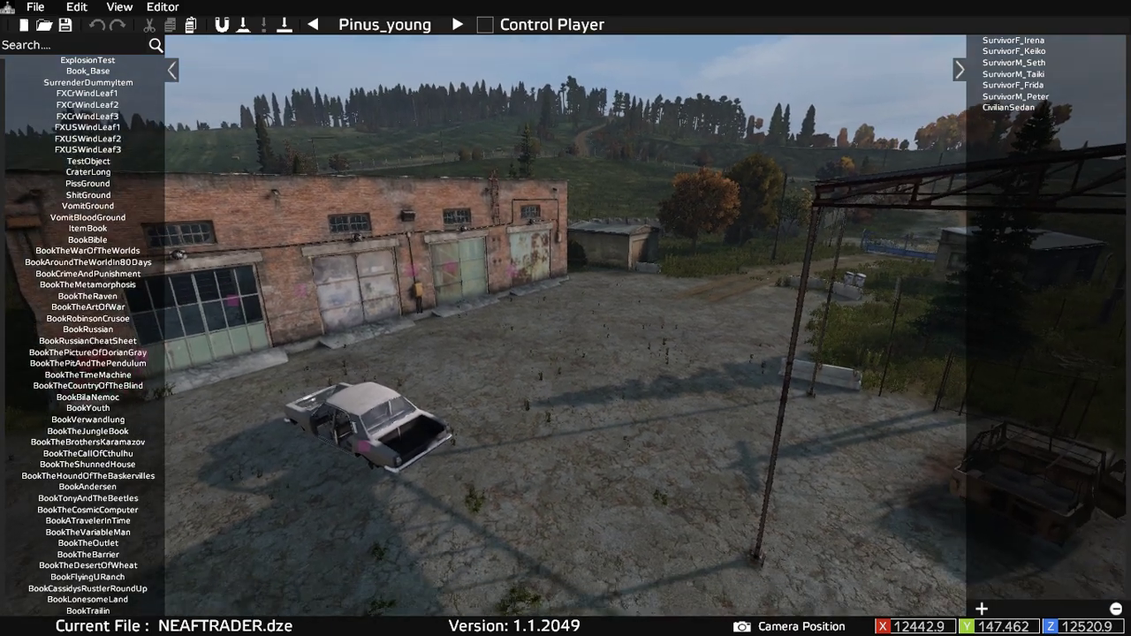
pyautogui.hotkey('alt', 'Tab')
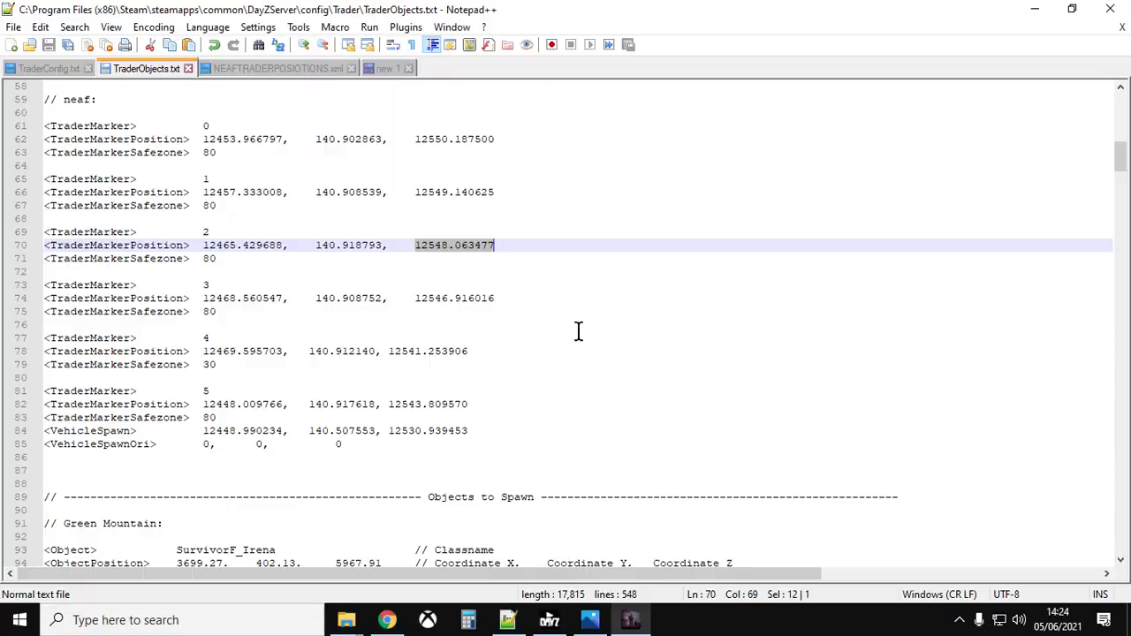
pyautogui.click(387, 619)
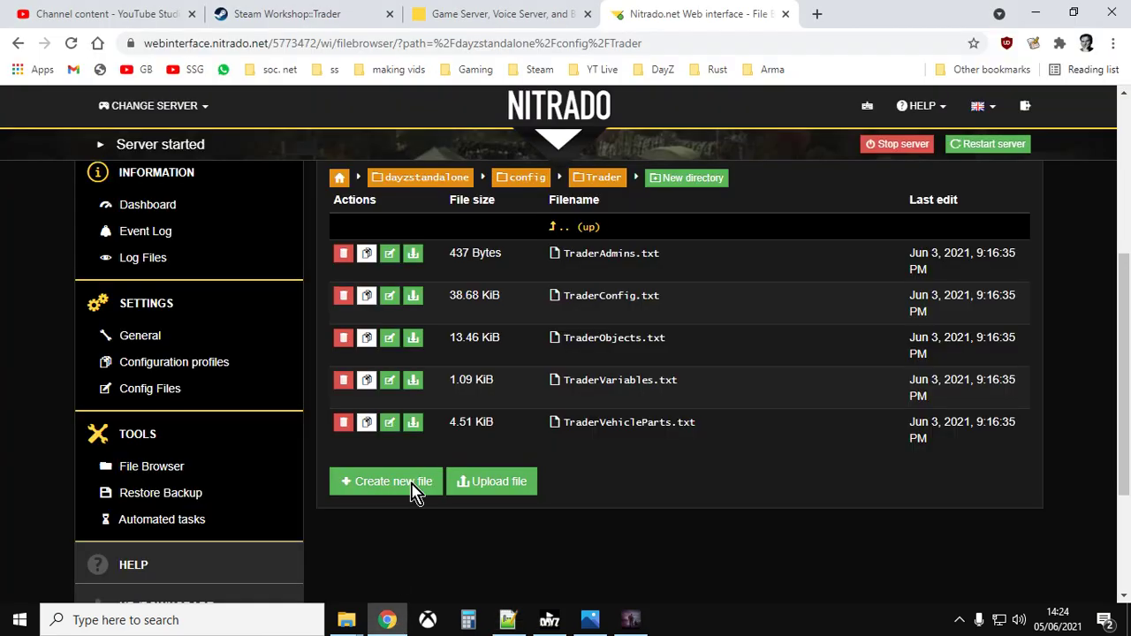
pyautogui.click(327, 13)
pyautogui.scroll(5, 366, 283)
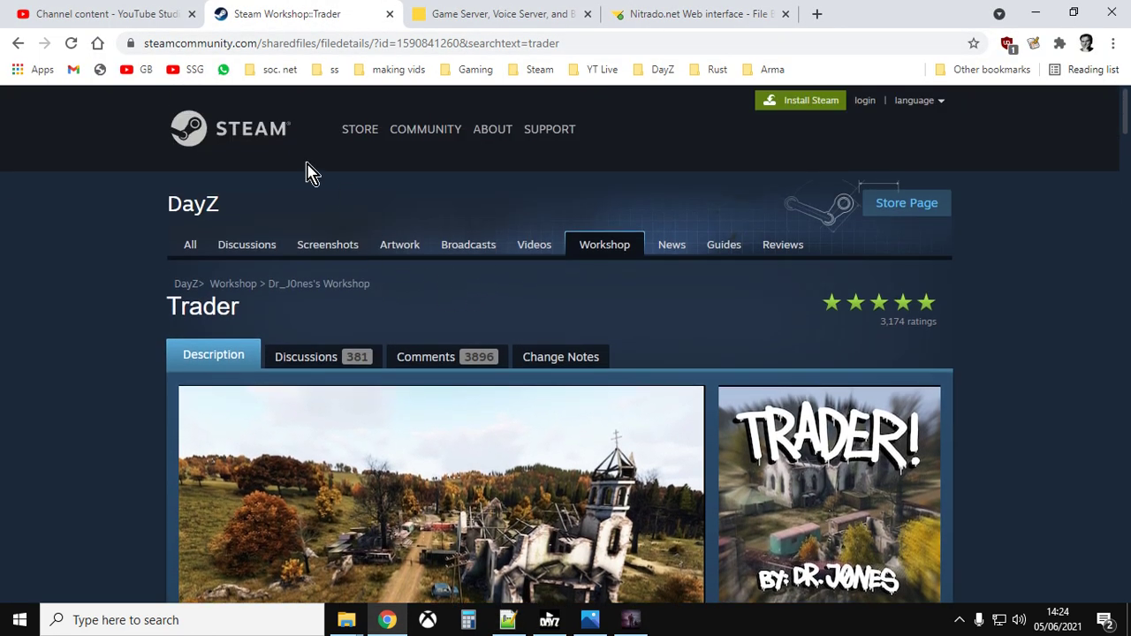
# - Search the DayZ Workshop for 'edit' and open the DayZ Editor mod page
pyautogui.click(365, 301)
pyautogui.click(775, 414)
pyautogui.write('editor')
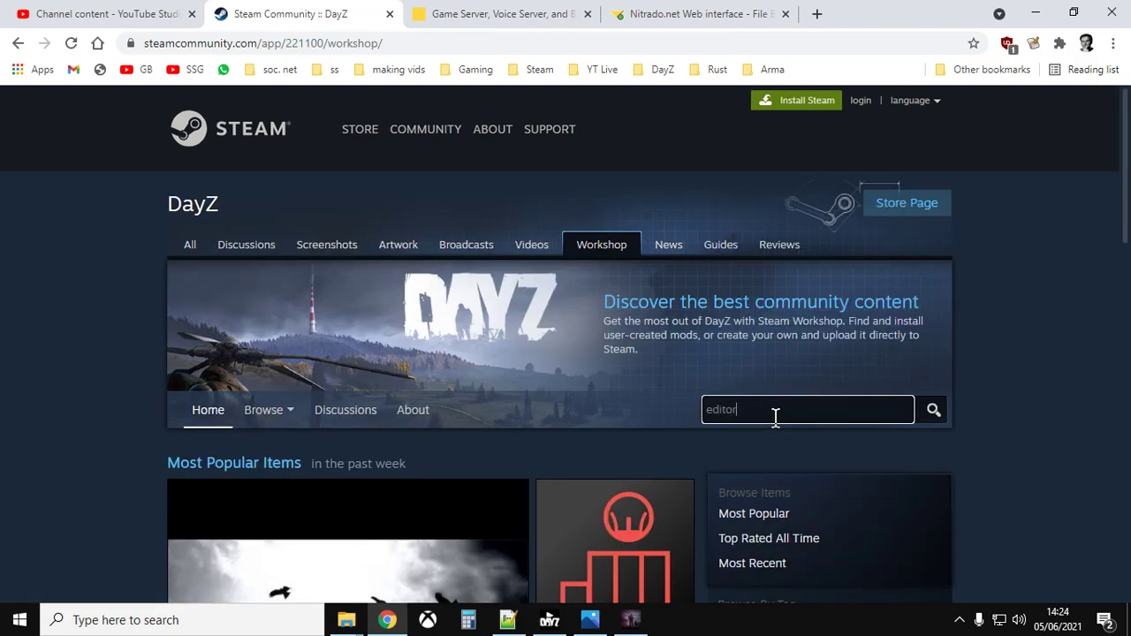
pyautogui.press('Return')
pyautogui.scroll(-2, 775, 415)
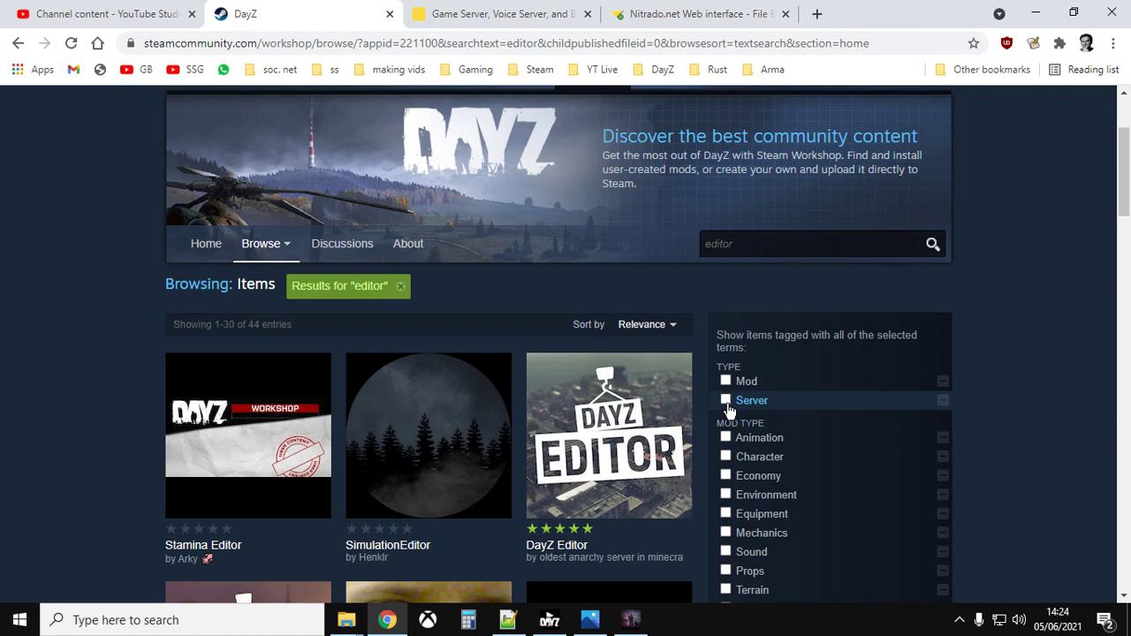
pyautogui.click(612, 437)
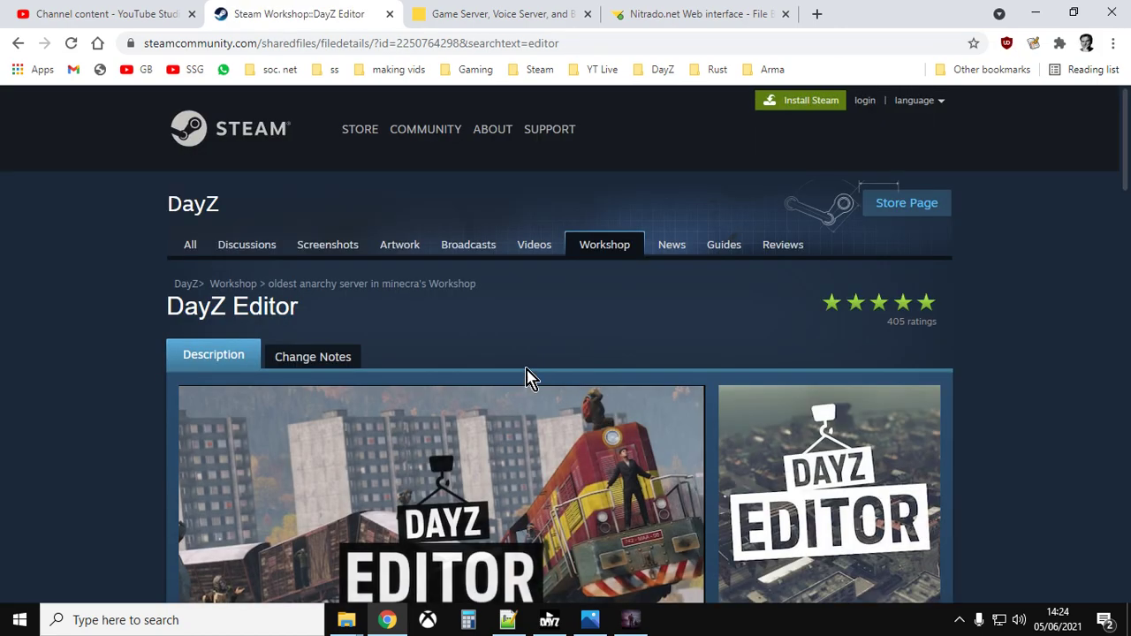
pyautogui.scroll(-2, 40, 429)
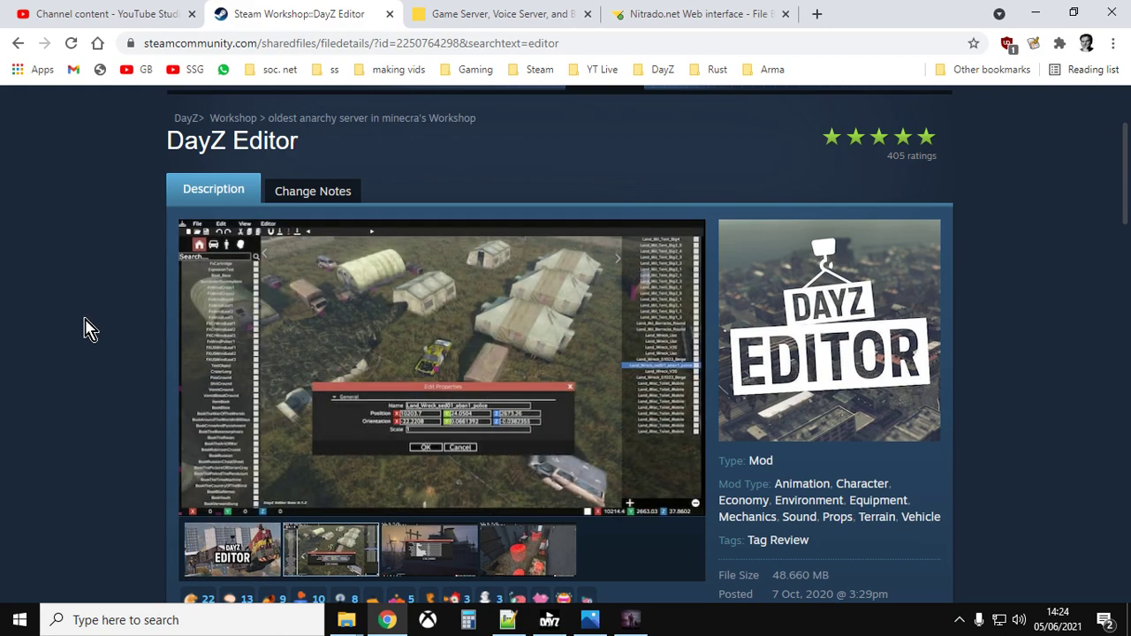
pyautogui.click(639, 622)
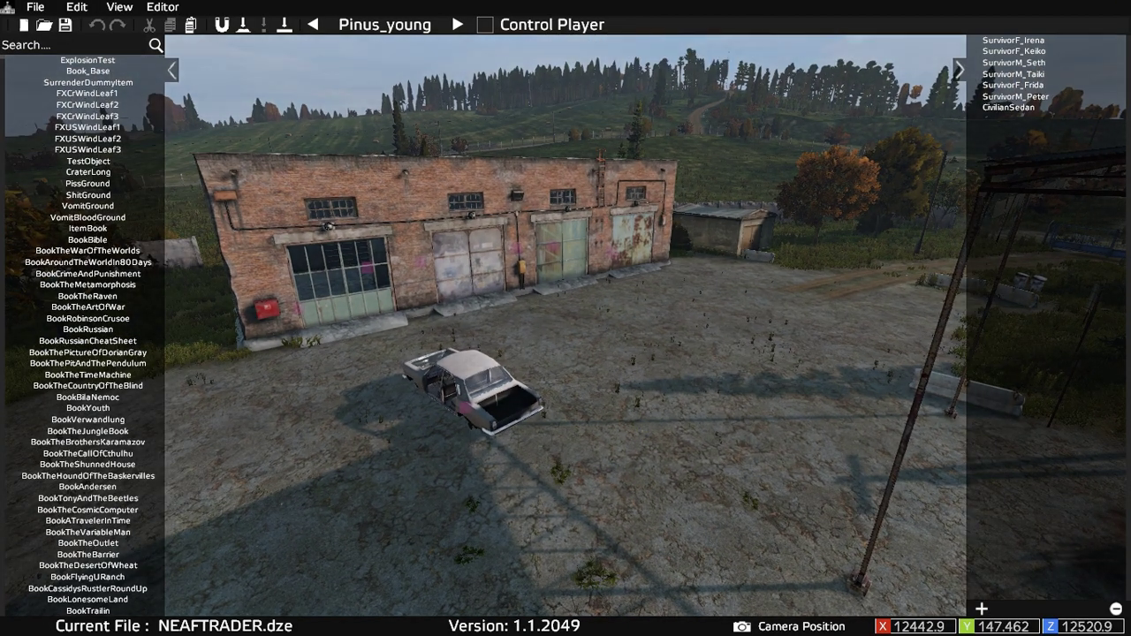
pyautogui.moveTo(565, 318); pyautogui.dragTo(424, 322, button='right')
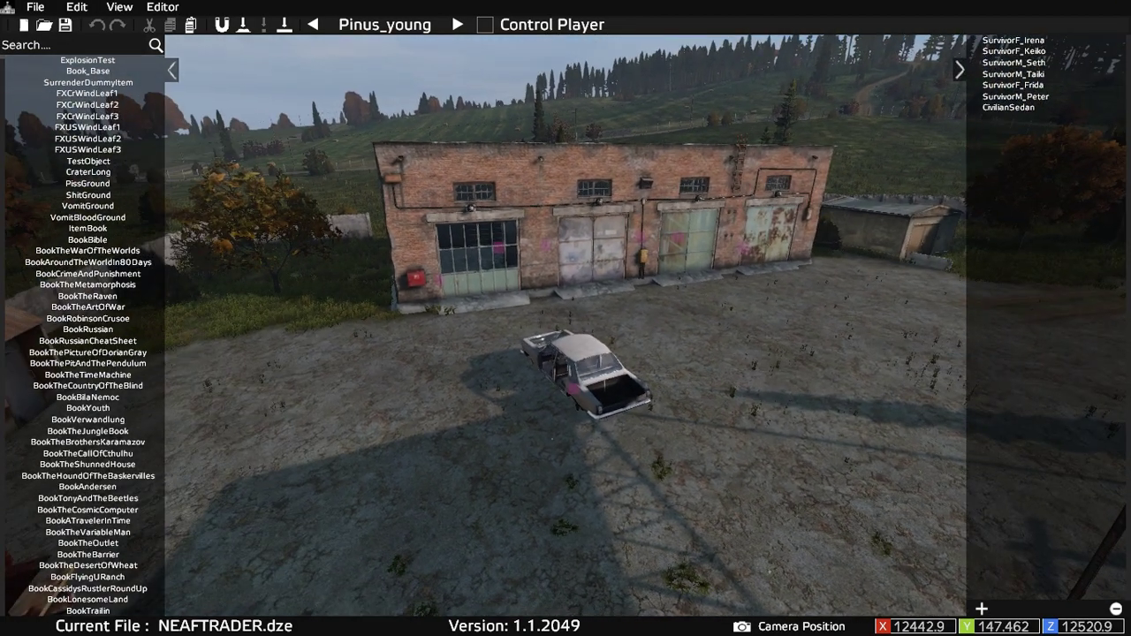
pyautogui.press('w')
pyautogui.moveTo(565, 318); pyautogui.dragTo(565, 243, button='right')
pyautogui.press('w')
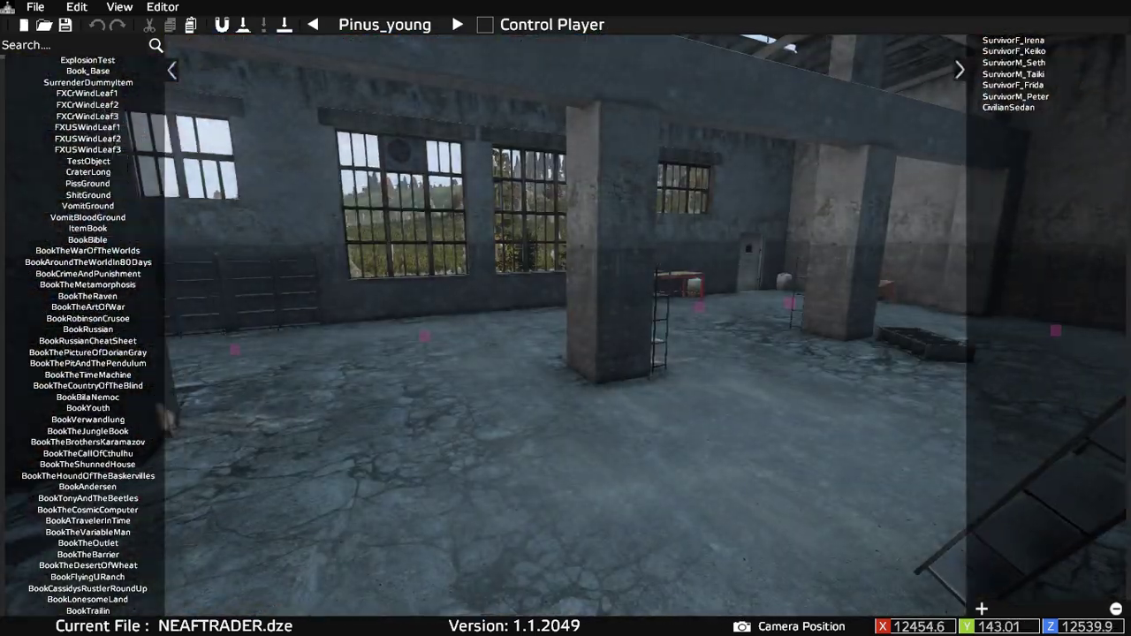
pyautogui.moveTo(565, 318); pyautogui.dragTo(300, 312, button='right')
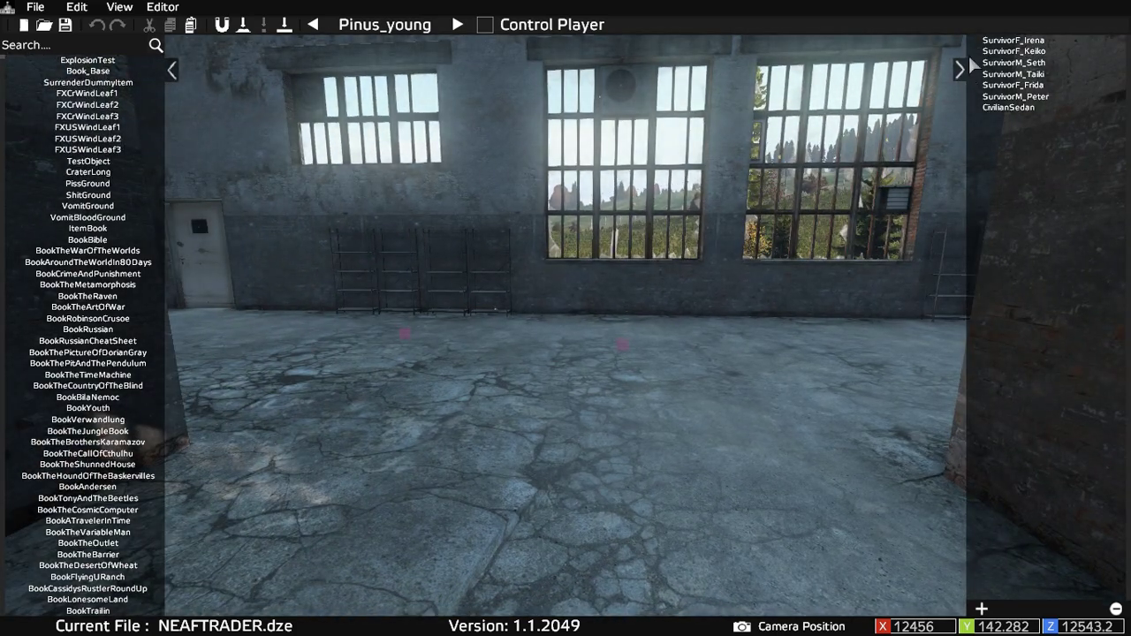
pyautogui.doubleClick(1013, 41)
pyautogui.click(565, 520)
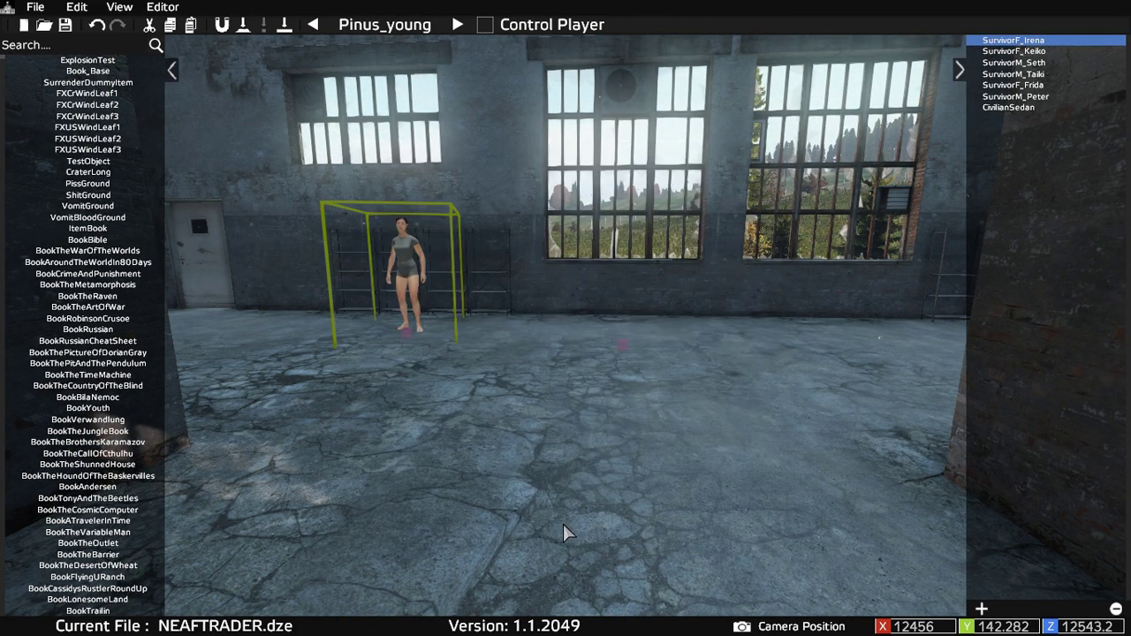
pyautogui.doubleClick(1013, 52)
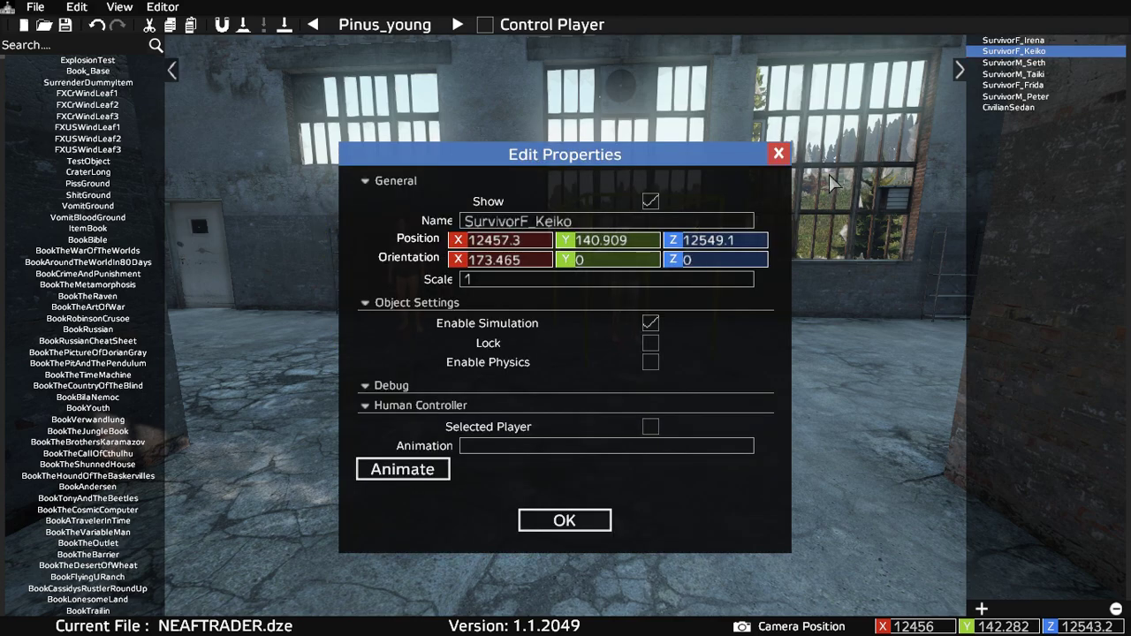
pyautogui.click(574, 521)
pyautogui.doubleClick(1013, 63)
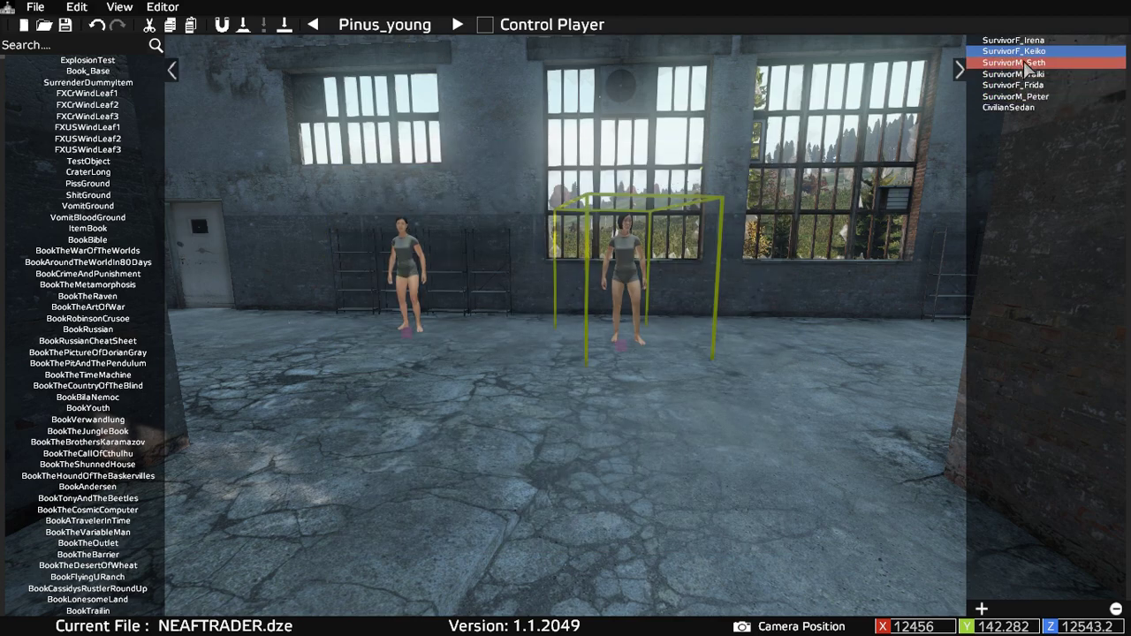
pyautogui.click(591, 517)
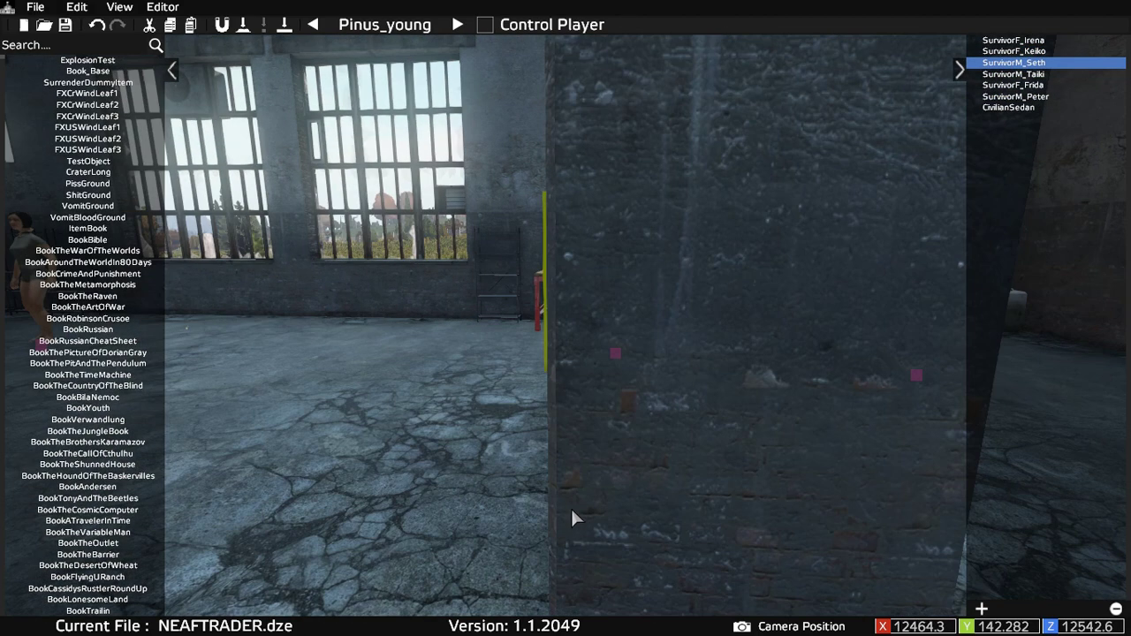
pyautogui.moveTo(409, 454); pyautogui.dragTo(327, 457, button='right')
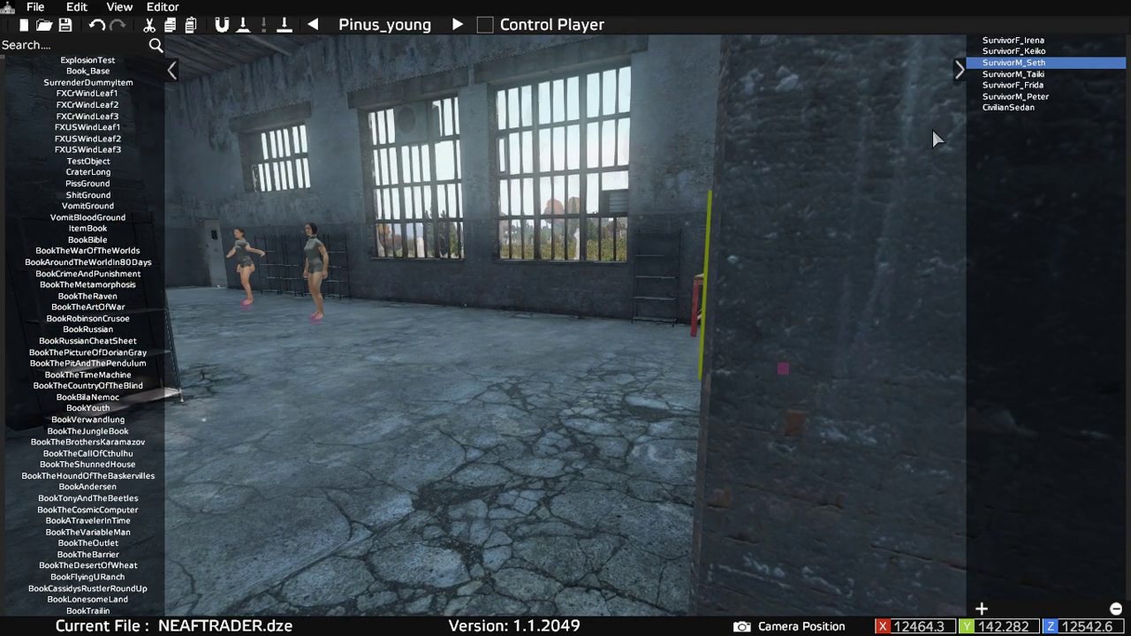
pyautogui.click(998, 75)
pyautogui.doubleClick(998, 76)
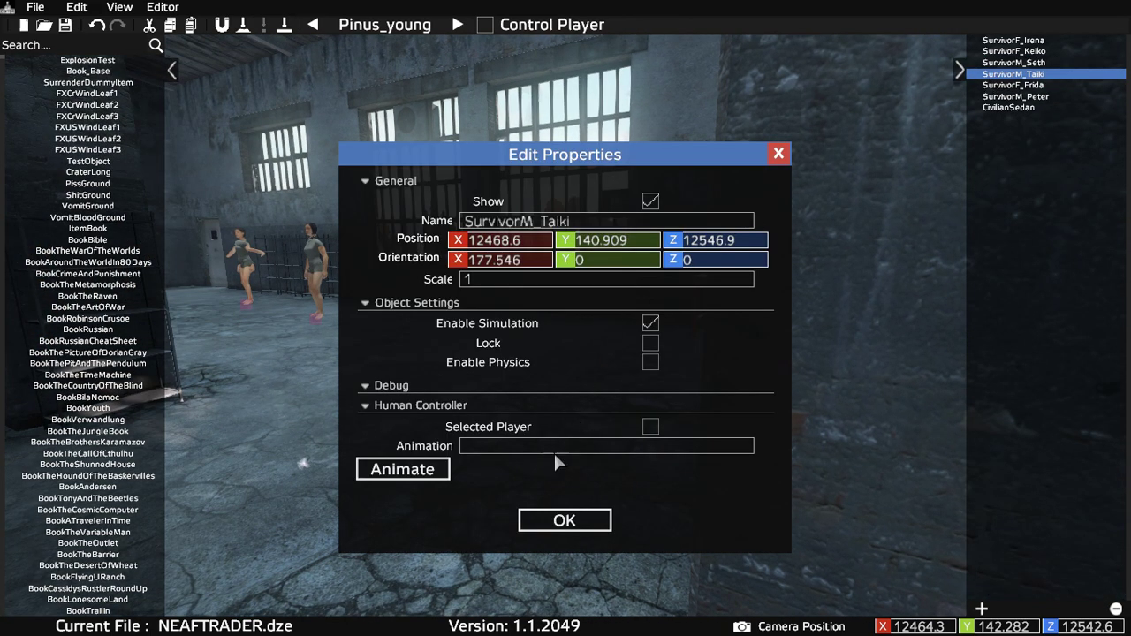
pyautogui.click(552, 522)
pyautogui.doubleClick(1003, 84)
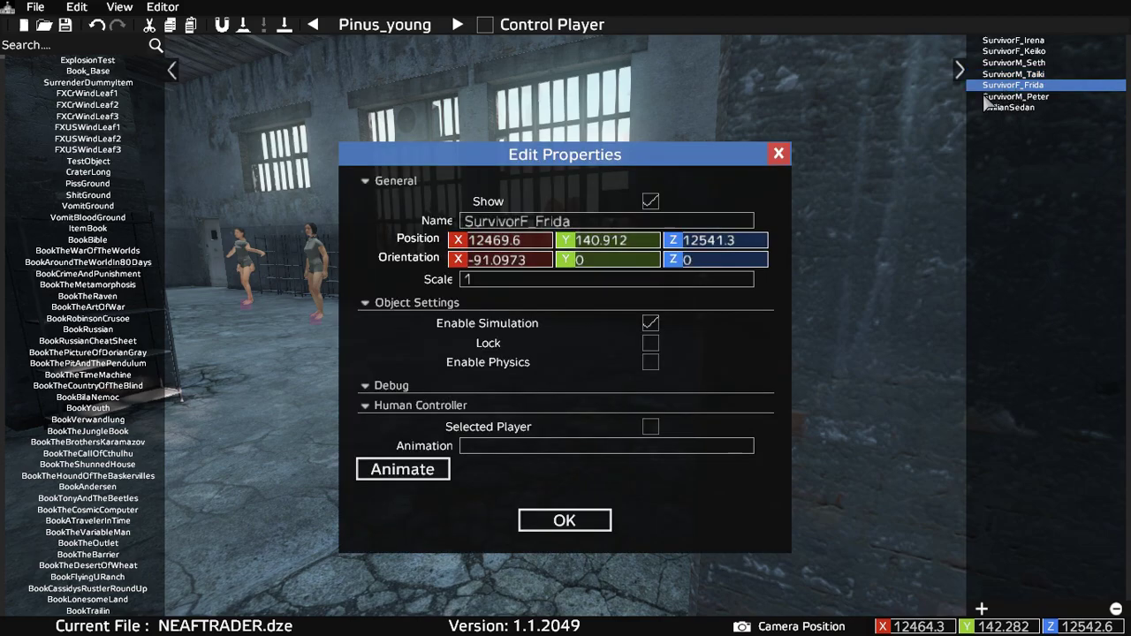
pyautogui.click(562, 518)
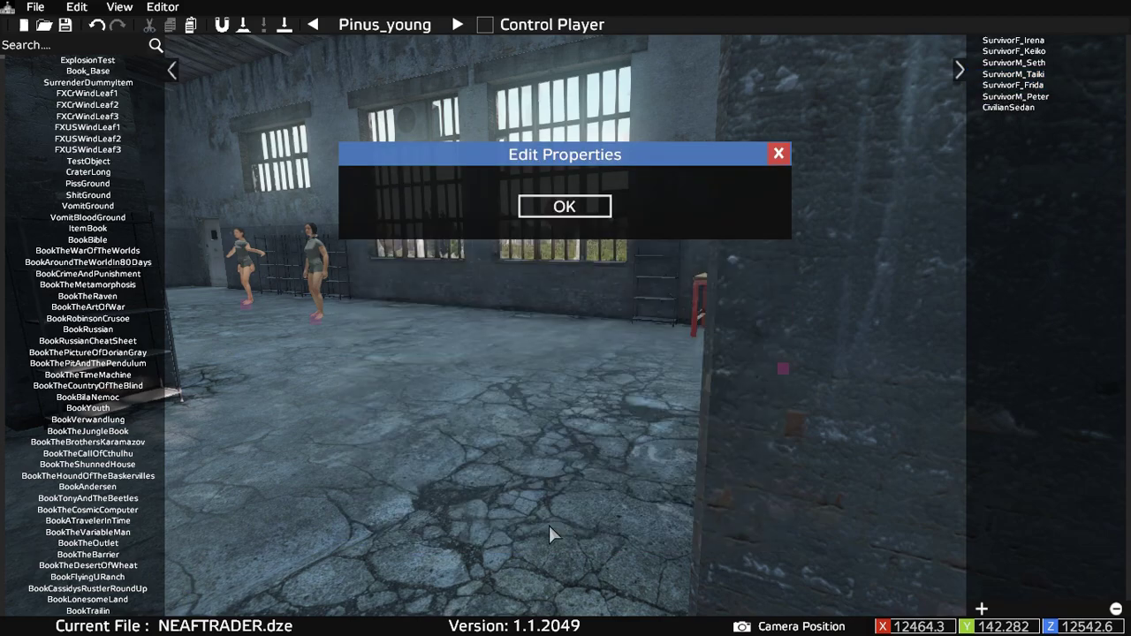
pyautogui.click(558, 212)
pyautogui.moveTo(566, 221); pyautogui.dragTo(647, 287, button='right')
pyautogui.click(1013, 96)
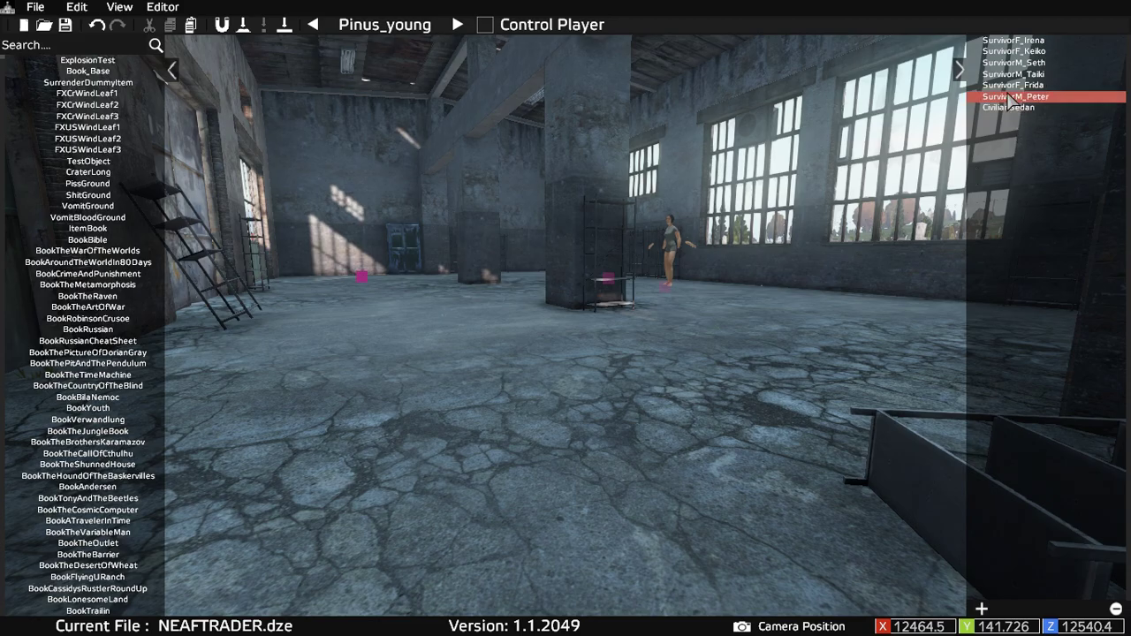
pyautogui.doubleClick(1012, 97)
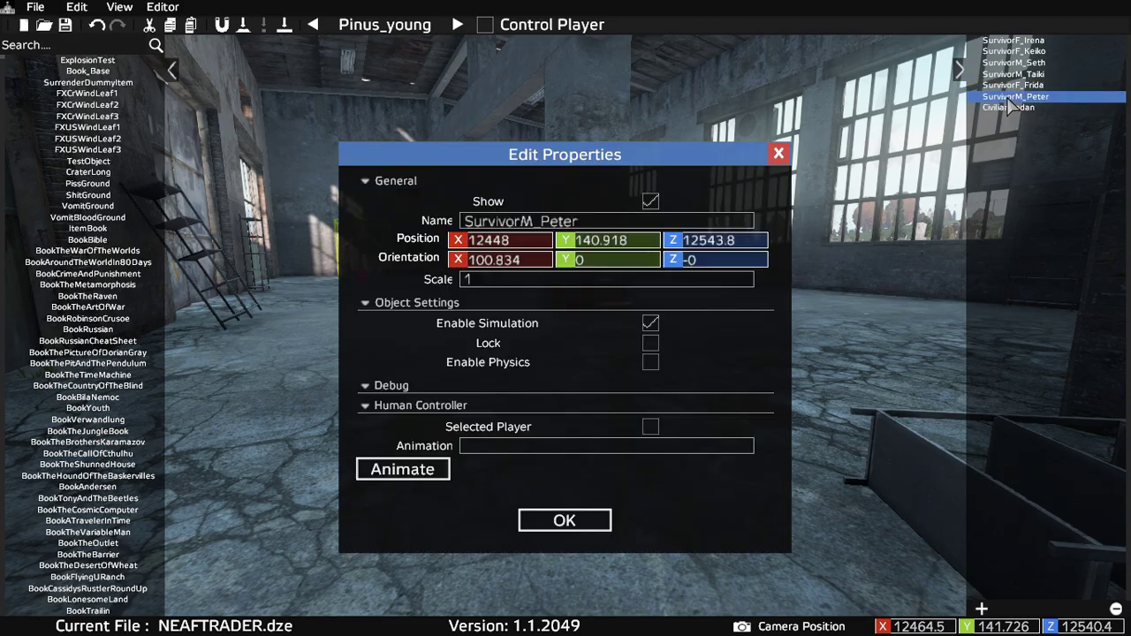
pyautogui.click(559, 517)
pyautogui.press('s')
pyautogui.press('w')
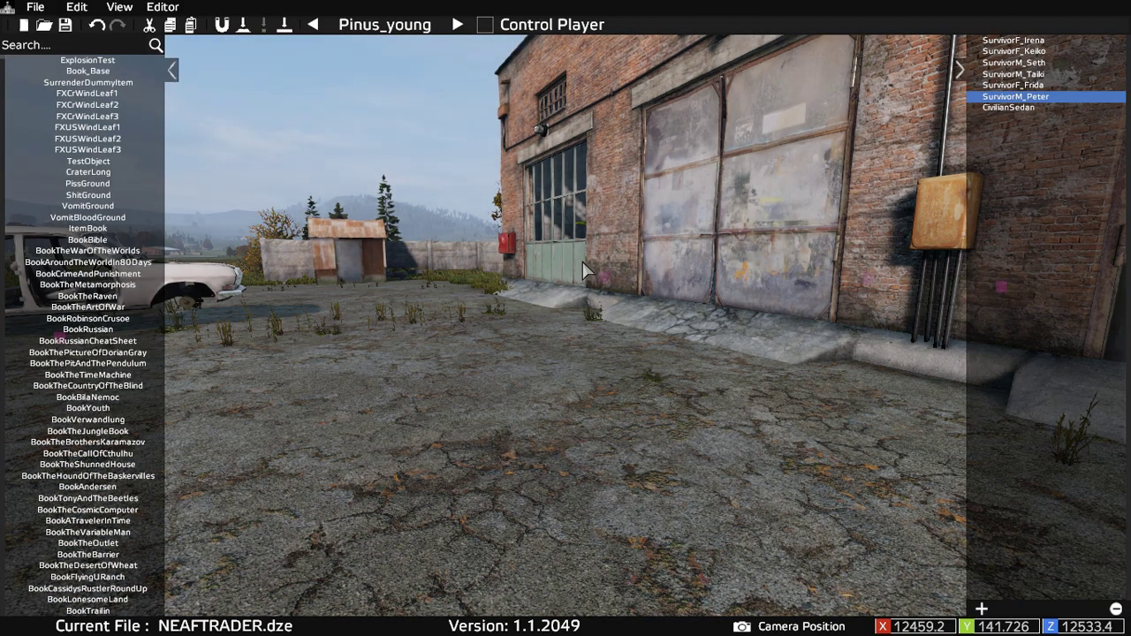
pyautogui.press('w')
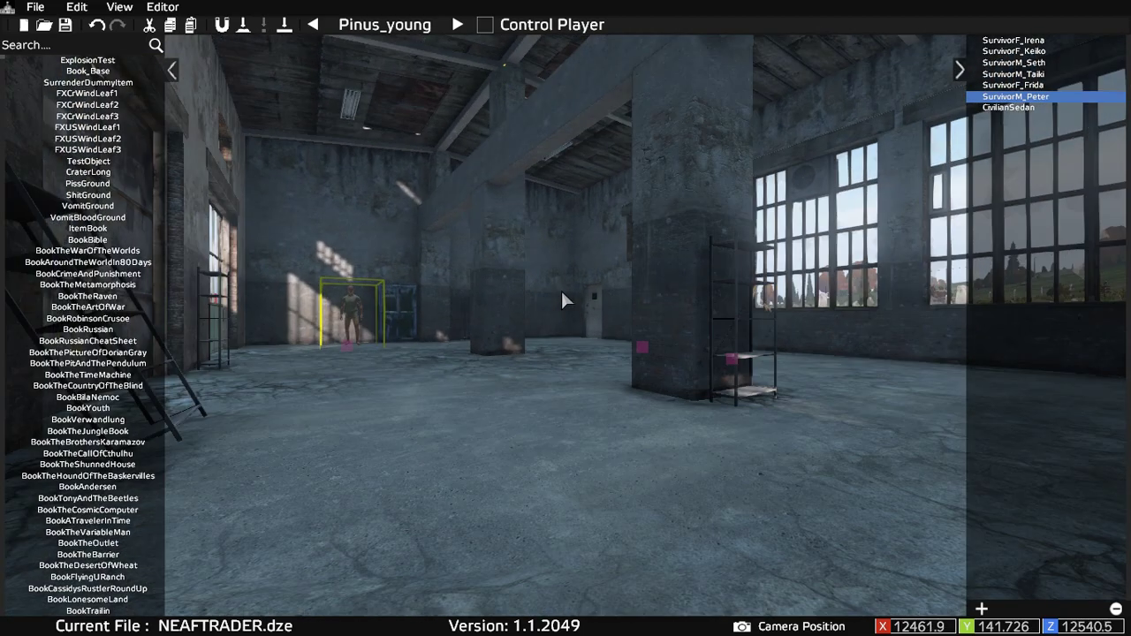
pyautogui.moveTo(563, 309); pyautogui.dragTo(549, 461, button='right')
pyautogui.press('s')
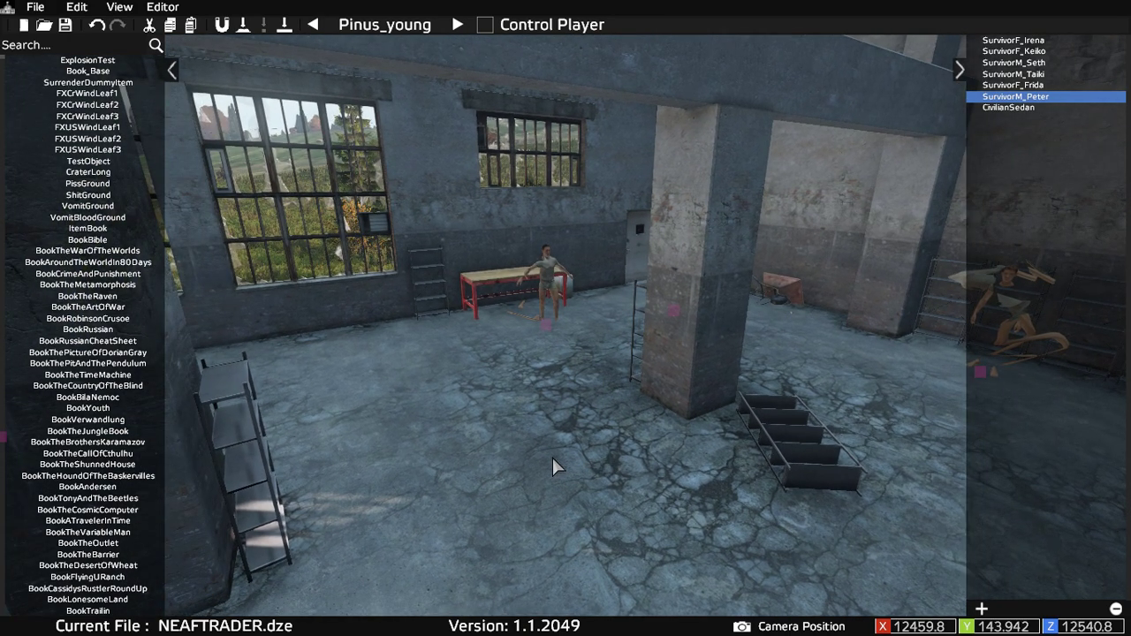
pyautogui.doubleClick(1012, 40)
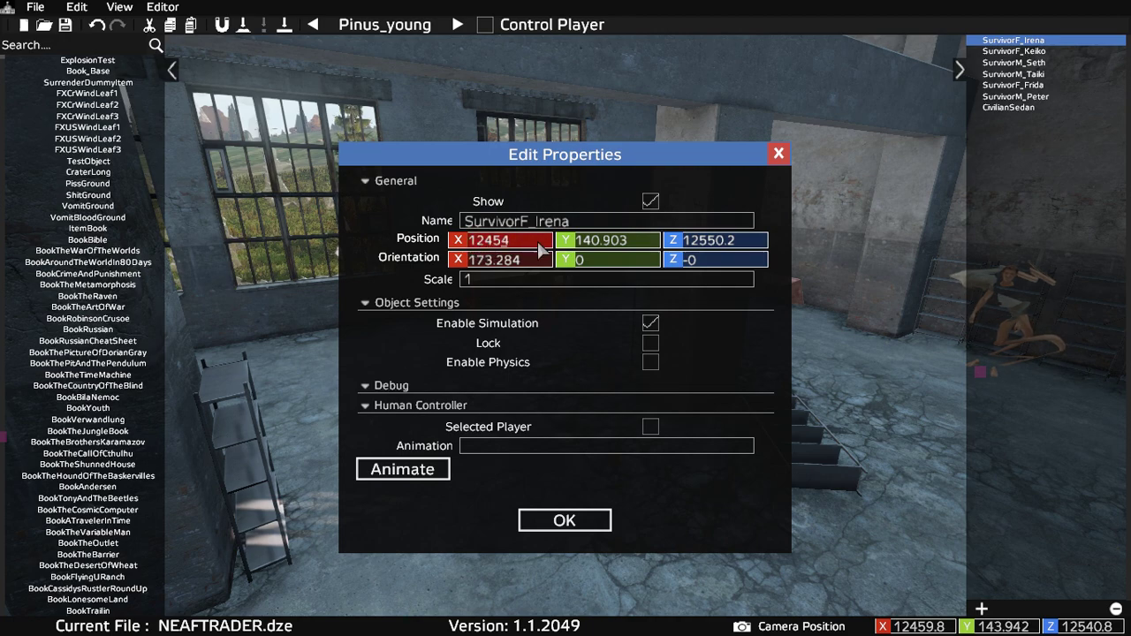
pyautogui.click(778, 155)
pyautogui.moveTo(580, 427); pyautogui.dragTo(477, 423, button='right')
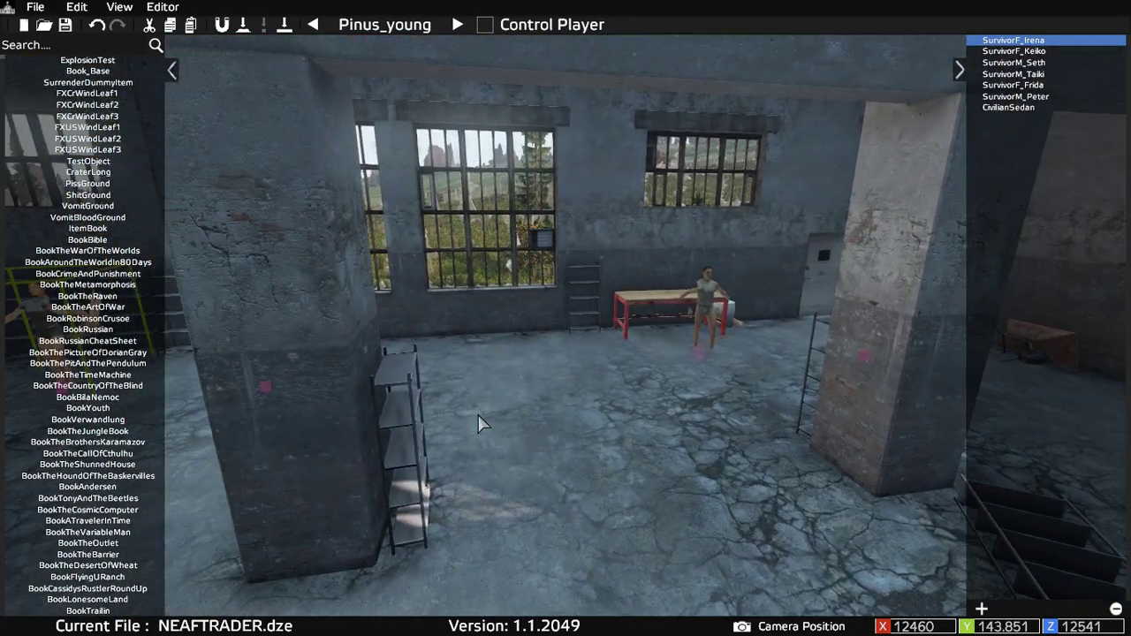
pyautogui.click(82, 48)
# - Search the object browser for 'survio' and drop a SurvivorF_Linda figure into the warehouse
pyautogui.write('sur')
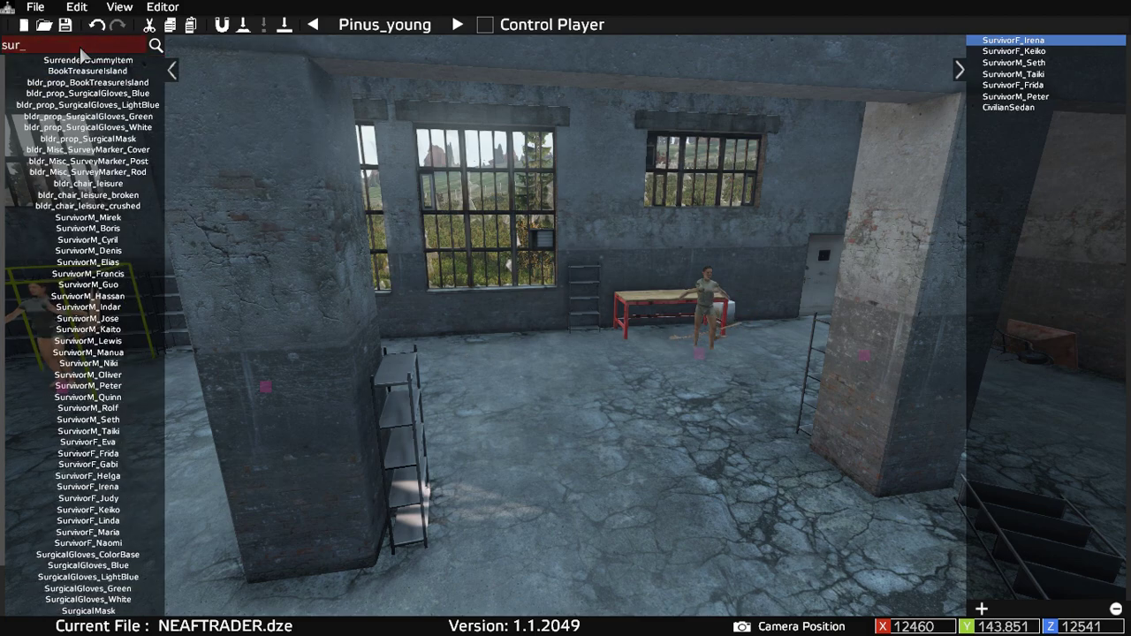
pyautogui.write('vior')
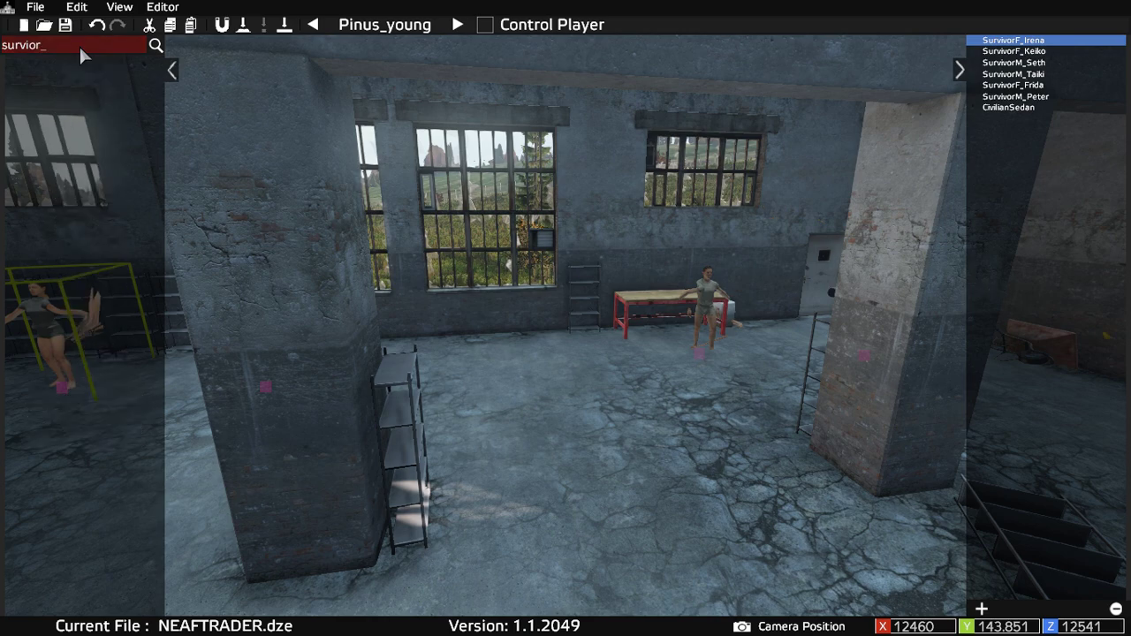
pyautogui.press('BackSpace')
pyautogui.press('BackSpace')
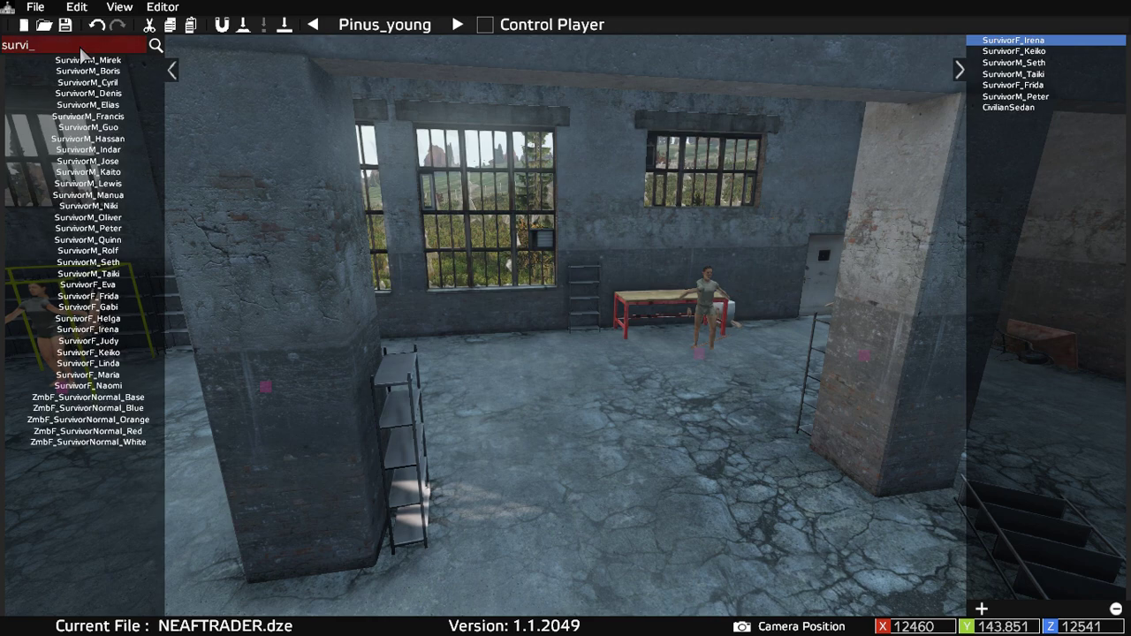
pyautogui.moveTo(88, 363); pyautogui.dragTo(552, 408)
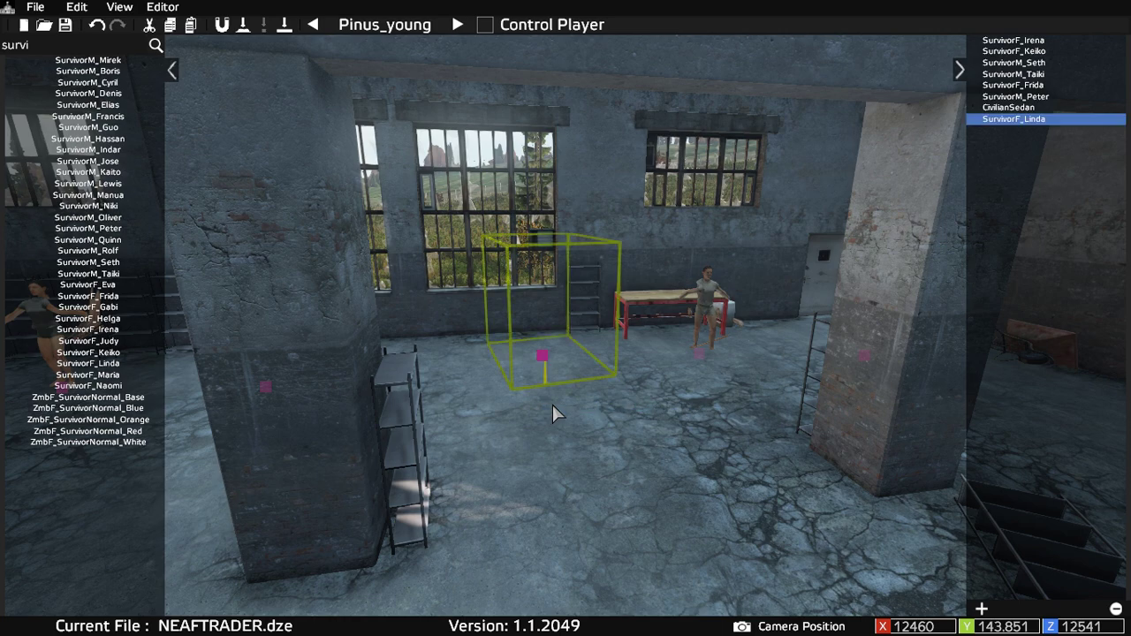
pyautogui.doubleClick(1026, 119)
pyautogui.click(538, 521)
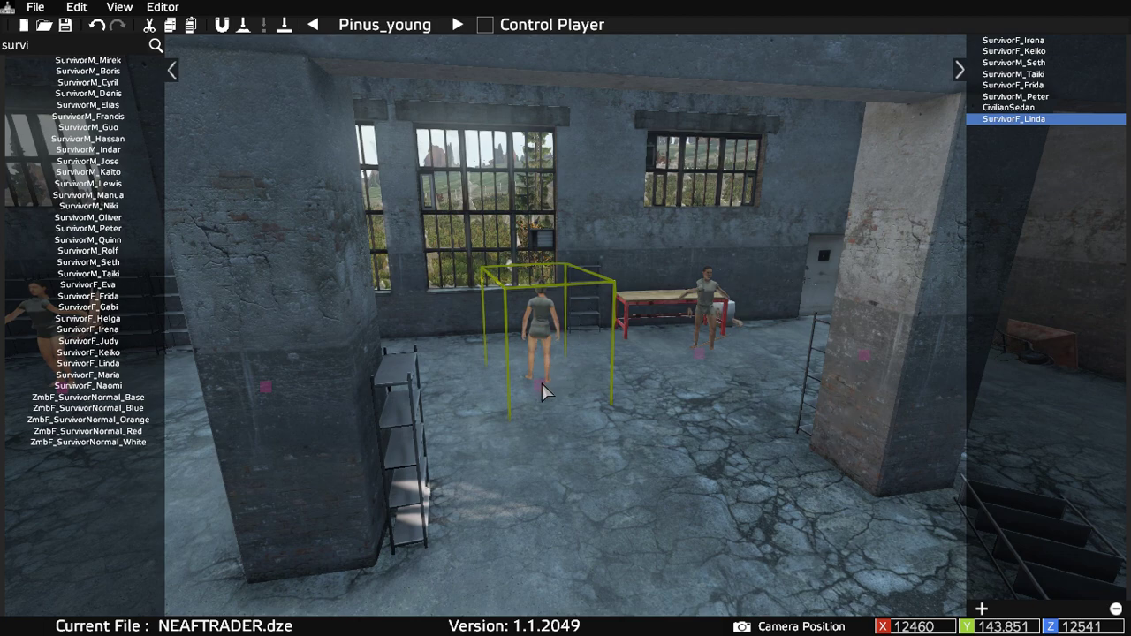
# - Move Linda across the floor beside the right pillar and fine-tune her position
pyautogui.moveTo(542, 386); pyautogui.dragTo(773, 497)
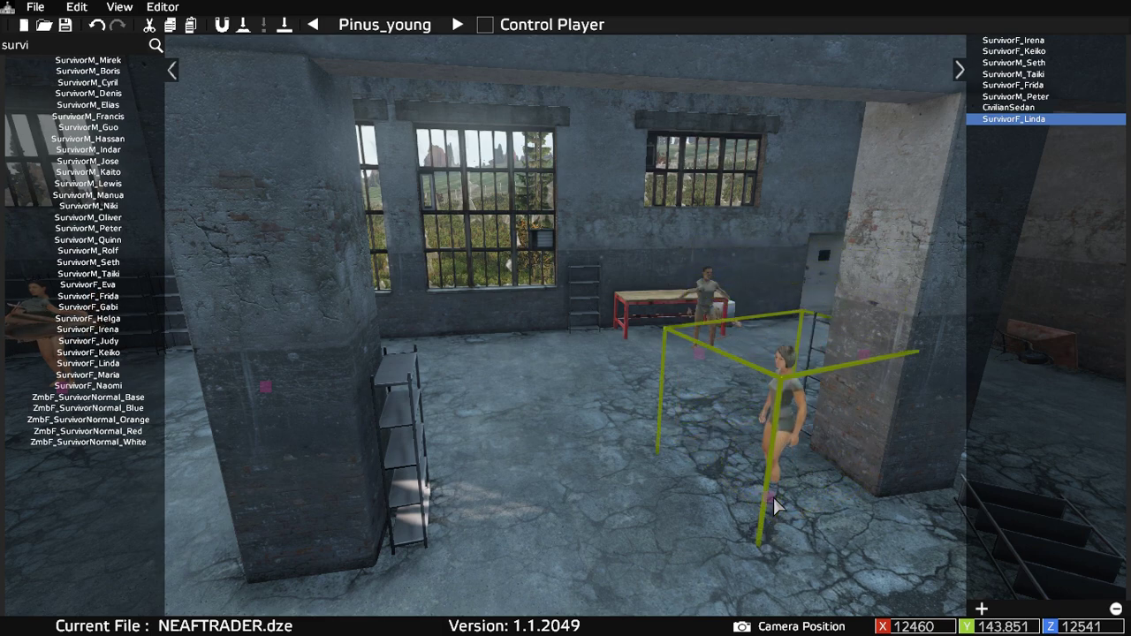
pyautogui.press('d')
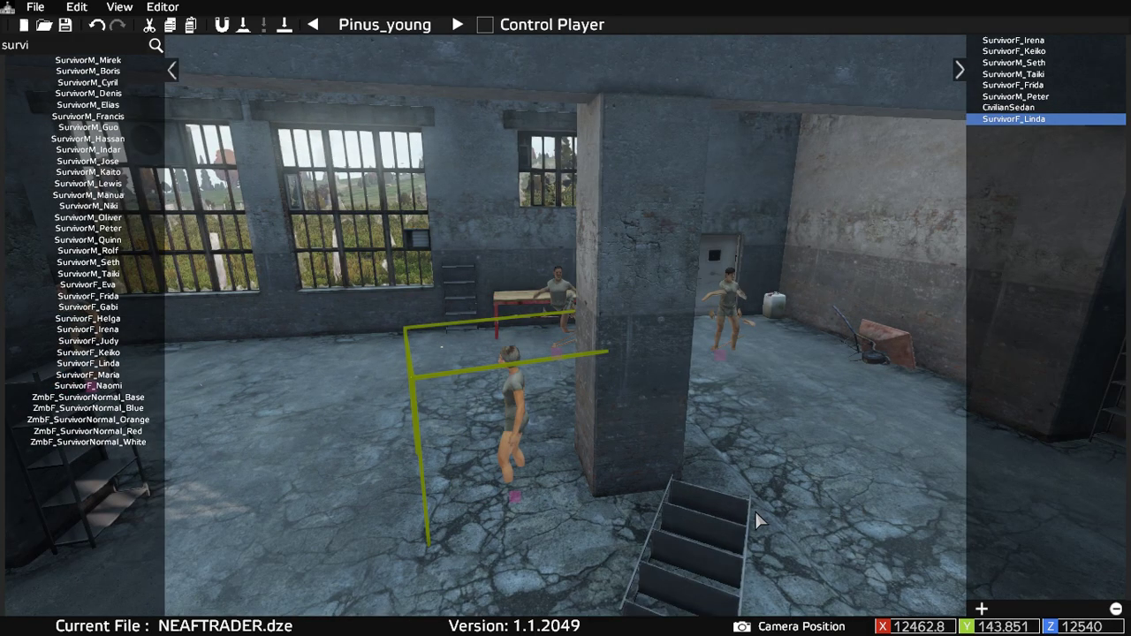
pyautogui.click(514, 500)
pyautogui.click(514, 482)
pyautogui.moveTo(514, 481); pyautogui.dragTo(527, 513)
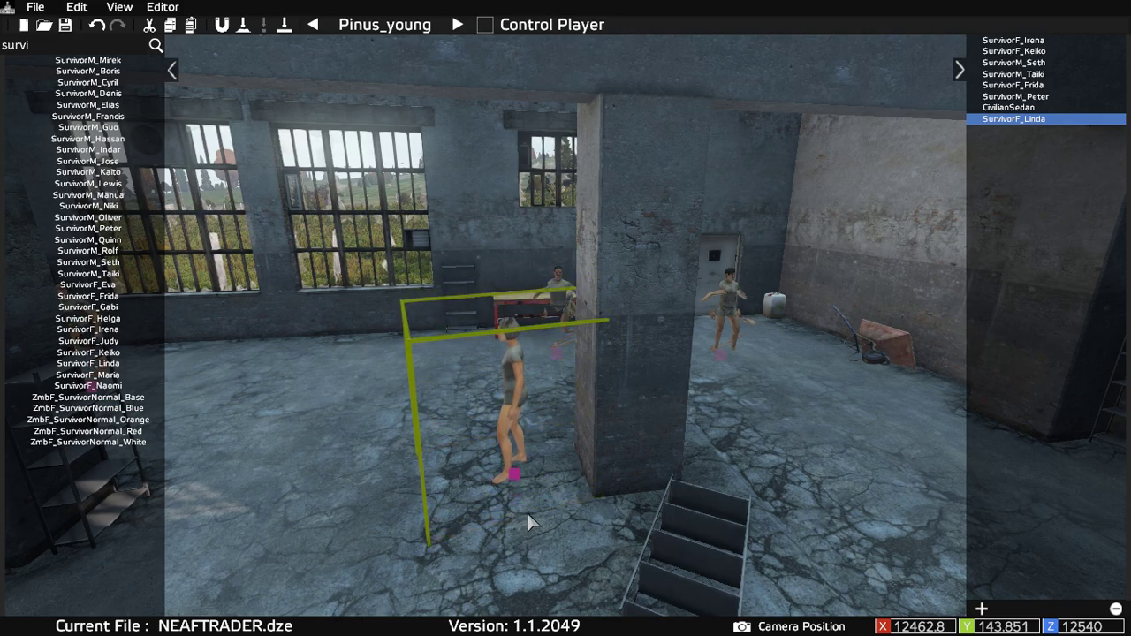
pyautogui.click(397, 499)
pyautogui.moveTo(397, 498); pyautogui.dragTo(420, 497, button='right')
pyautogui.moveTo(793, 491); pyautogui.dragTo(966, 456, button='right')
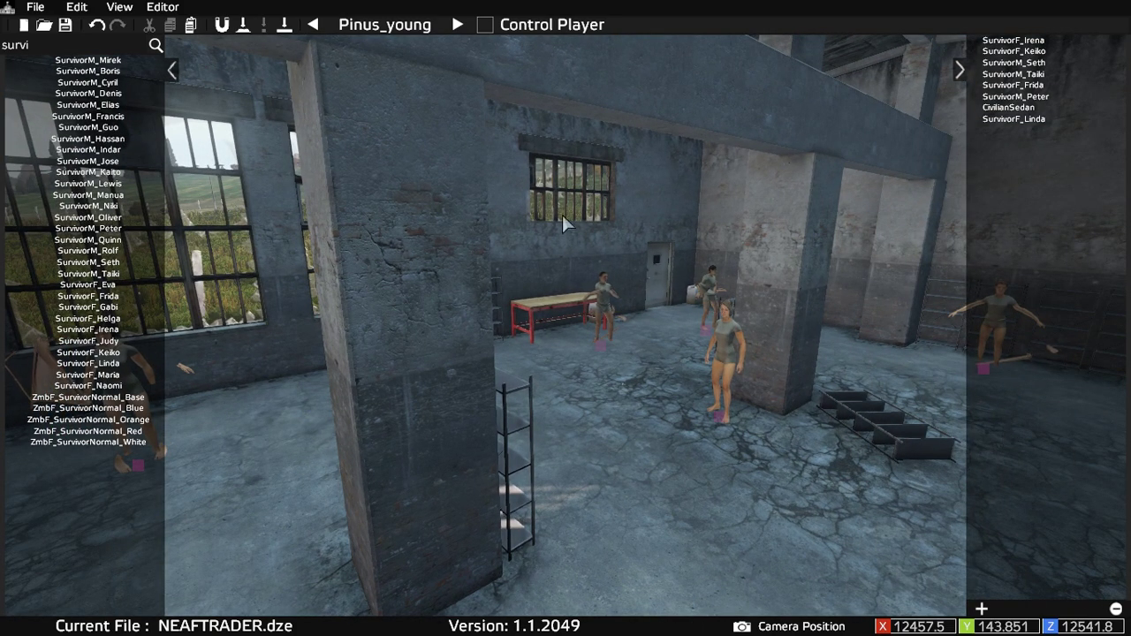
# - Save the scene and export its 8 objects to the MapGroupPos file 'neafforvideo'
pyautogui.click(39, 8)
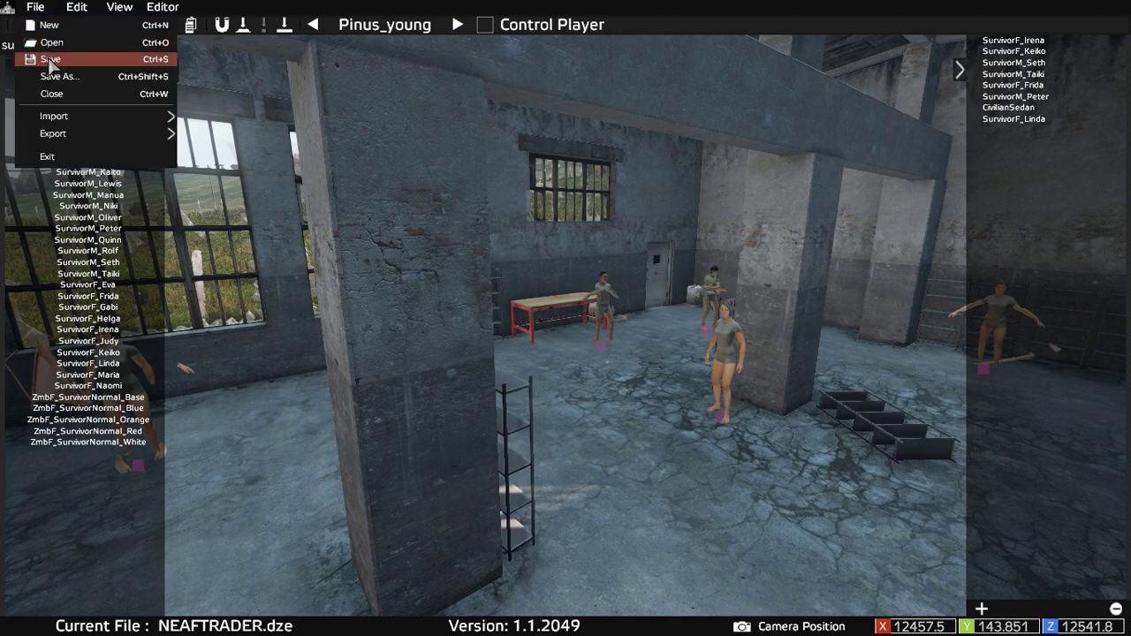
pyautogui.click(44, 55)
pyautogui.click(37, 9)
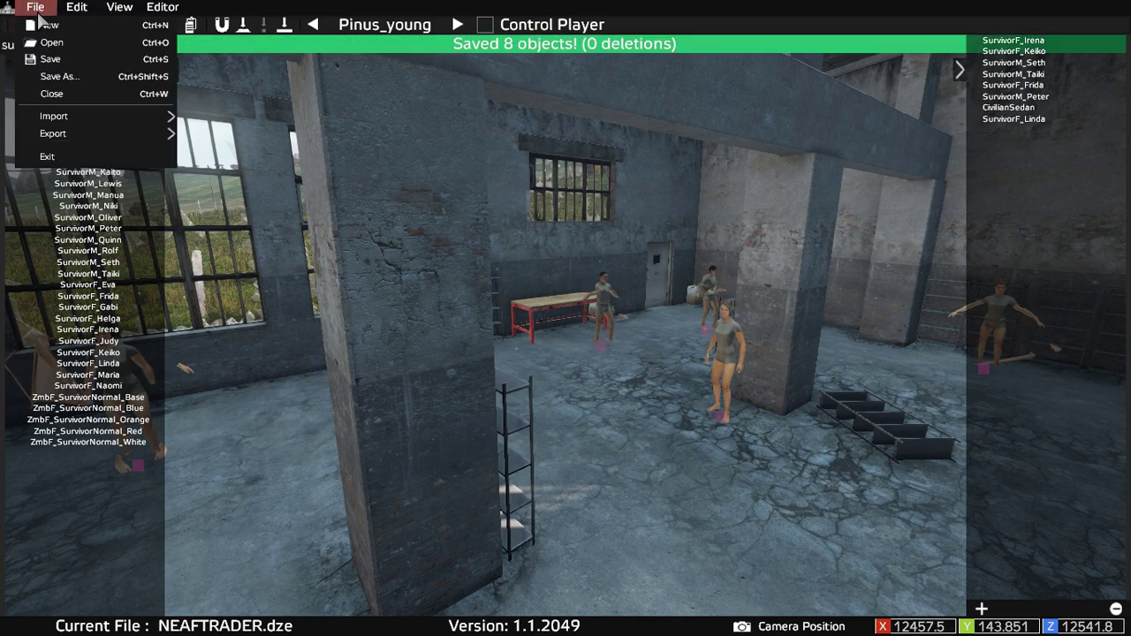
pyautogui.moveTo(103, 135)
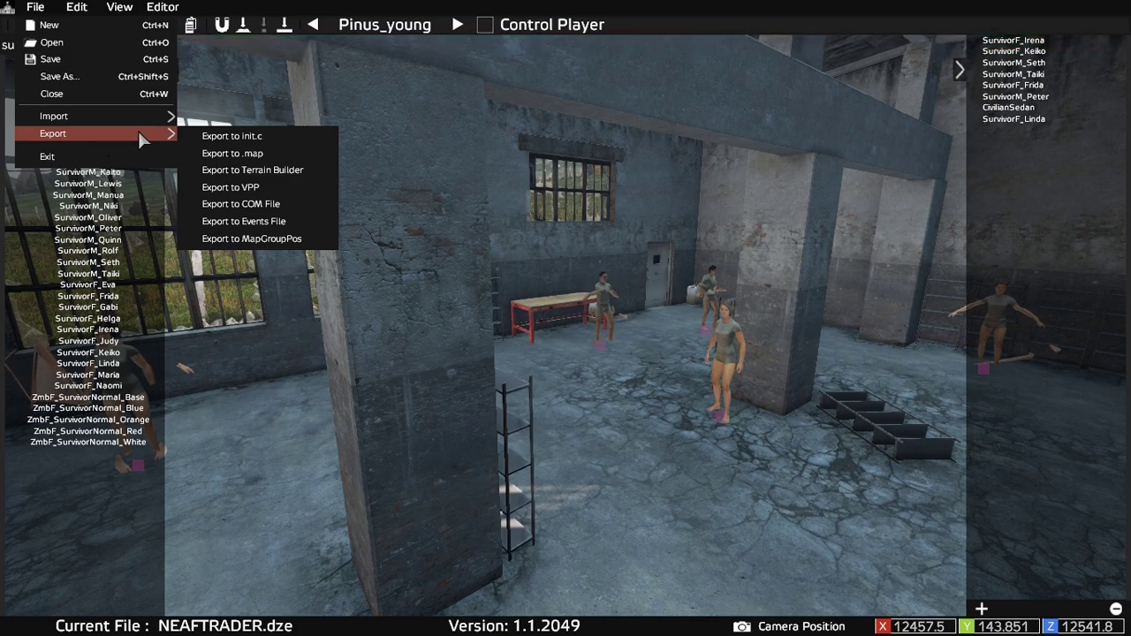
pyautogui.click(235, 239)
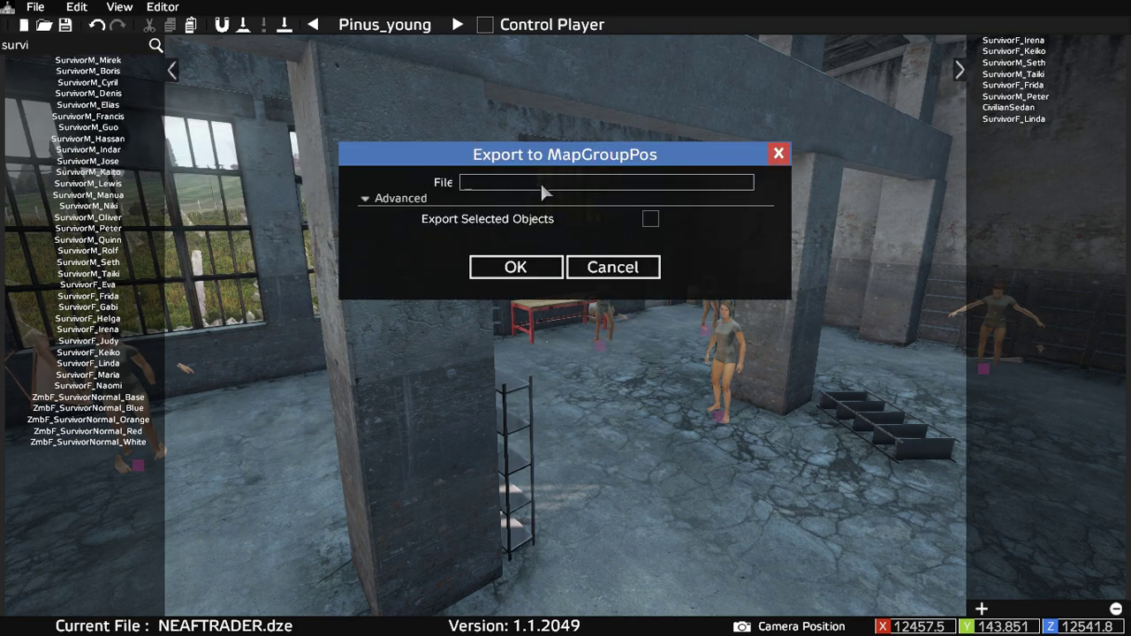
pyautogui.write('neaf')
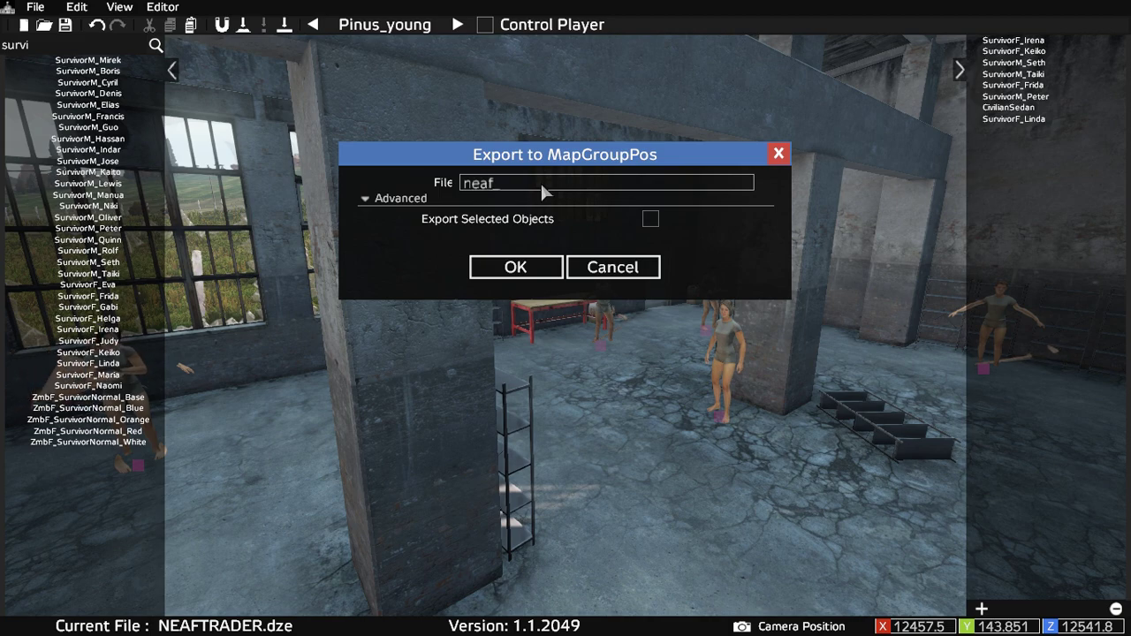
pyautogui.write('forvideo')
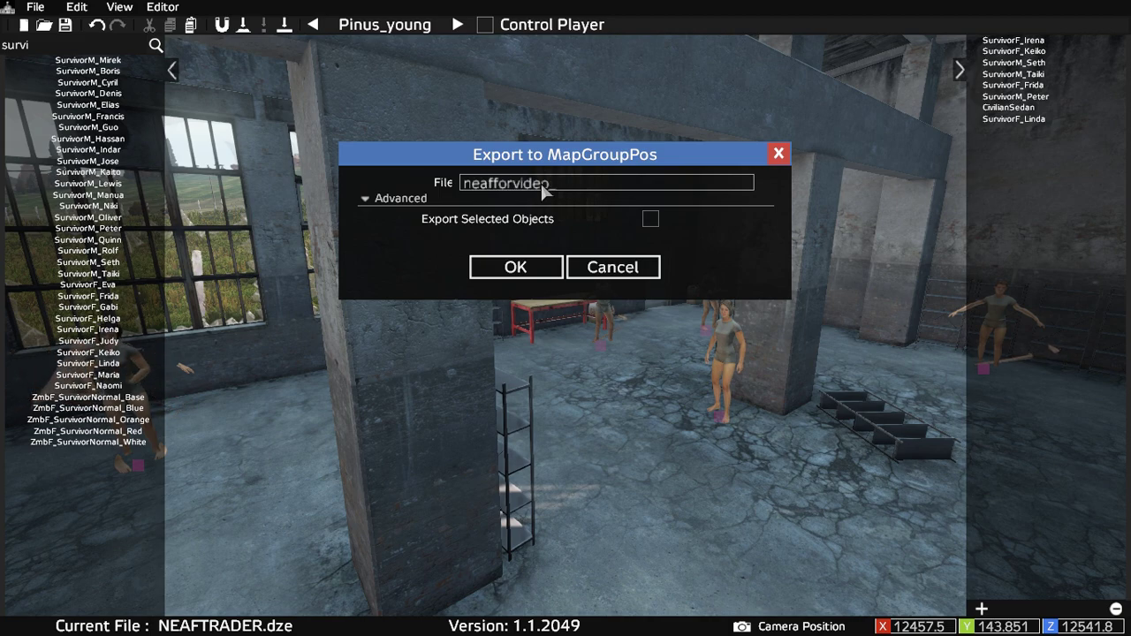
pyautogui.click(522, 268)
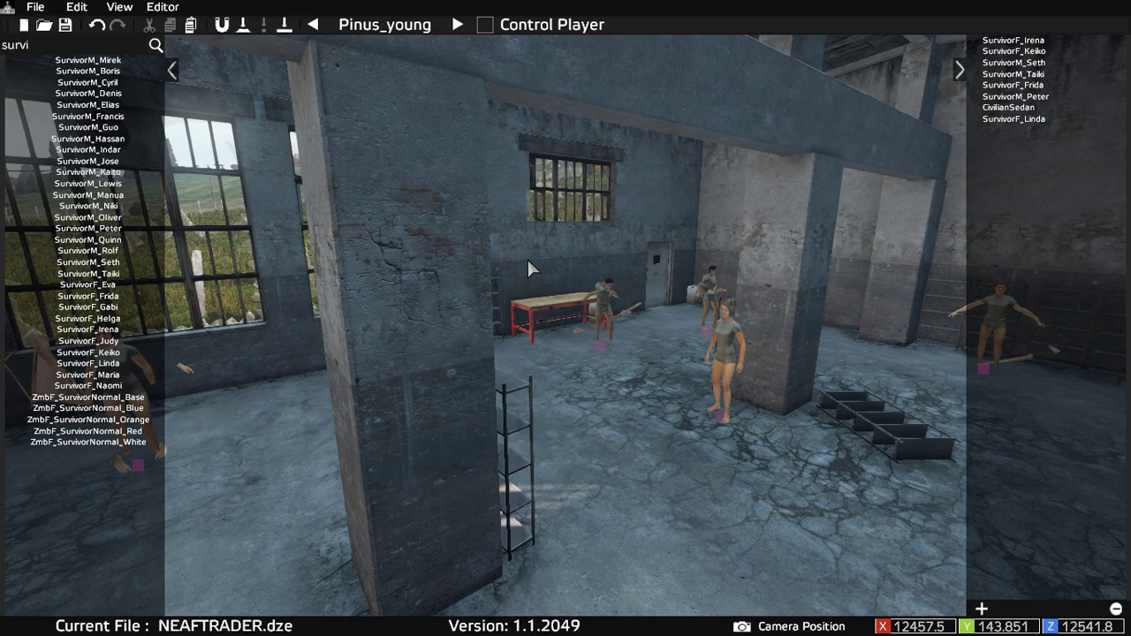
pyautogui.hotkey('alt', 'Tab')
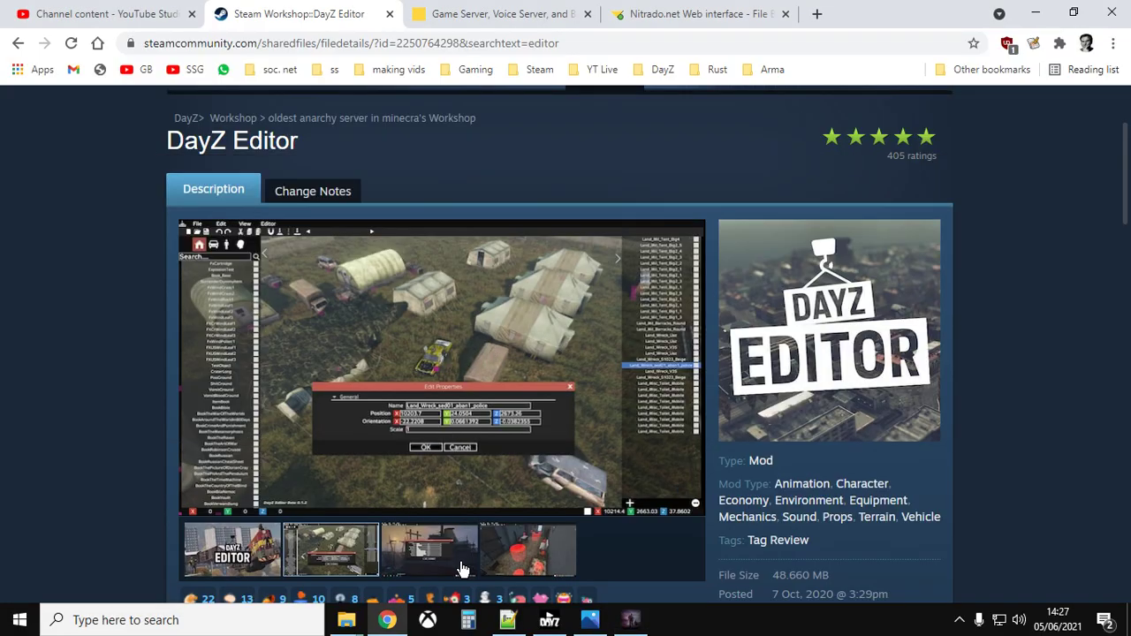
# - In the Trader config folder window, go up folder by folder to the list of drives
pyautogui.moveTo(354, 629)
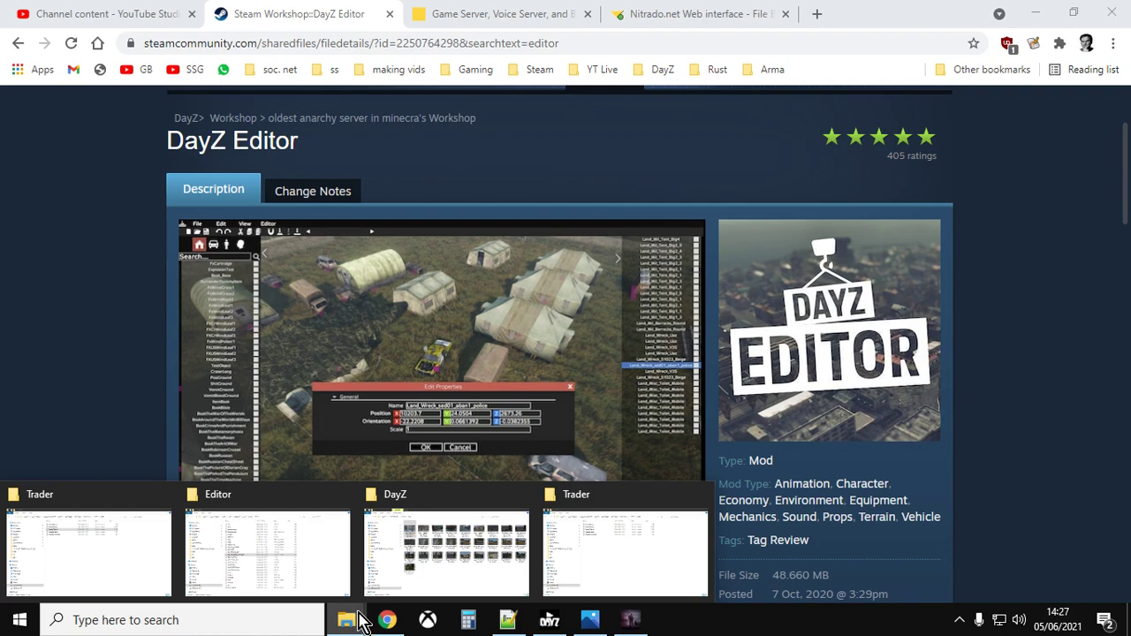
pyautogui.click(82, 543)
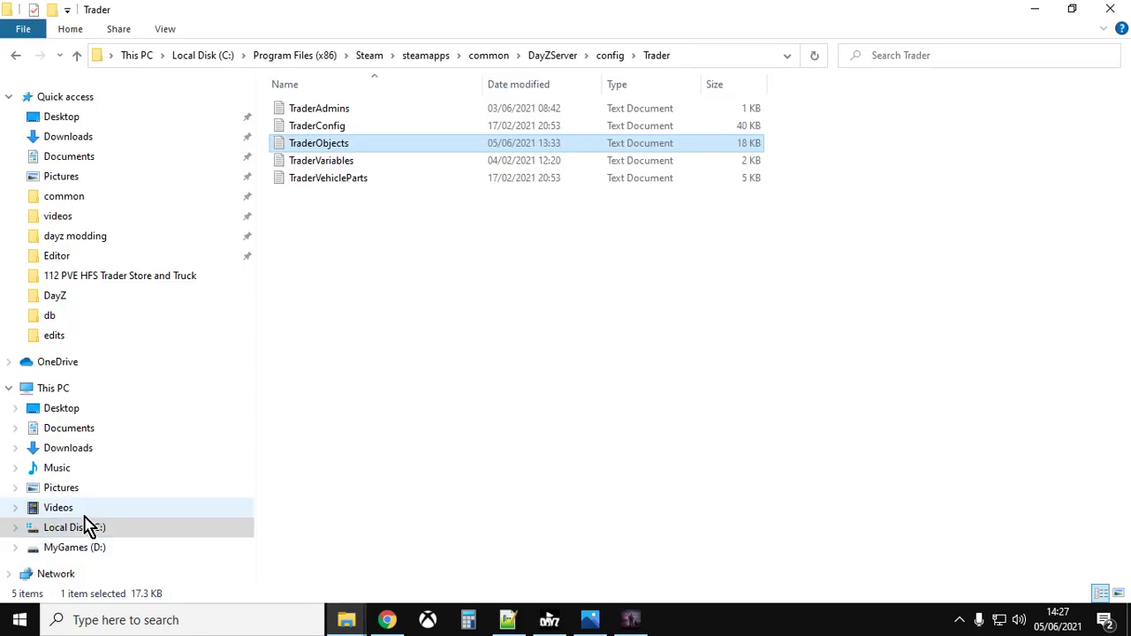
pyautogui.click(77, 57)
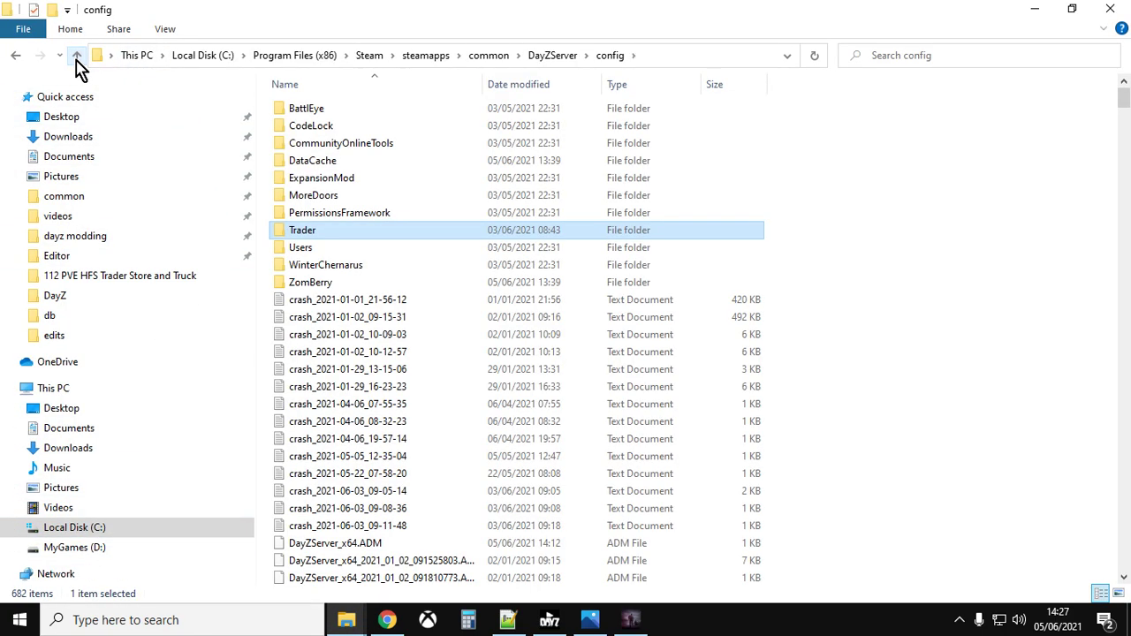
pyautogui.click(77, 55)
pyautogui.click(77, 56)
pyautogui.click(77, 56)
pyautogui.click(77, 55)
pyautogui.click(77, 55)
pyautogui.click(77, 55)
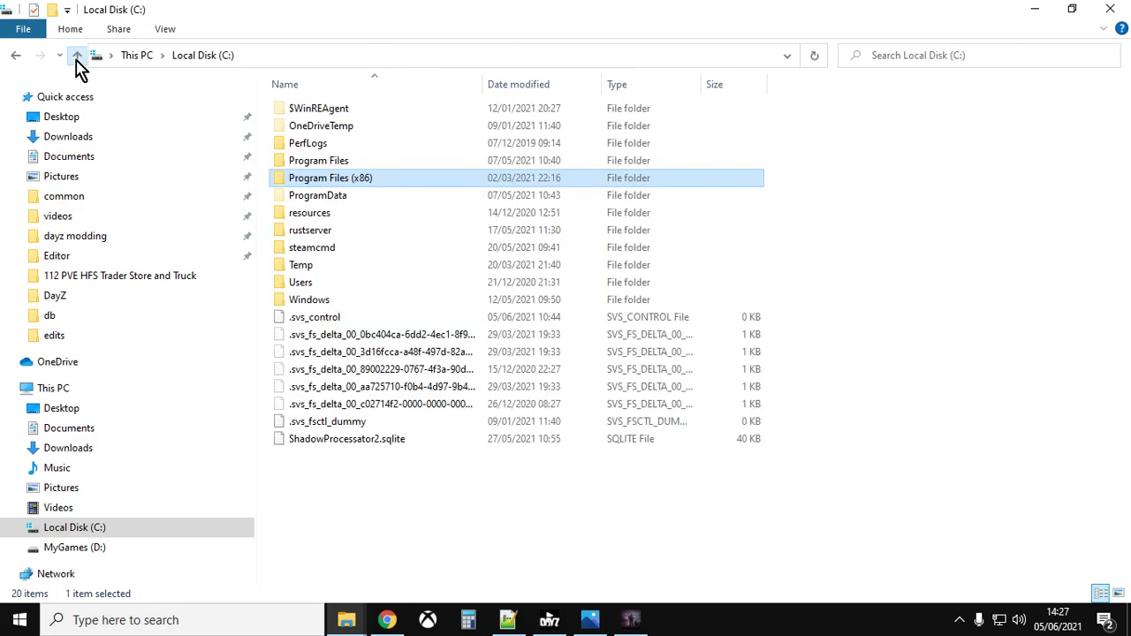
pyautogui.click(76, 56)
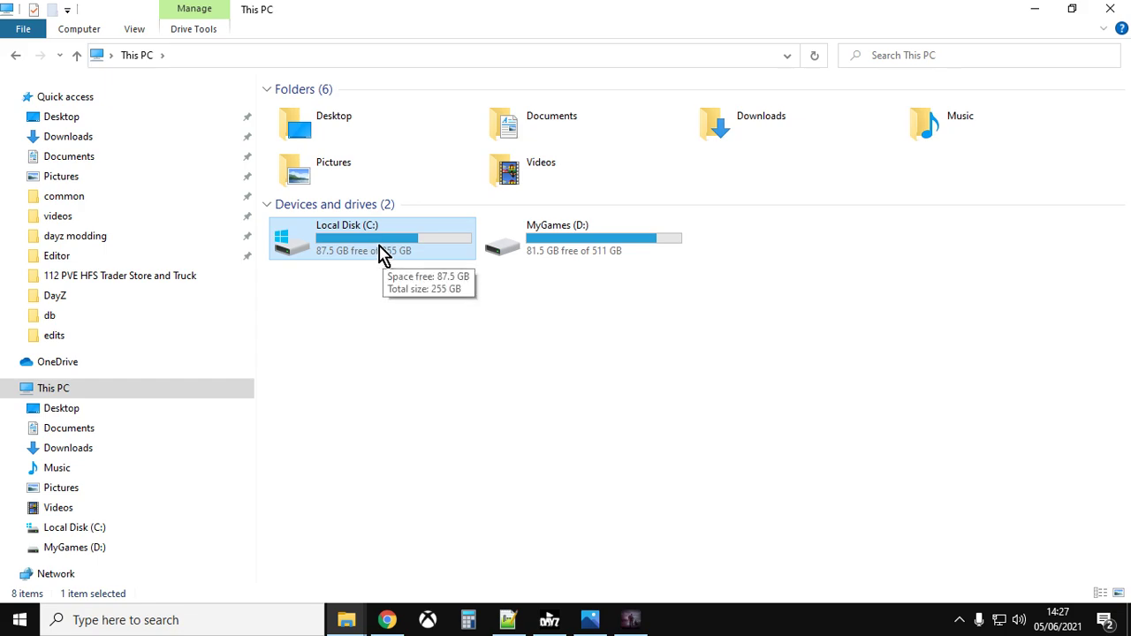
# - Browse C:\Users\<profile>\AppData\Local\DayZ\Editor and open neafforvideo.xml in Notepad++
pyautogui.doubleClick(380, 253)
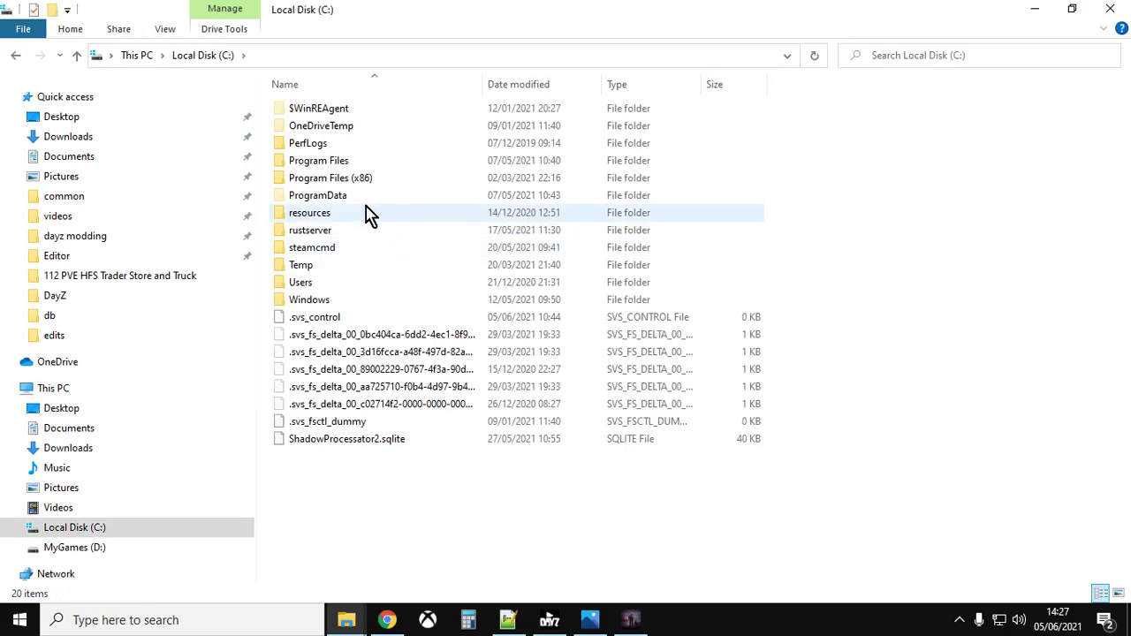
pyautogui.doubleClick(306, 282)
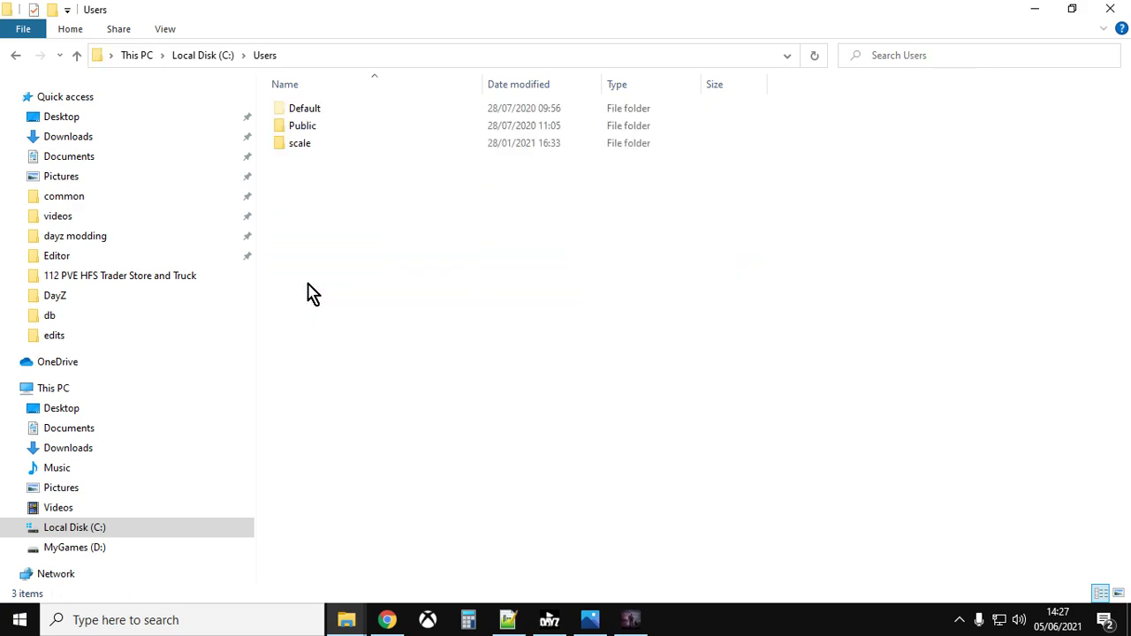
pyautogui.doubleClick(308, 153)
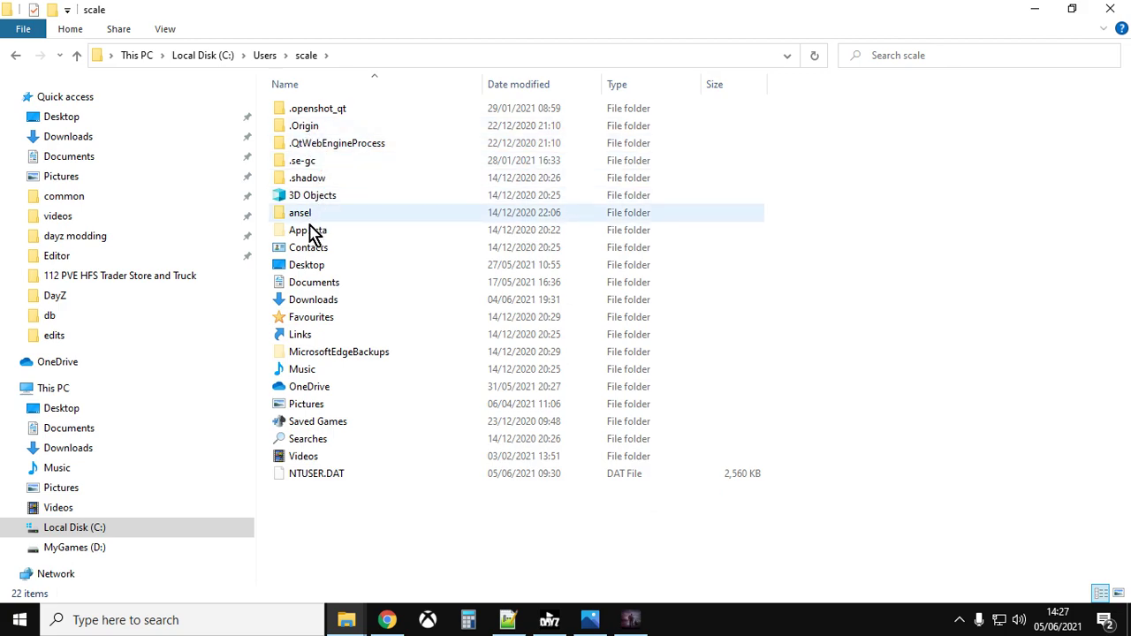
pyautogui.doubleClick(314, 233)
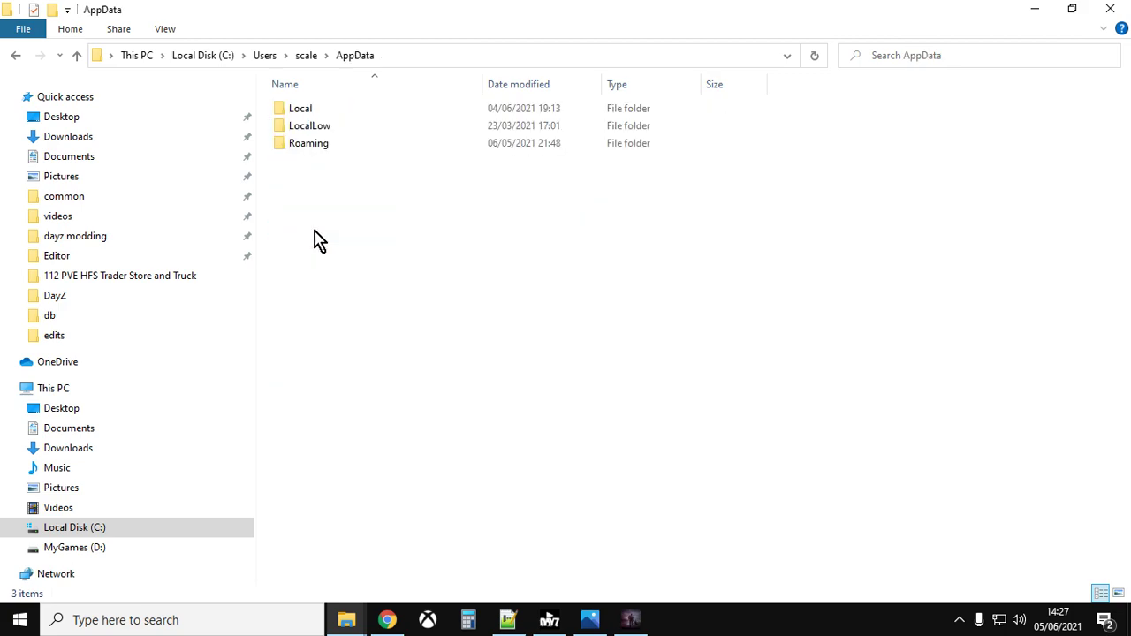
pyautogui.doubleClick(305, 112)
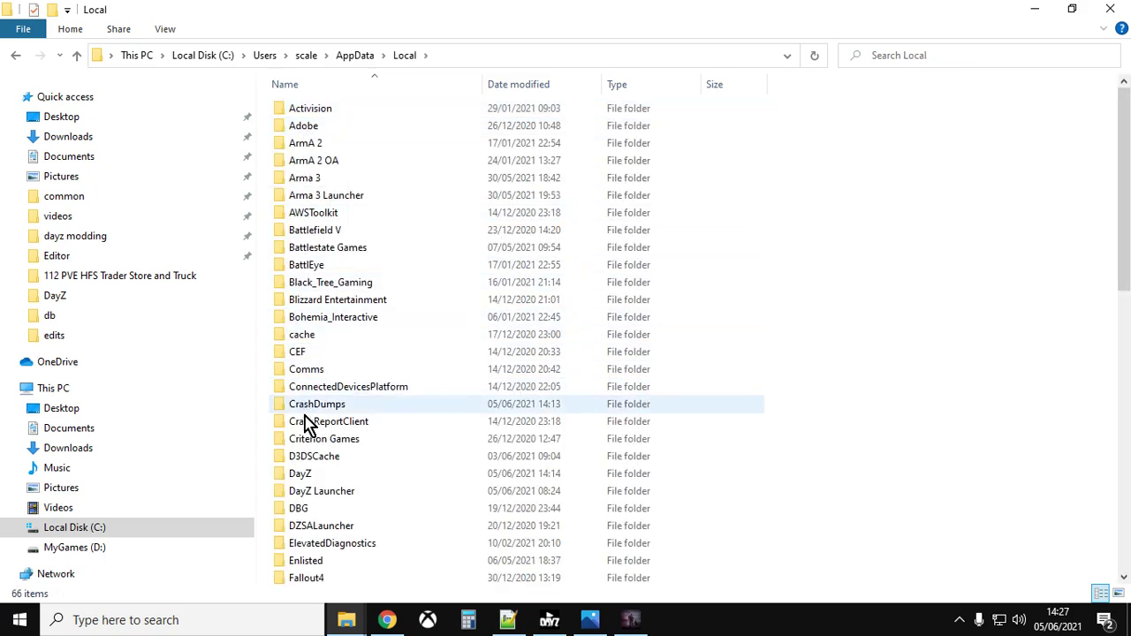
pyautogui.doubleClick(311, 475)
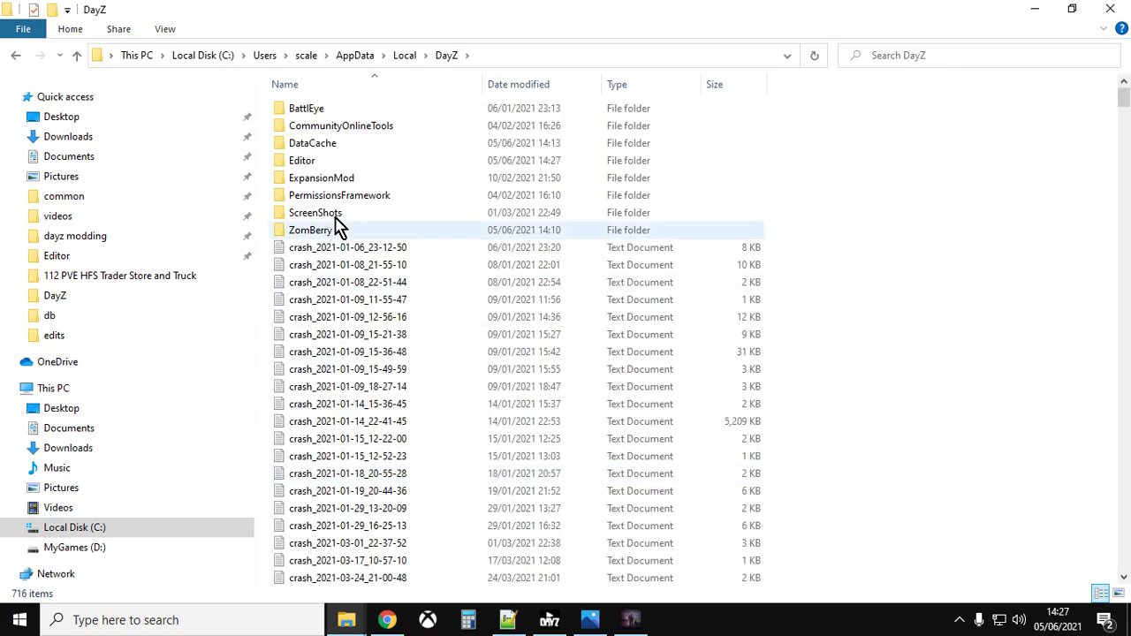
pyautogui.doubleClick(305, 161)
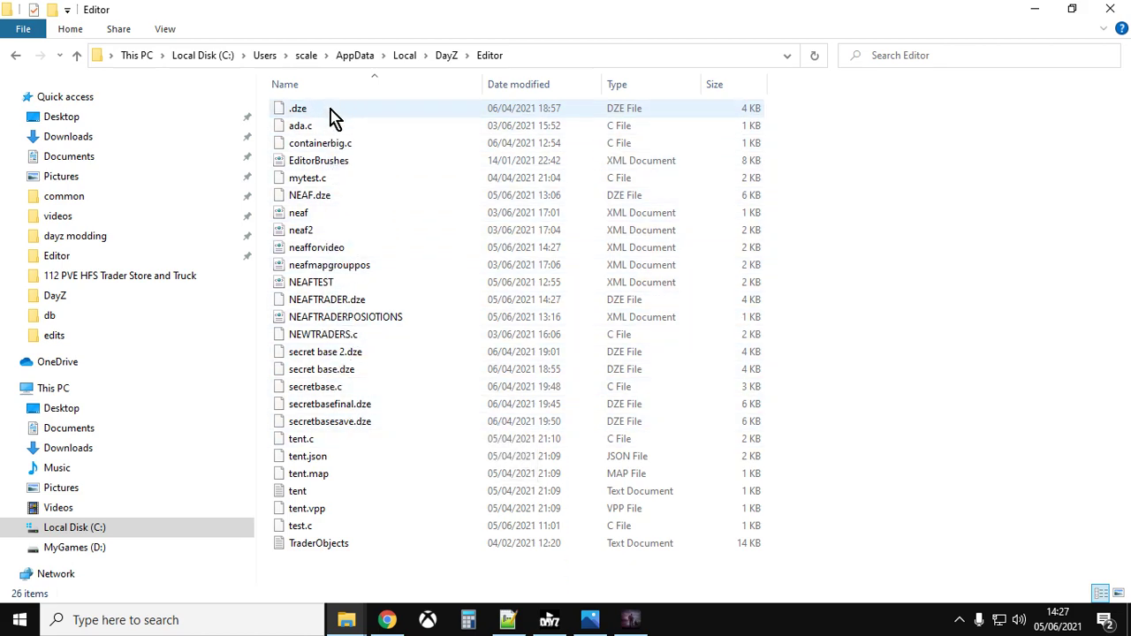
pyautogui.rightClick(314, 253)
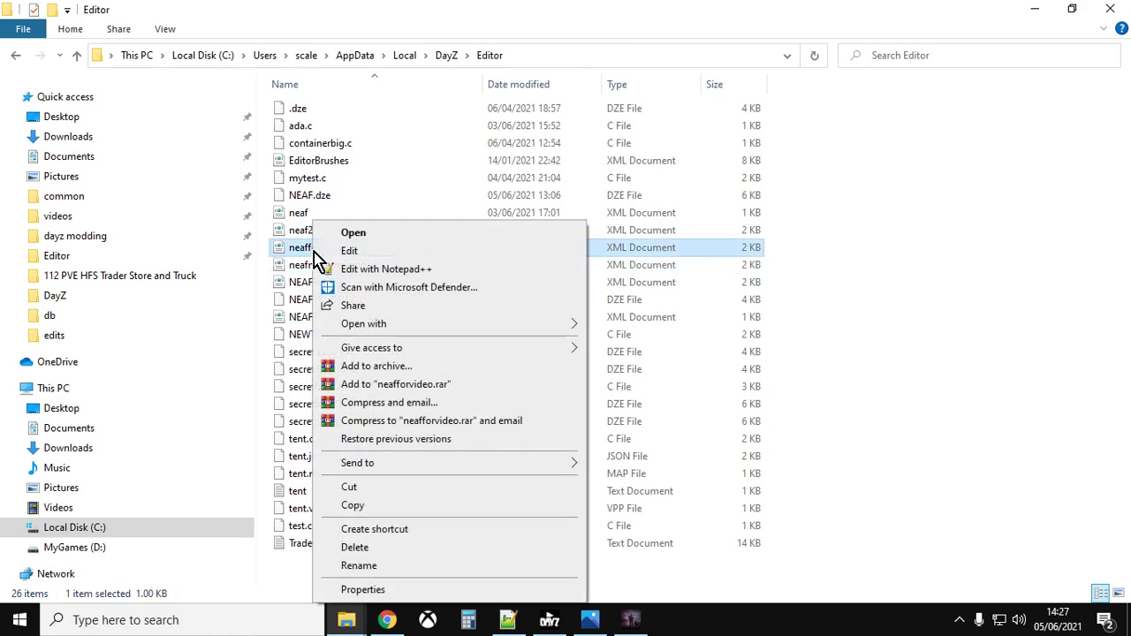
pyautogui.click(371, 271)
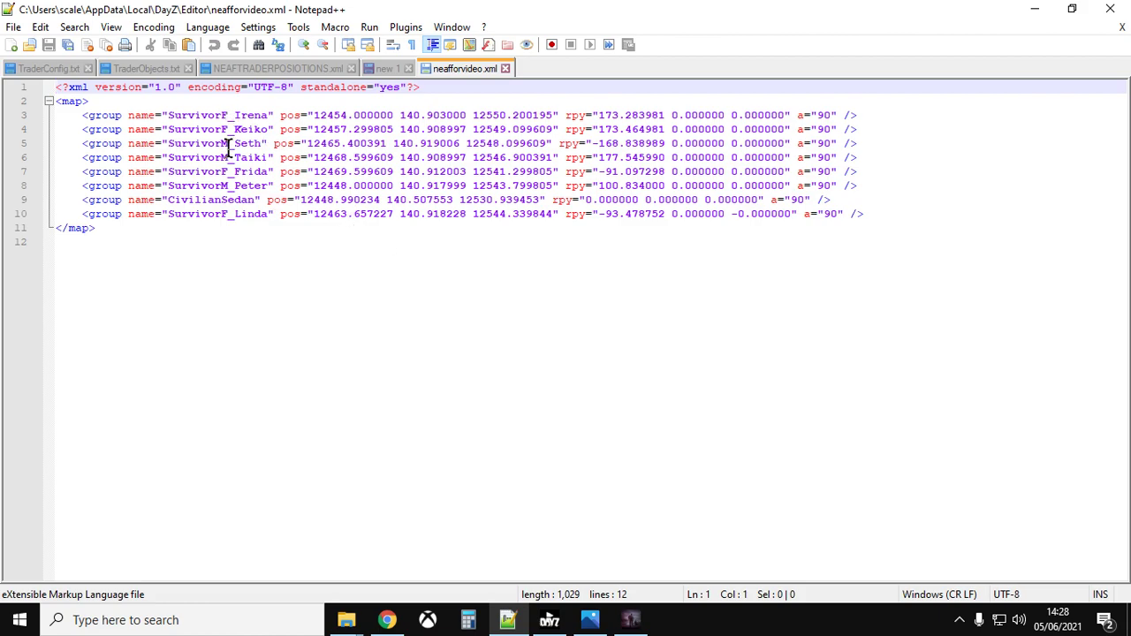
# - Pick out SurvivorF_Irena's pos values (height 140.903000) and rpy rotation 173.283981 on line 3
pyautogui.moveTo(280, 116); pyautogui.dragTo(877, 131)
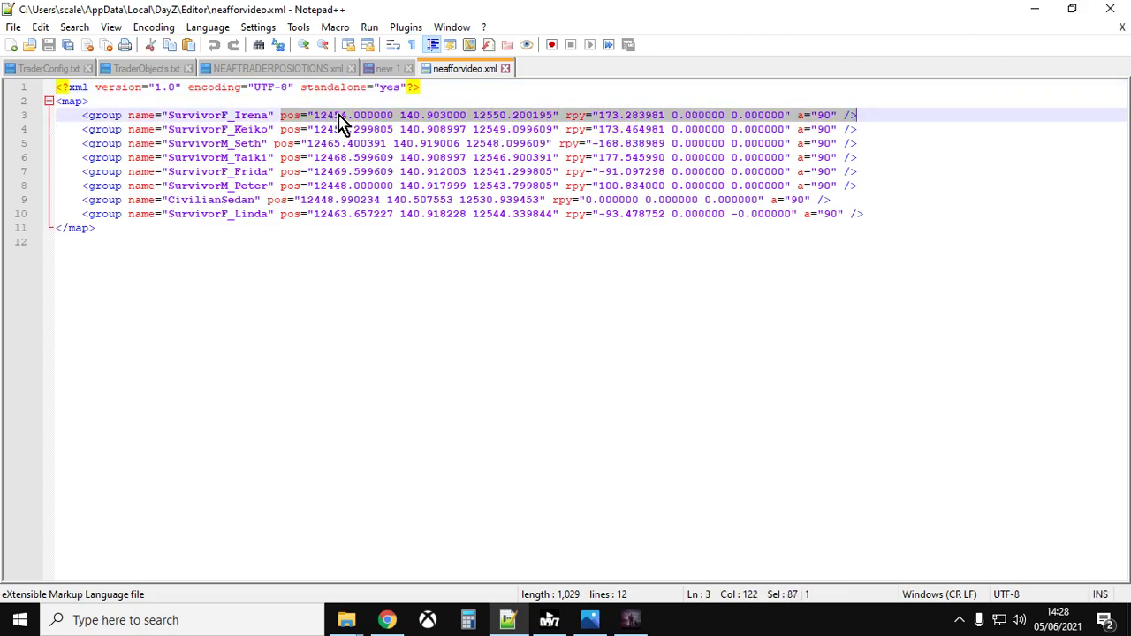
pyautogui.click(446, 116)
pyautogui.moveTo(399, 116); pyautogui.dragTo(564, 124)
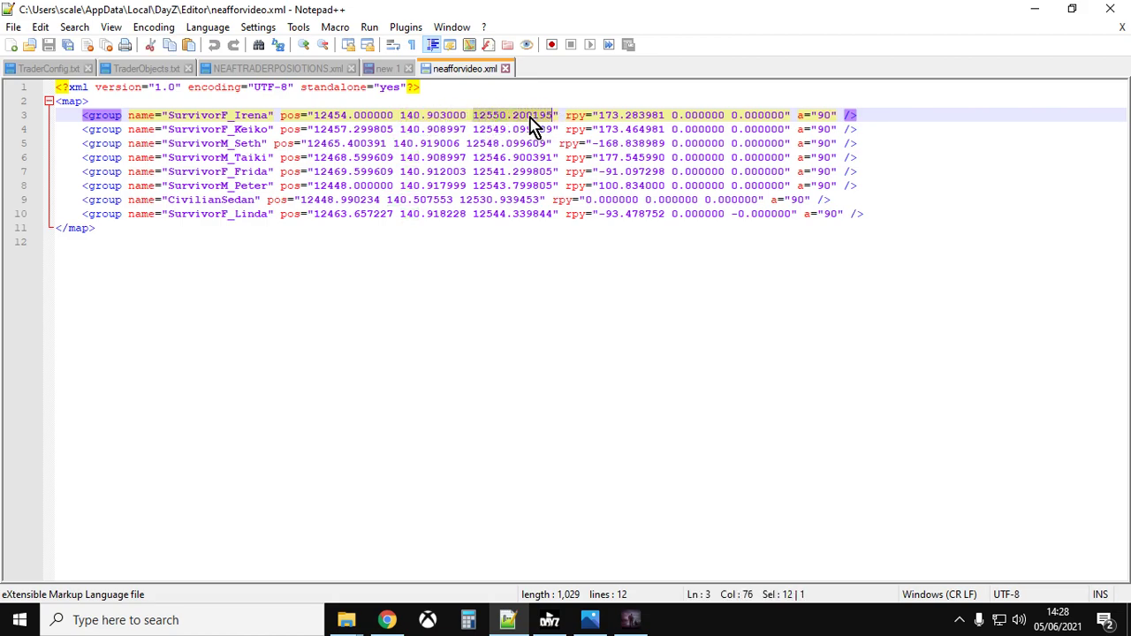
pyautogui.click(538, 118)
pyautogui.moveTo(567, 118); pyautogui.dragTo(674, 128)
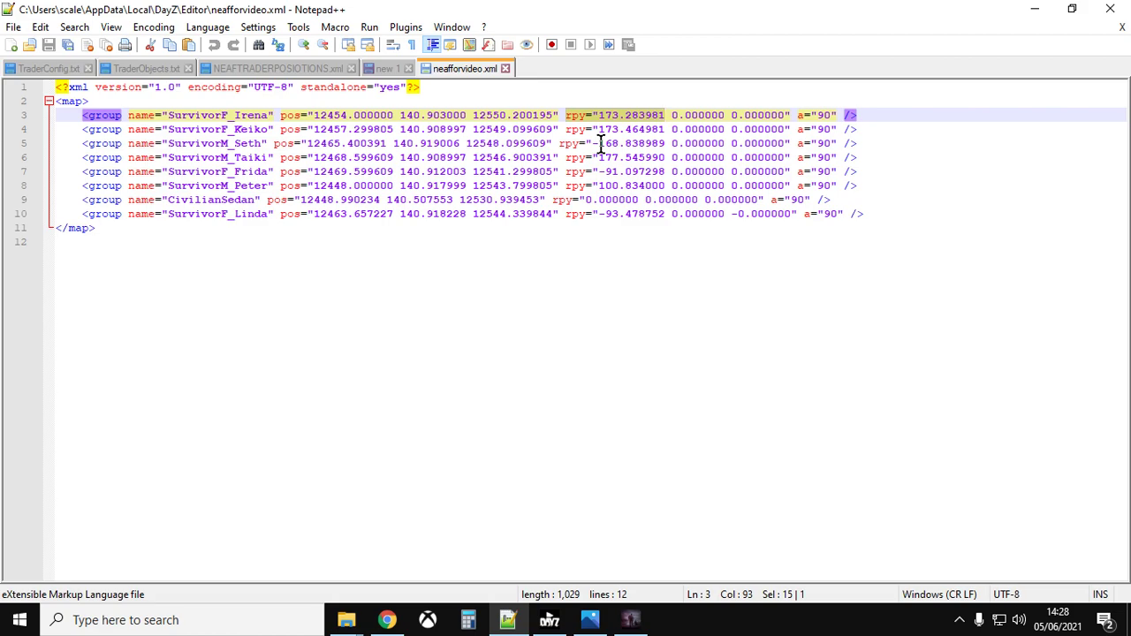
# - Return to TraderObjects.txt and place the cursor among the Green Mountain trader markers
pyautogui.click(148, 71)
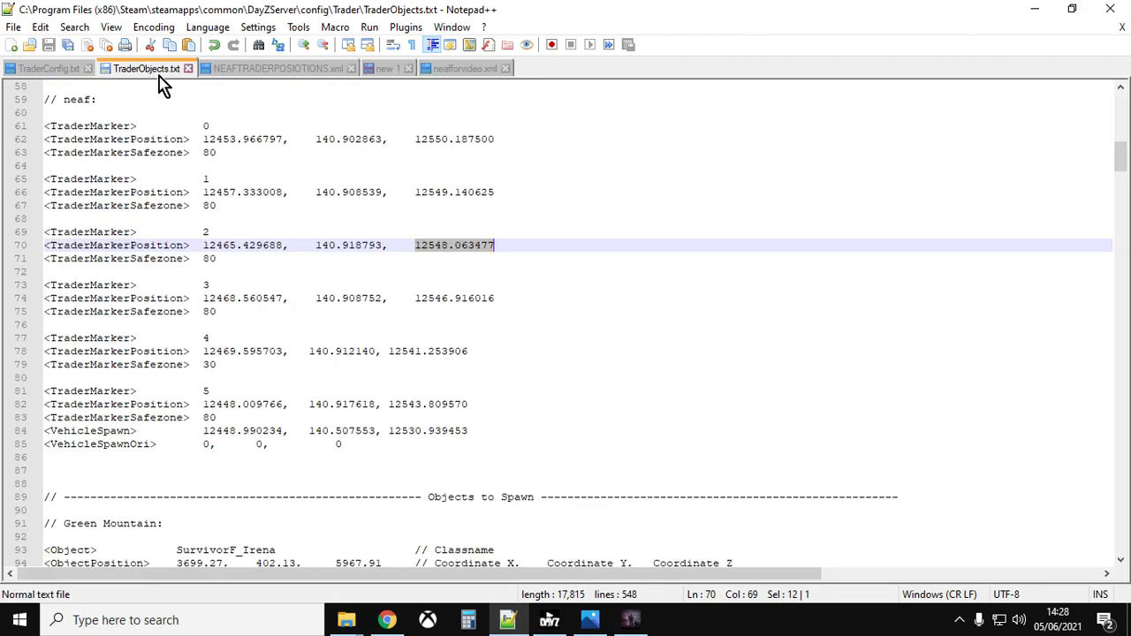
pyautogui.scroll(18, 447, 329)
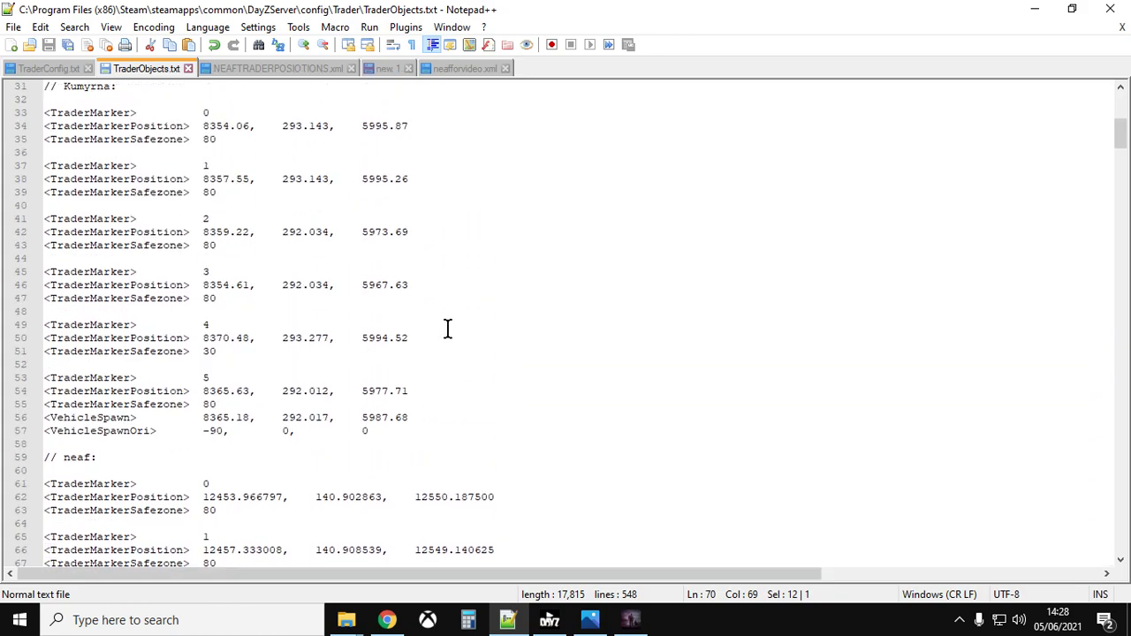
pyautogui.scroll(1, 698, 318)
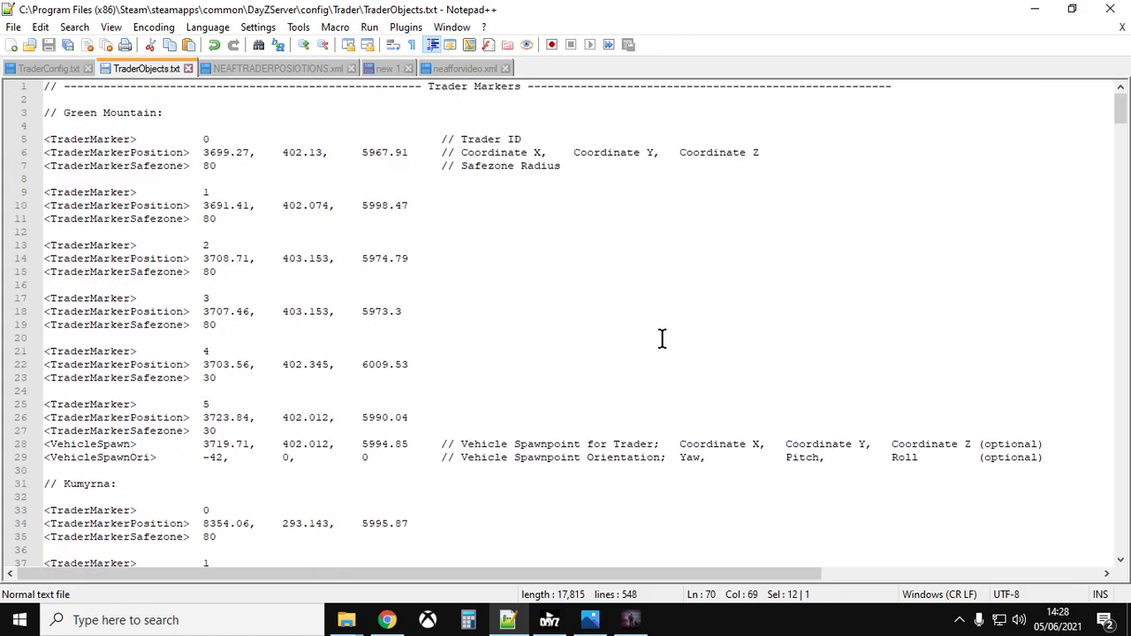
pyautogui.click(580, 318)
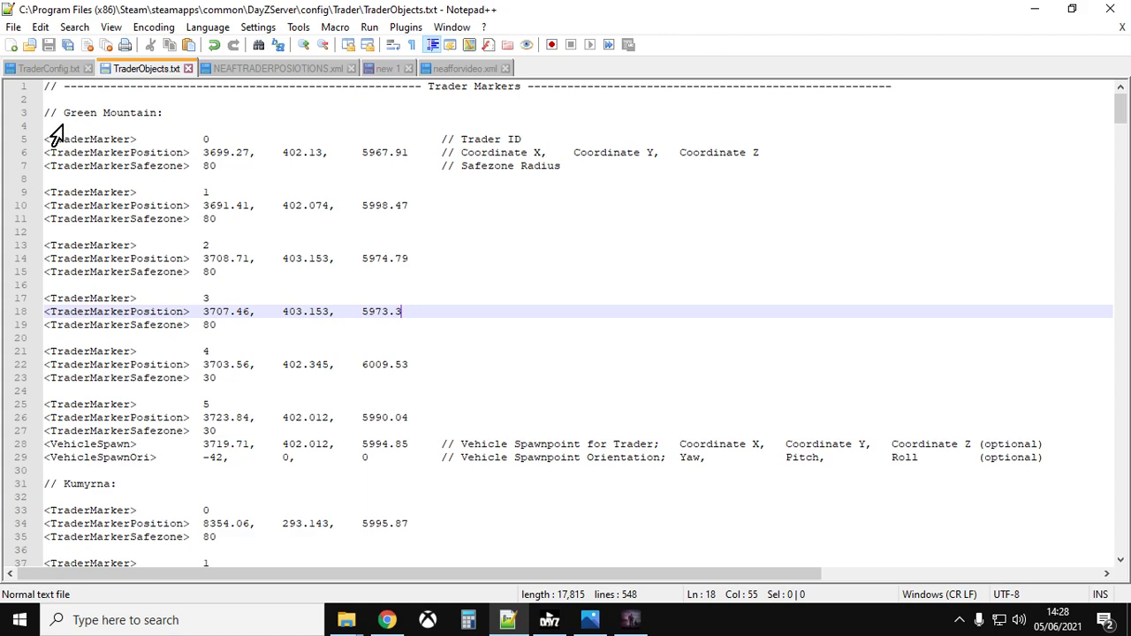
pyautogui.scroll(-2, 187, 203)
pyautogui.scroll(-1, 190, 230)
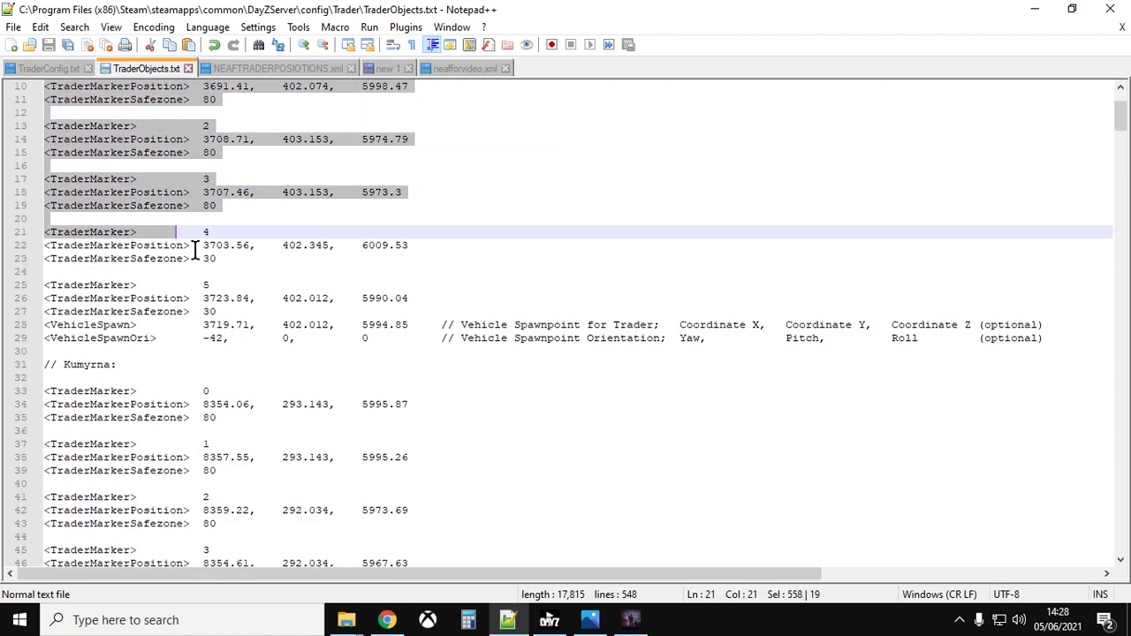